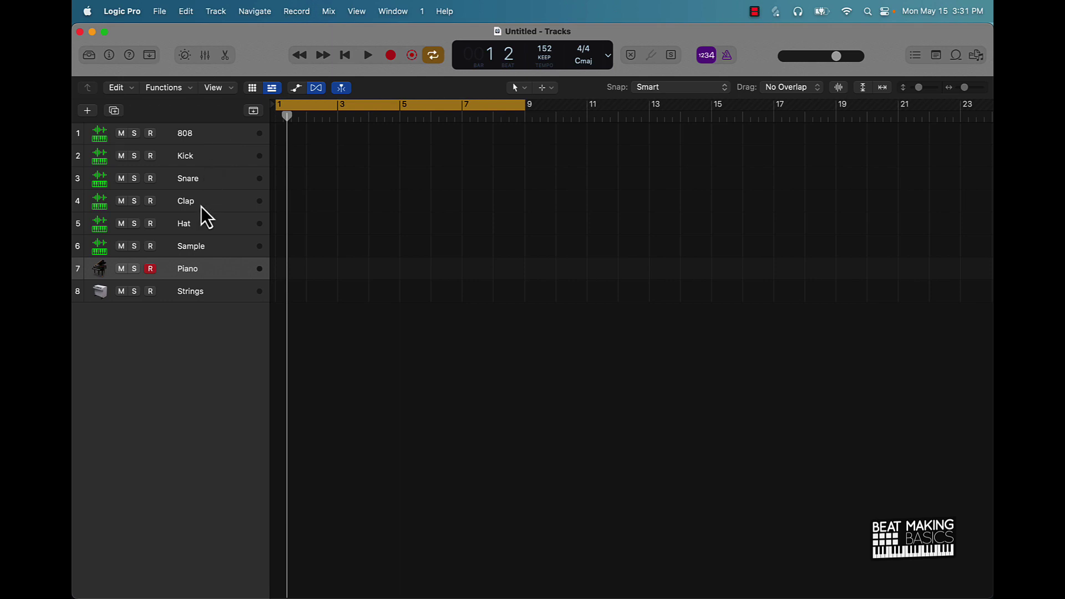
- Select the Clap track
{"action": "left_click", "coordinate": [228, 230]}
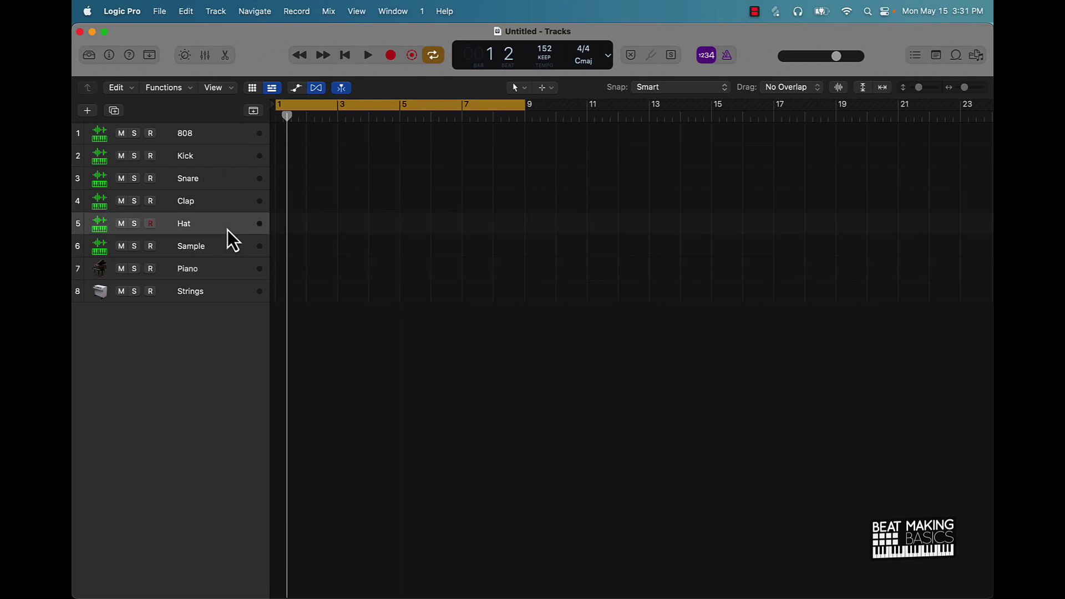
{"action": "left_click", "coordinate": [221, 139]}
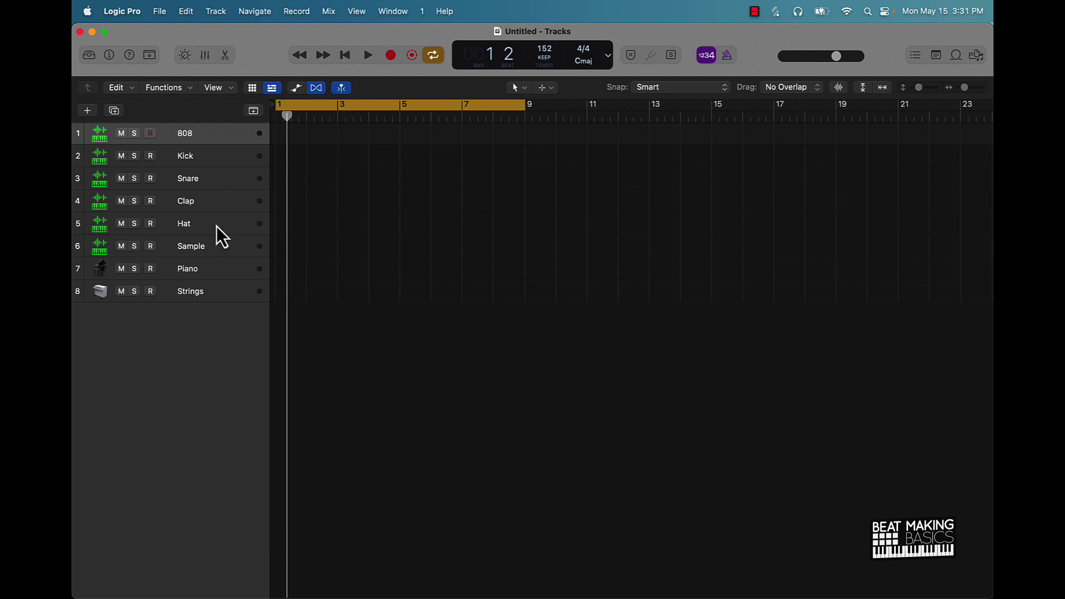
{"action": "left_click", "coordinate": [200, 203]}
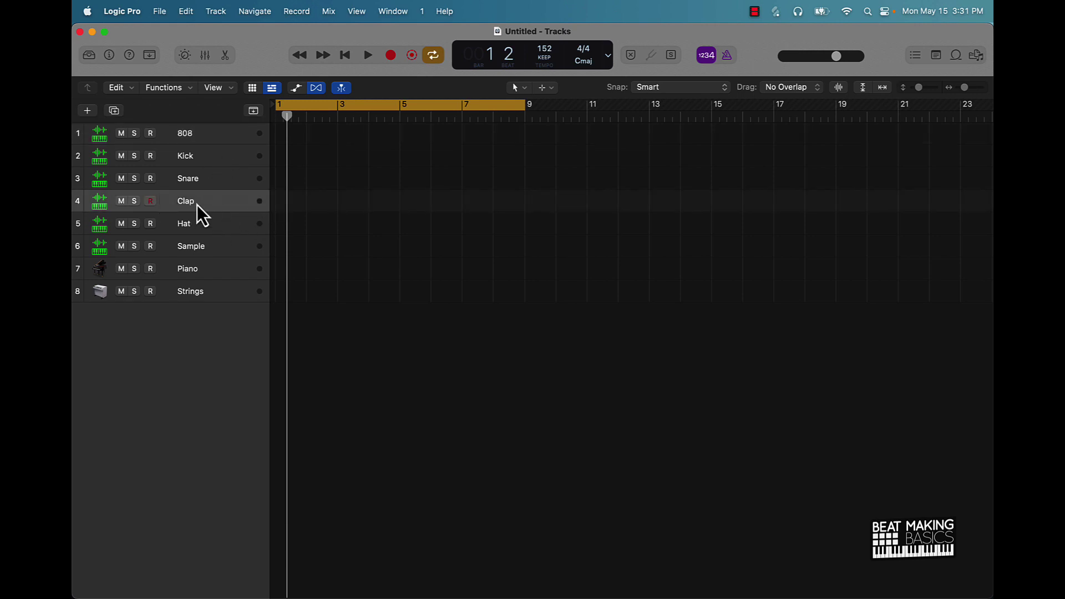
- Open the Step Sequencer and create an empty 16-step Clap pattern region at the song start
{"action": "left_click", "coordinate": [226, 58]}
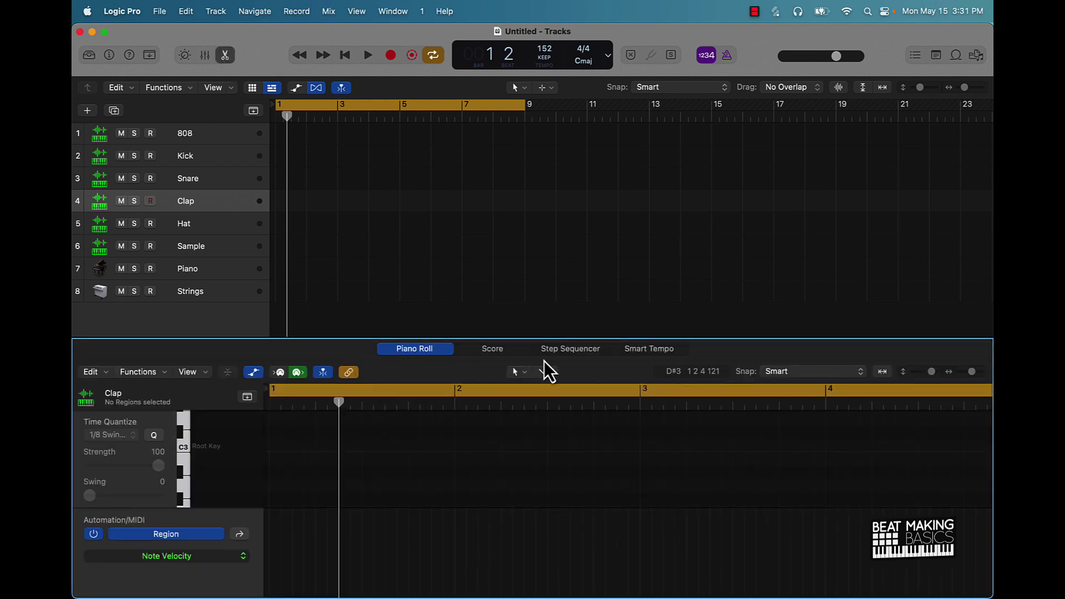
{"action": "left_click", "coordinate": [586, 359]}
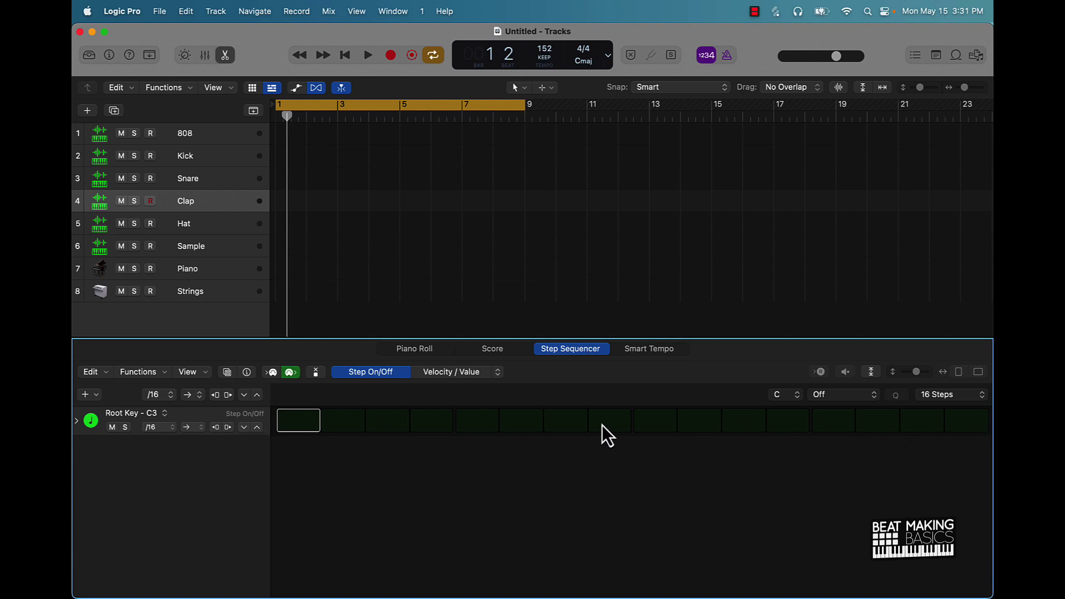
{"action": "left_click", "coordinate": [963, 422]}
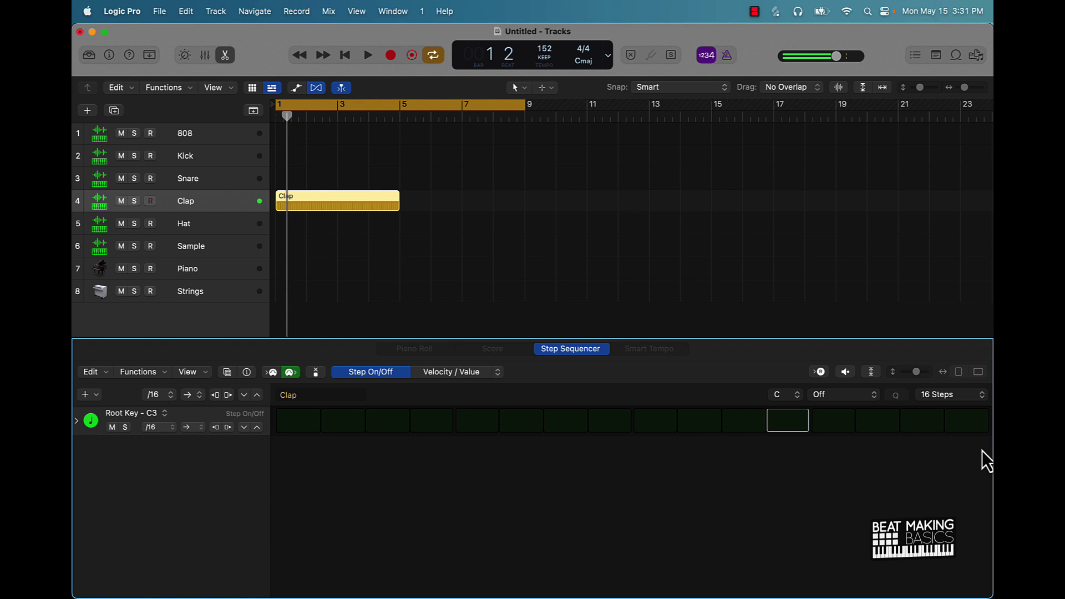
{"action": "left_click", "coordinate": [940, 396]}
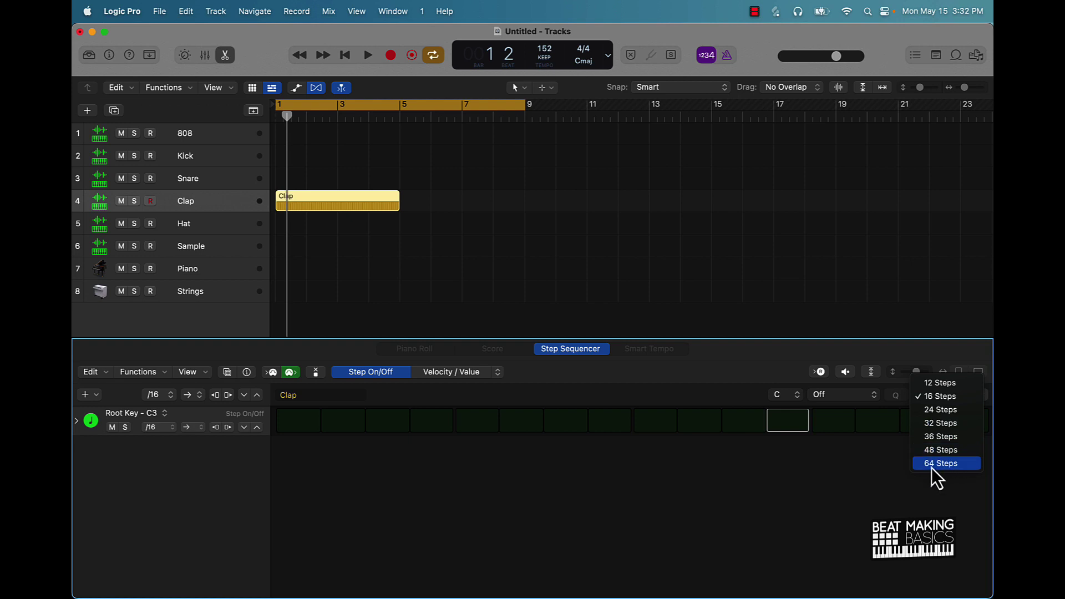
{"action": "left_click", "coordinate": [787, 457]}
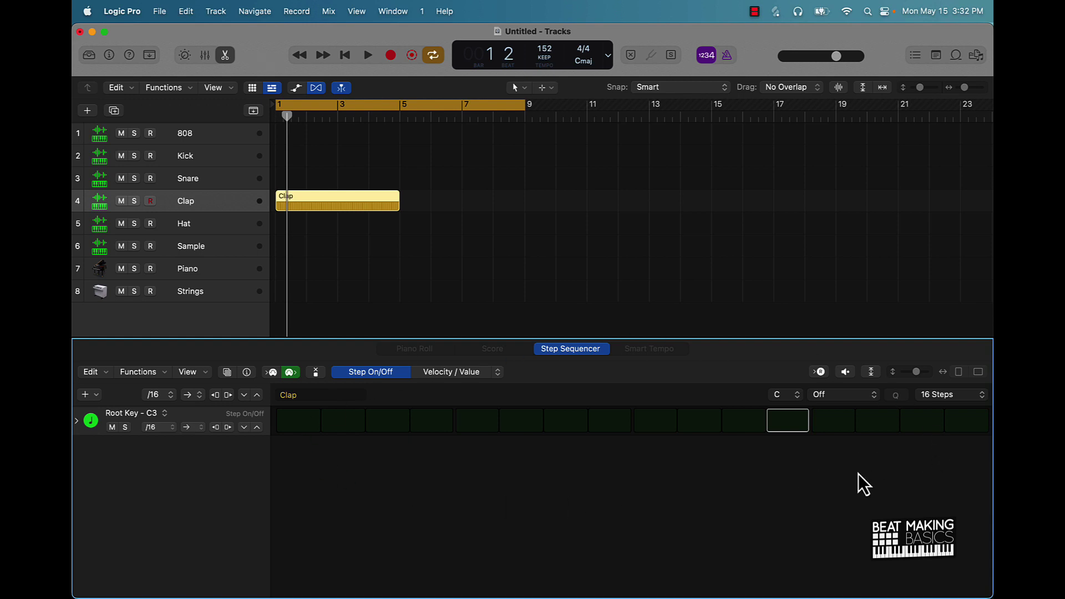
- Turn on step 9 of the Clap pattern and play it back
{"action": "left_click", "coordinate": [658, 422]}
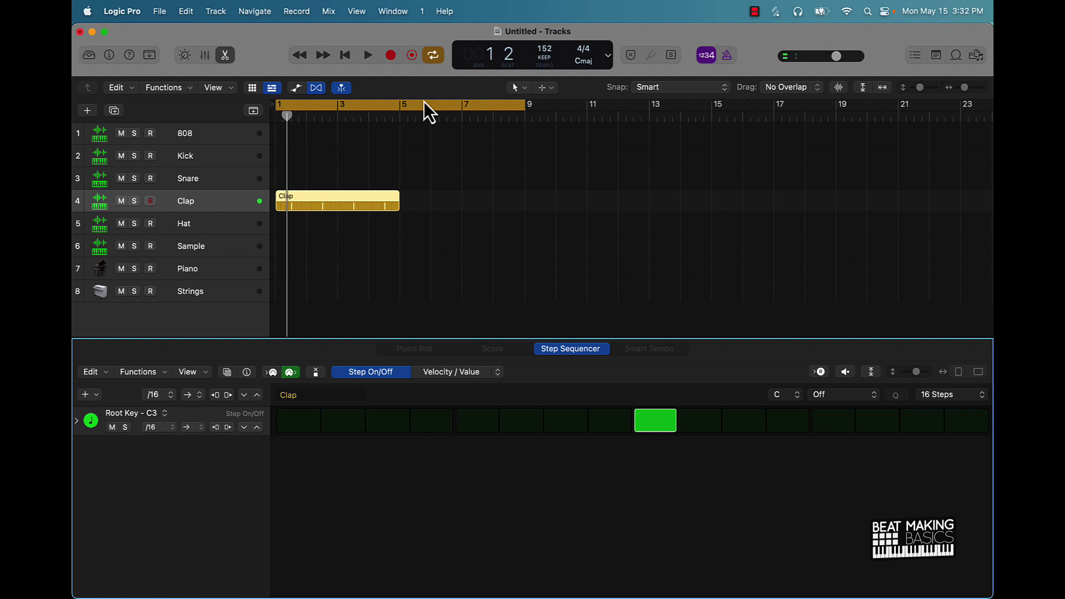
{"action": "key", "text": "space"}
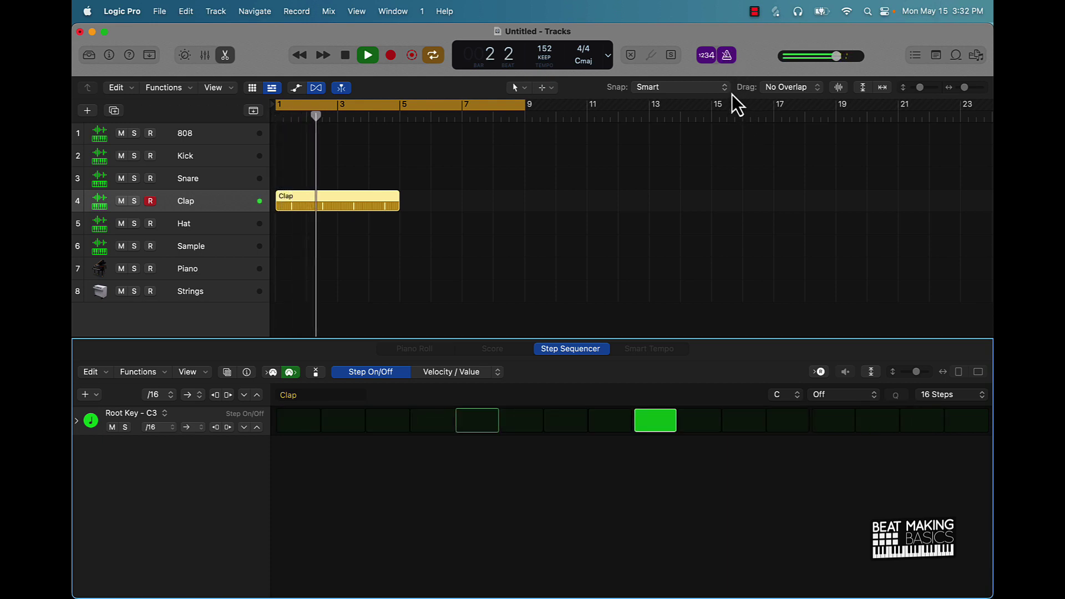
{"action": "key", "text": "space"}
- Repeat the Clap region so a copy follows it at bar 5
{"action": "left_click", "coordinate": [729, 55]}
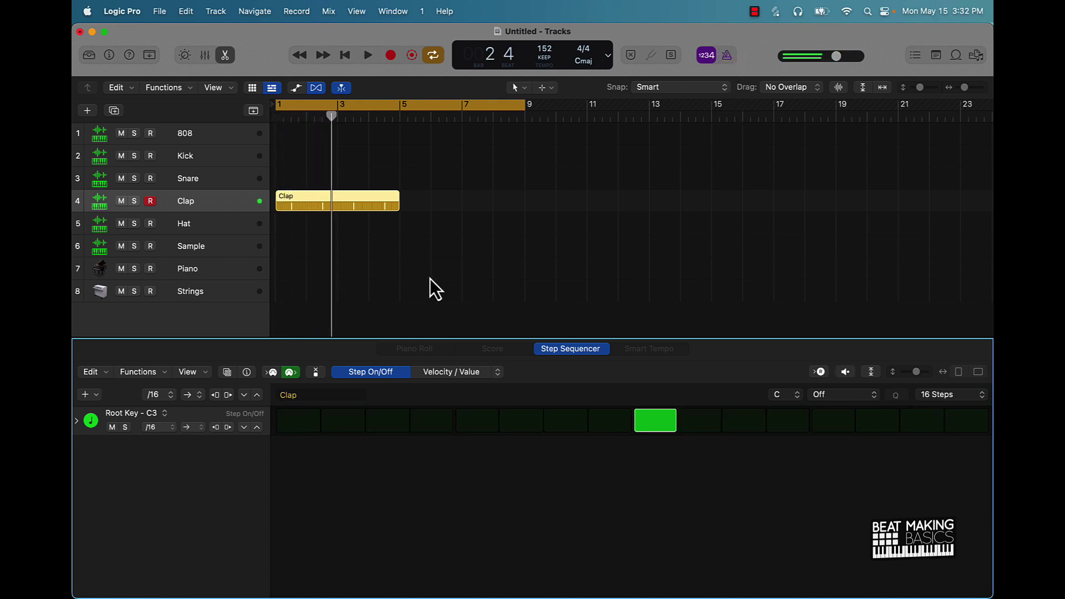
{"action": "left_click", "coordinate": [361, 217]}
{"action": "left_click", "coordinate": [364, 193]}
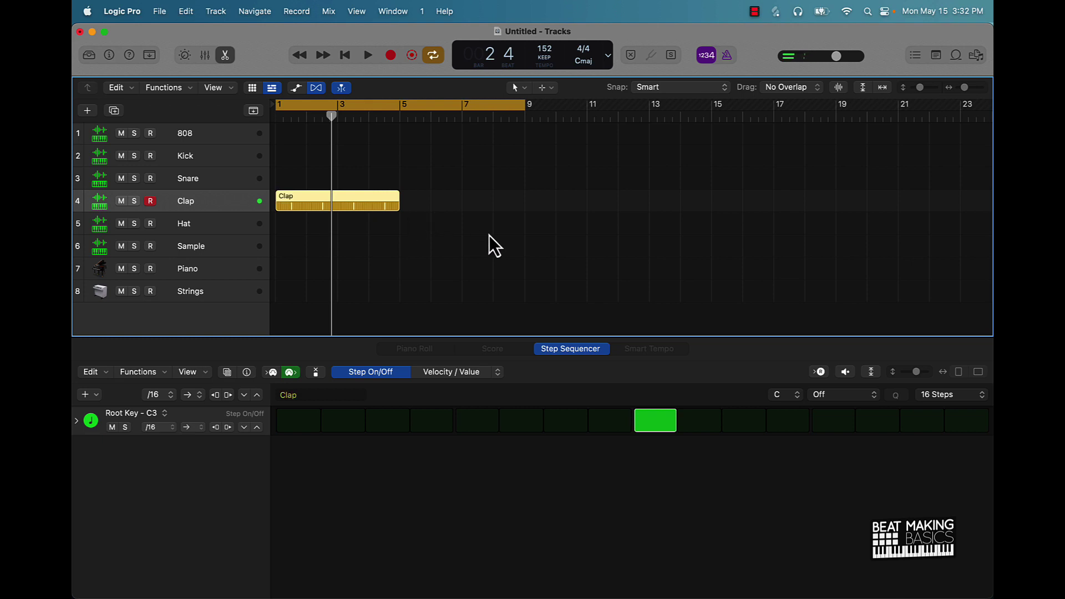
{"action": "key", "text": "super+r"}
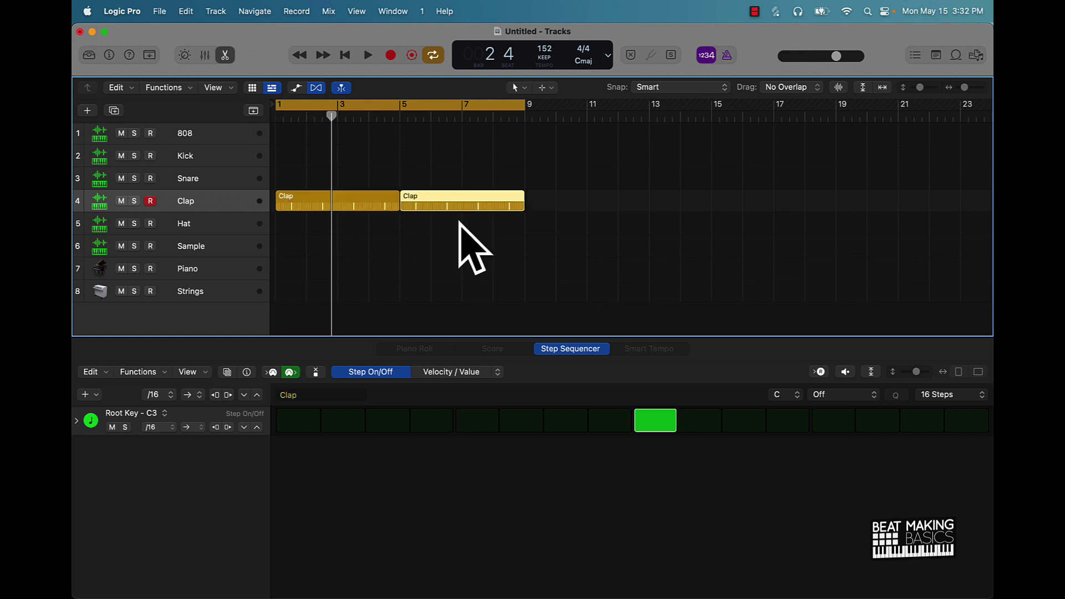
{"action": "left_click", "coordinate": [375, 221]}
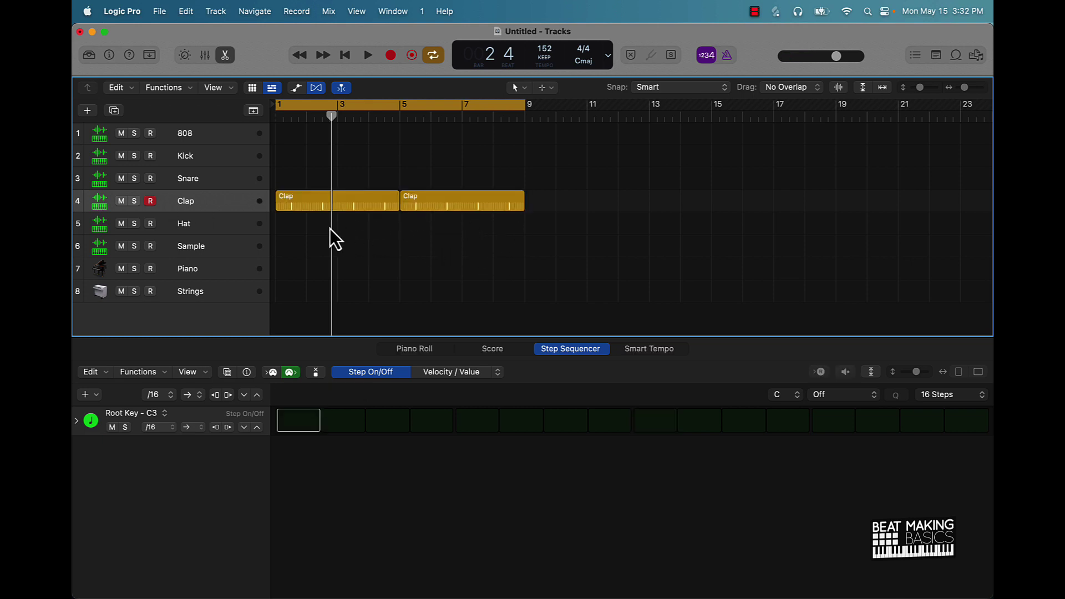
{"action": "left_click", "coordinate": [224, 229]}
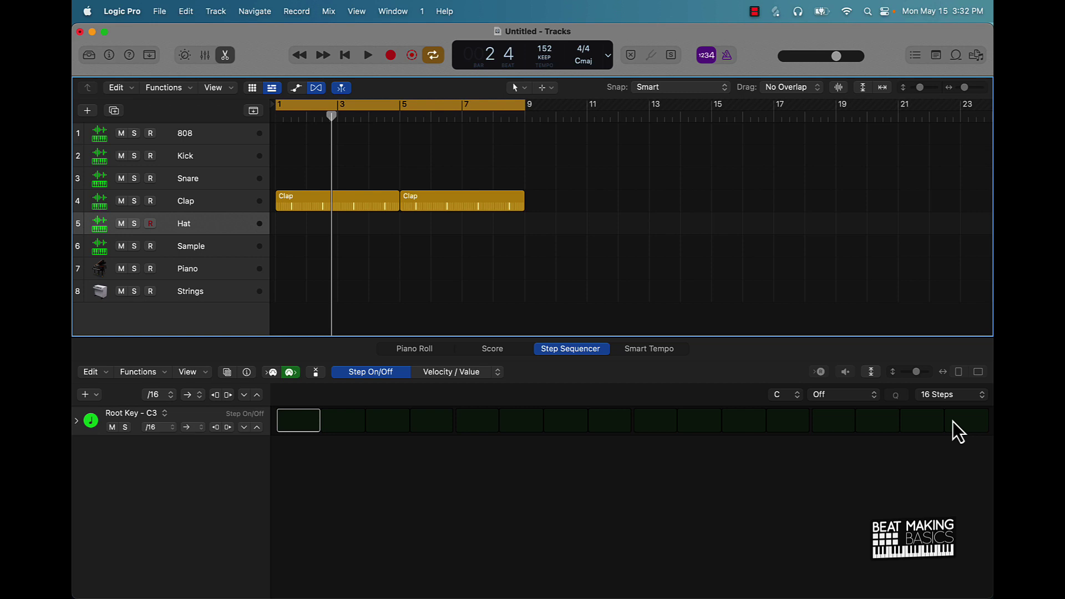
- Start the Hat pattern with hits on steps 1, 3, 5, 7, 9, 11, 13 and 15
{"action": "left_click", "coordinate": [932, 395]}
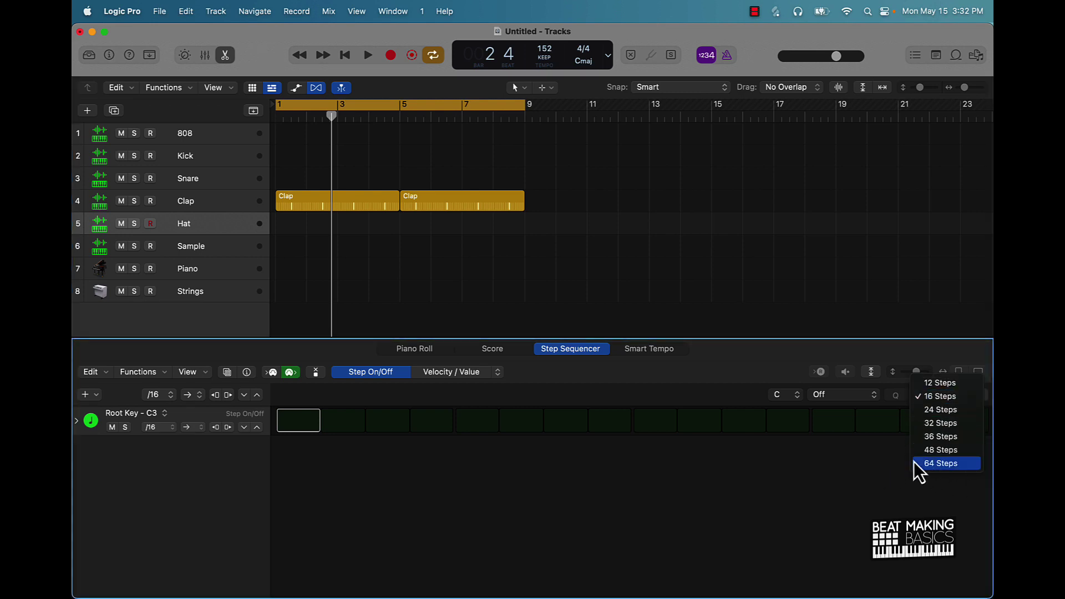
{"action": "left_click", "coordinate": [800, 449]}
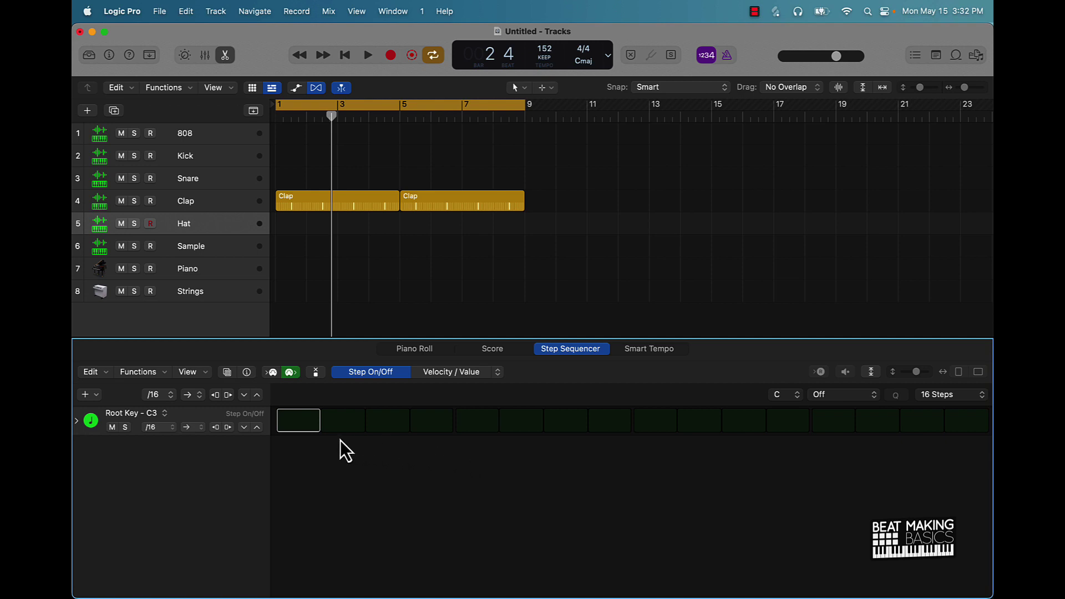
{"action": "key", "text": "Return"}
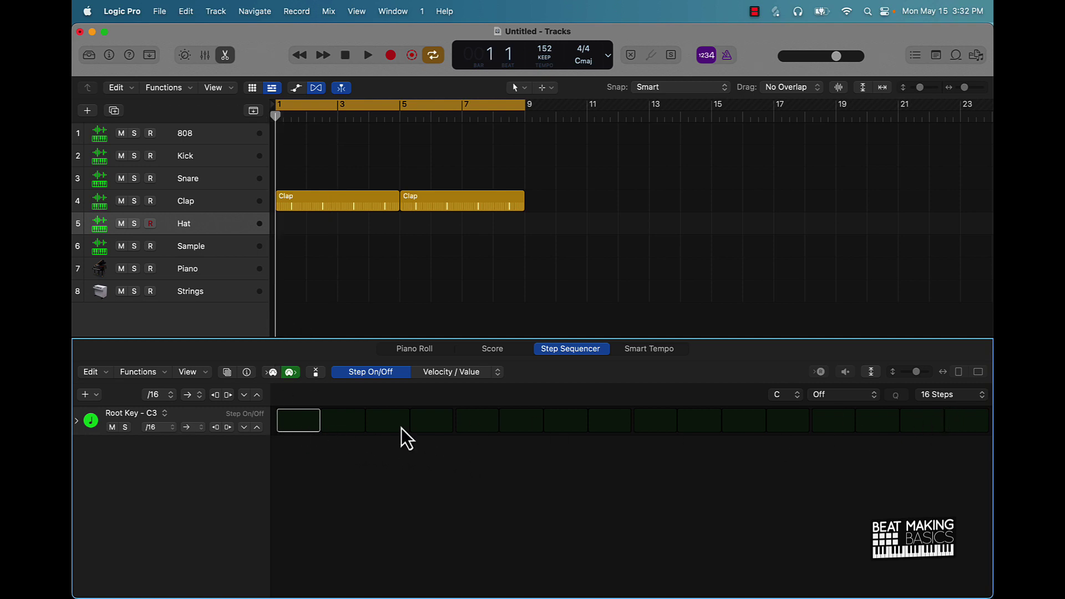
{"action": "left_click", "coordinate": [304, 428]}
{"action": "left_click", "coordinate": [387, 423]}
{"action": "left_click", "coordinate": [478, 421]}
{"action": "left_click", "coordinate": [566, 420]}
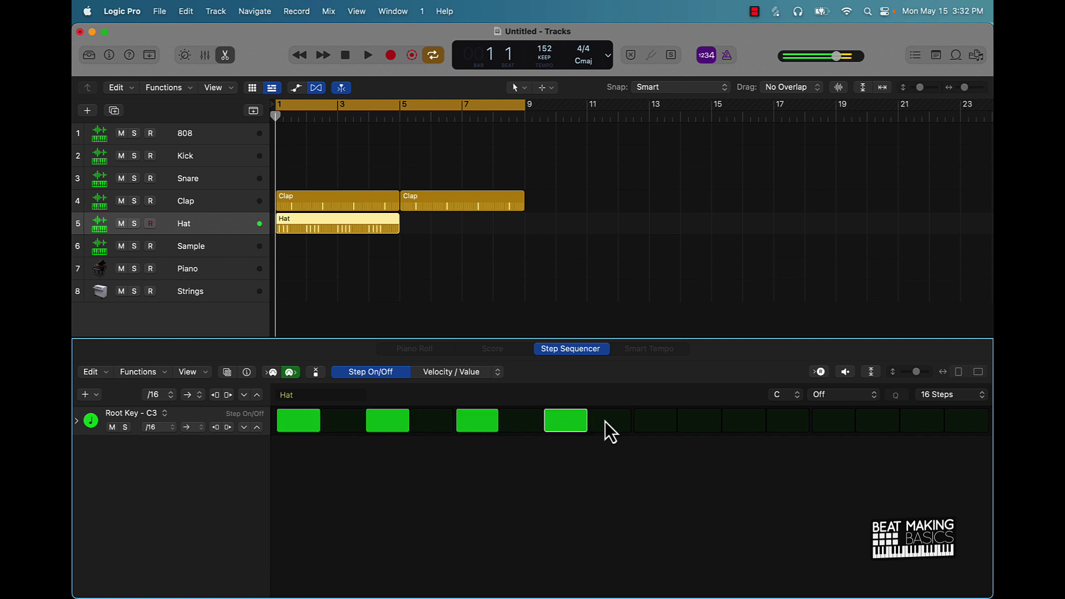
{"action": "left_click", "coordinate": [661, 424]}
{"action": "left_click", "coordinate": [740, 425]}
{"action": "left_click", "coordinate": [838, 427]}
{"action": "left_click", "coordinate": [918, 428]}
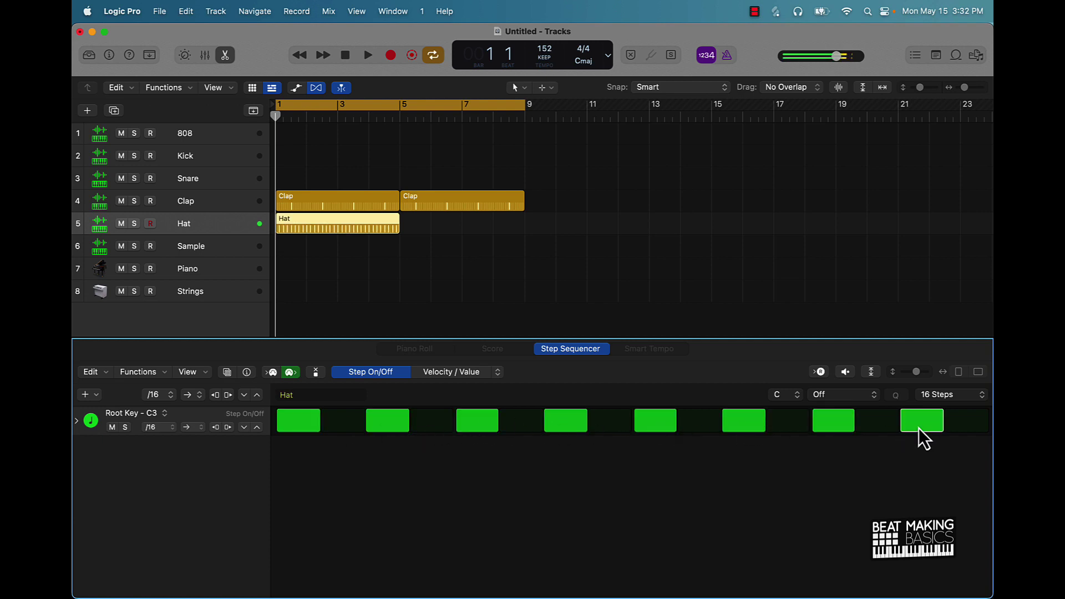
- Lengthen the Hat pattern to 64 steps and add extra hi-hat hits across its pages
{"action": "left_click", "coordinate": [954, 399]}
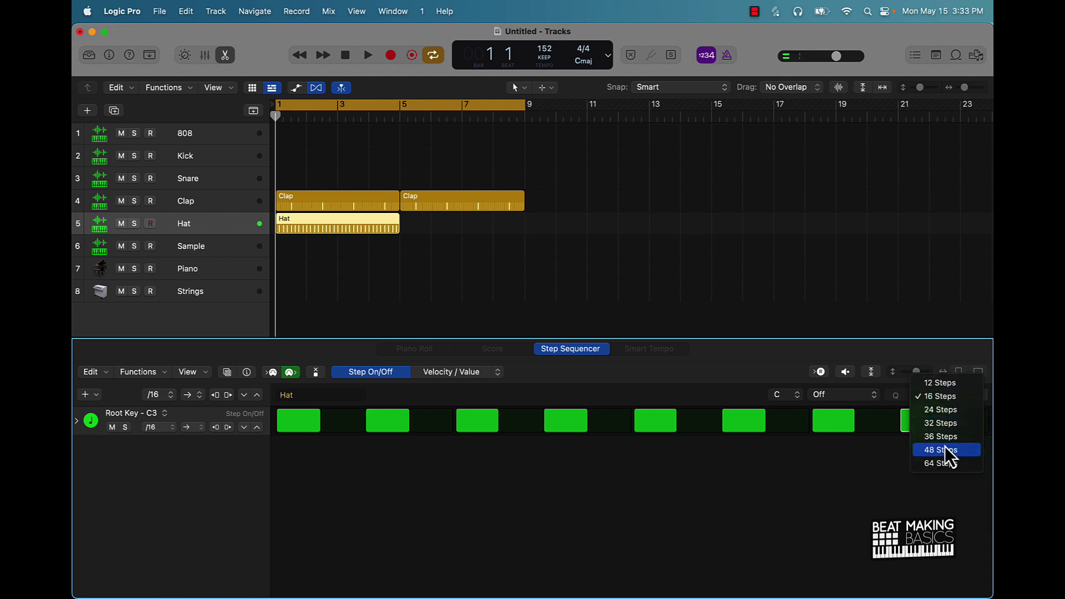
{"action": "left_click", "coordinate": [939, 463]}
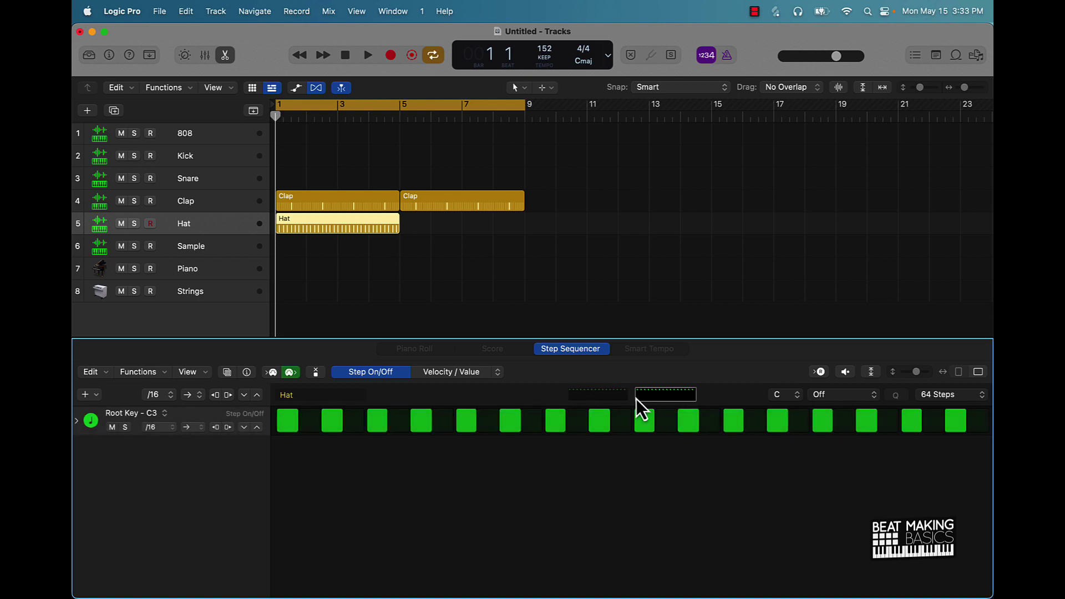
{"action": "left_click", "coordinate": [618, 396]}
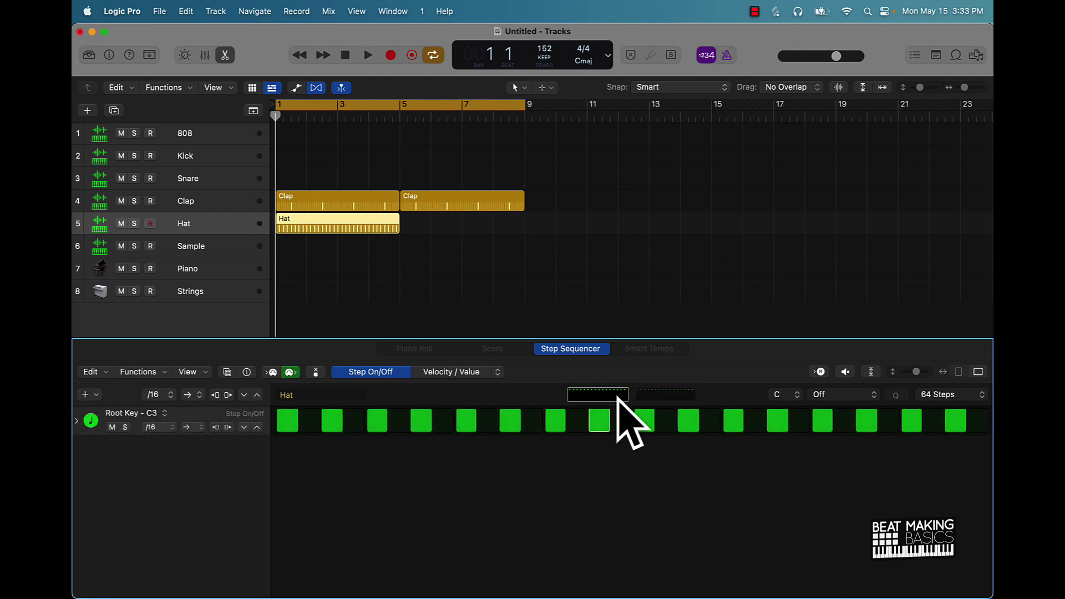
{"action": "mouse_move", "coordinate": [276, 115]}
{"action": "left_mouse_down"}
{"action": "mouse_move", "coordinate": [406, 112]}
{"action": "mouse_move", "coordinate": [275, 114]}
{"action": "left_mouse_up"}
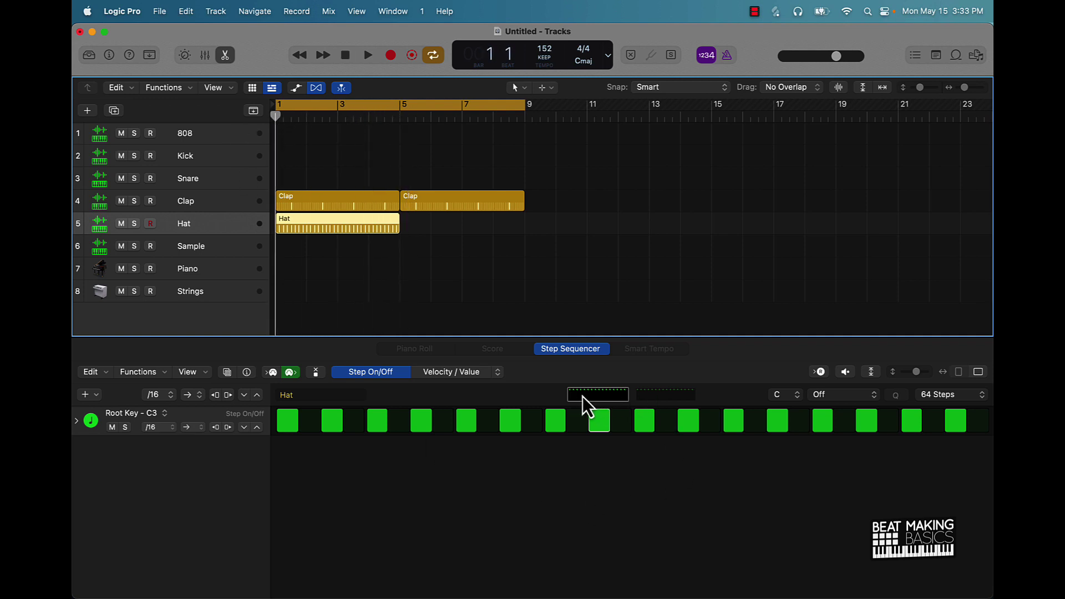
{"action": "left_click", "coordinate": [671, 395]}
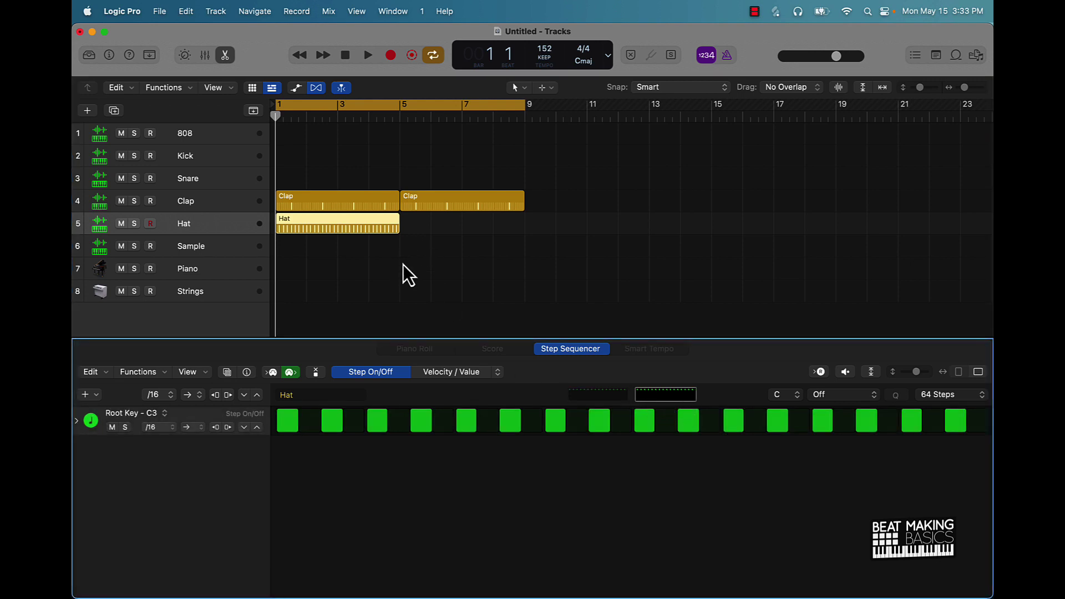
{"action": "left_click", "coordinate": [593, 401]}
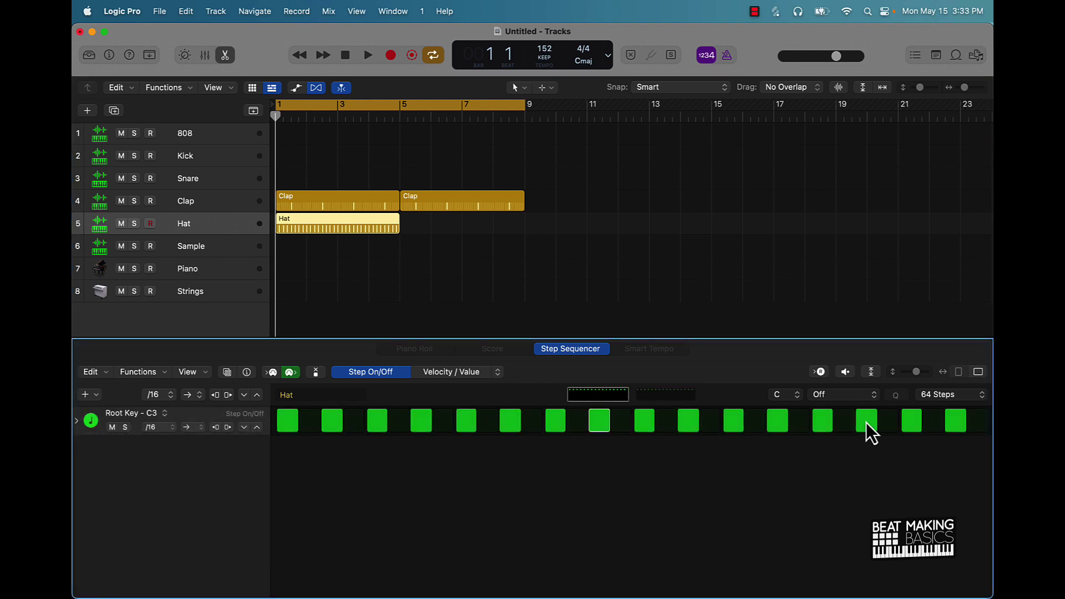
{"action": "left_click", "coordinate": [622, 422]}
{"action": "left_click", "coordinate": [933, 421]}
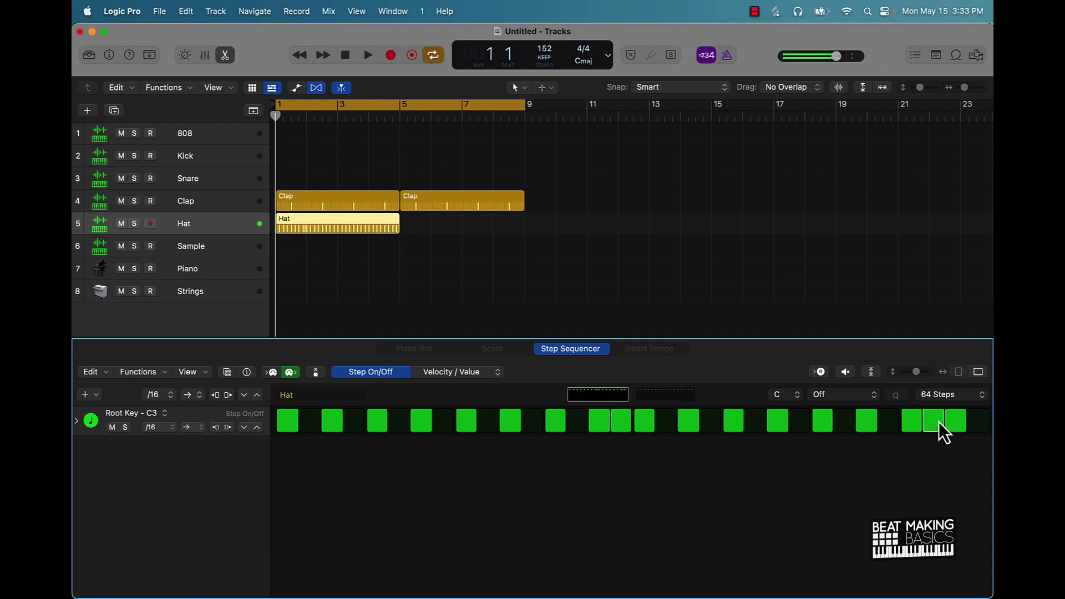
{"action": "left_click", "coordinate": [651, 393]}
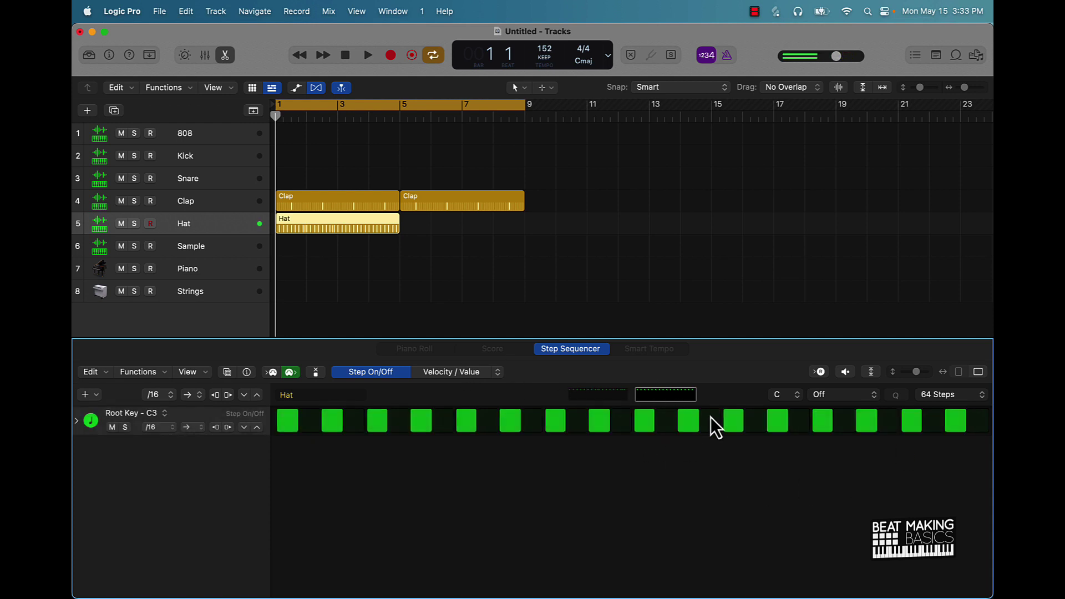
{"action": "left_click", "coordinate": [400, 420]}
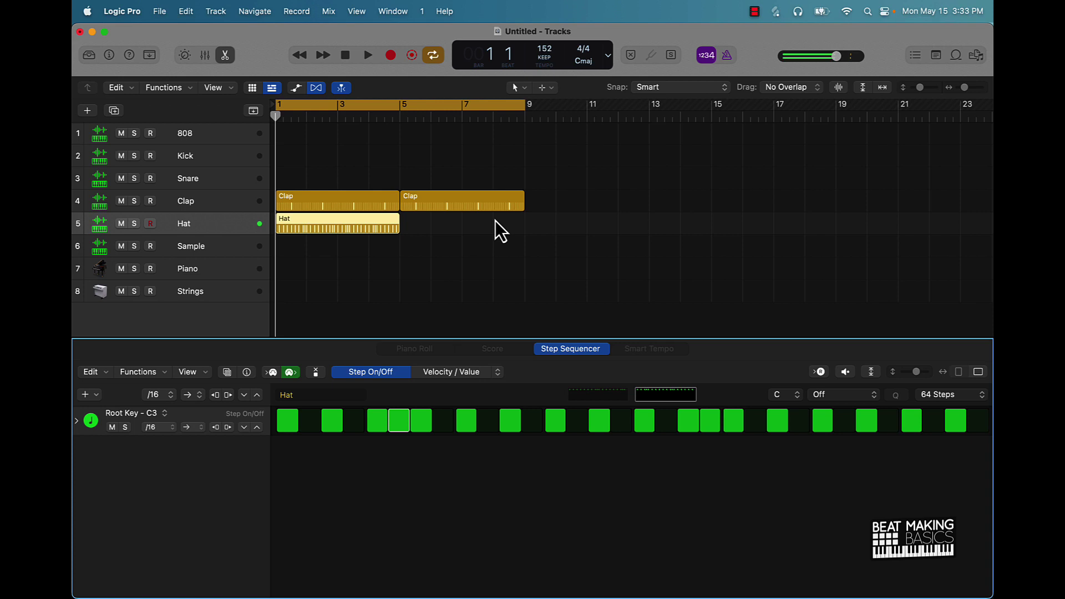
- Play the beat back to check the hi-hats, then return to bar 1
{"action": "left_click", "coordinate": [460, 263]}
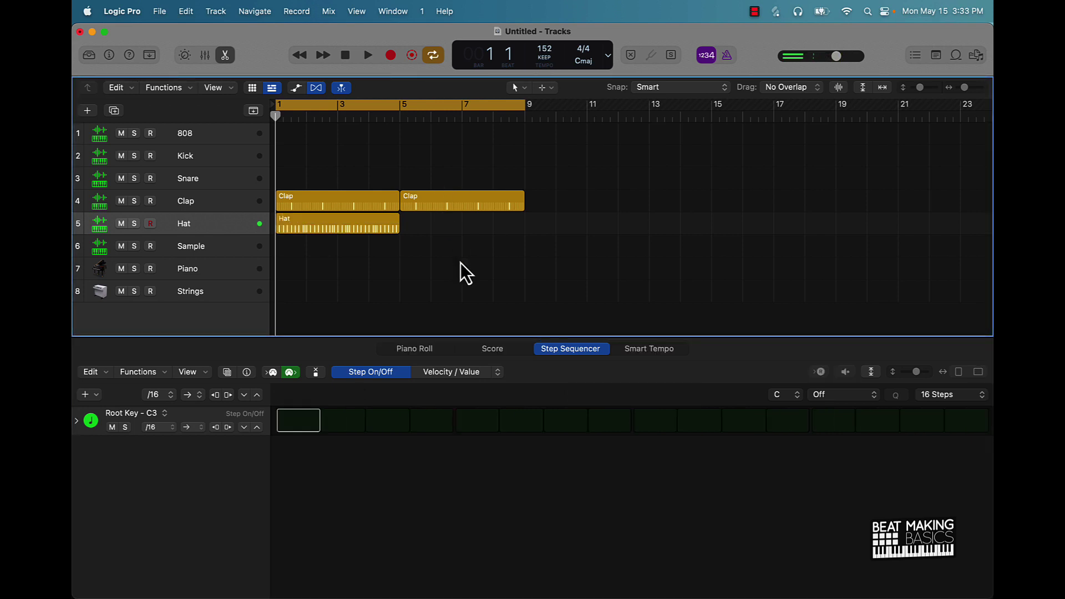
{"action": "key", "text": "space"}
{"action": "left_click", "coordinate": [381, 225]}
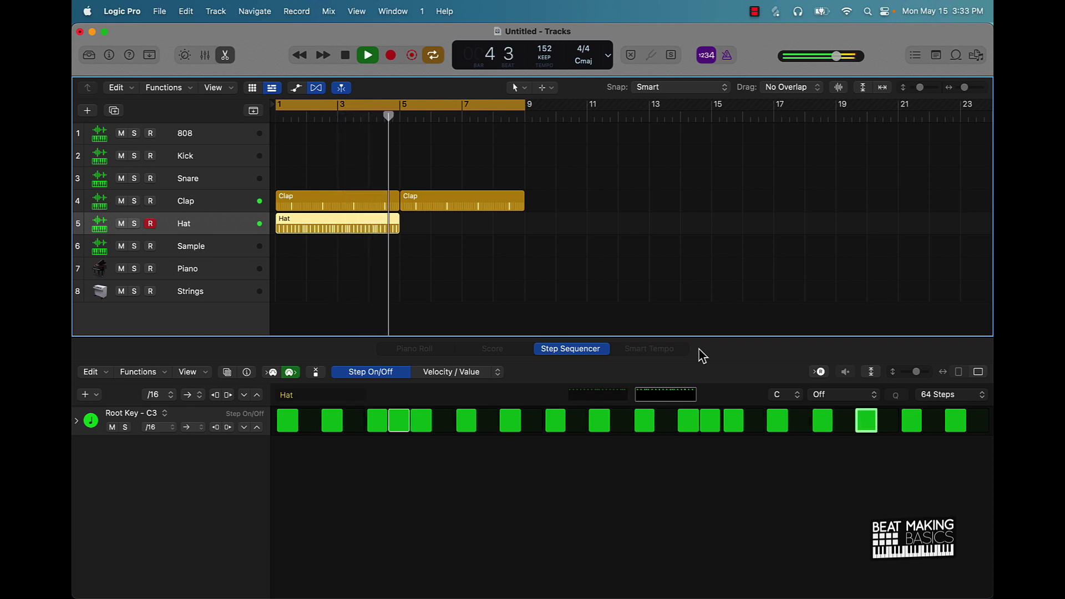
{"action": "key", "text": "space"}
{"action": "left_click", "coordinate": [482, 275]}
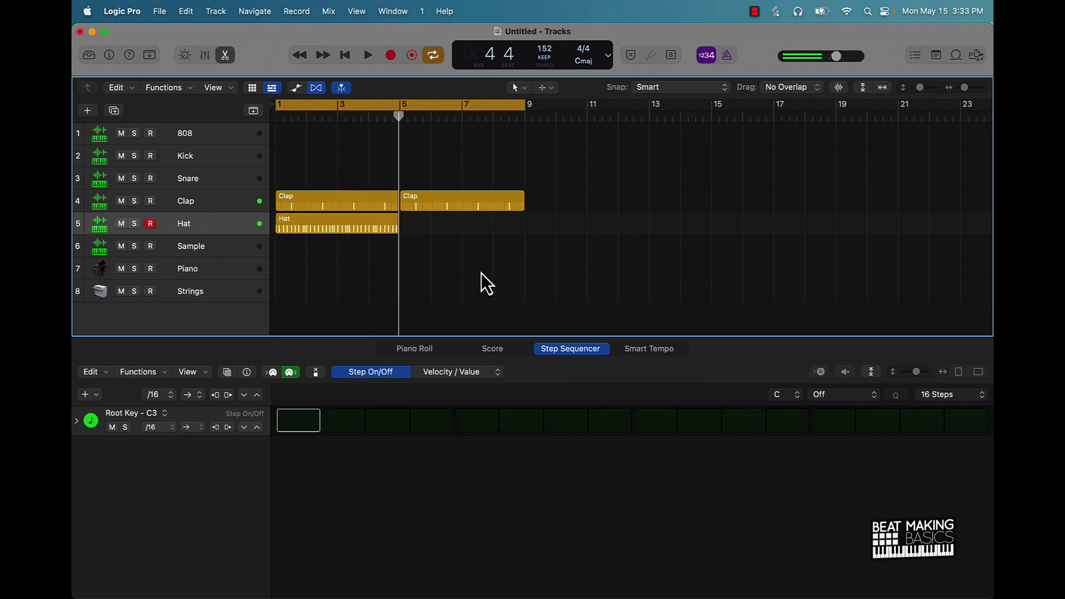
{"action": "key", "text": "Return"}
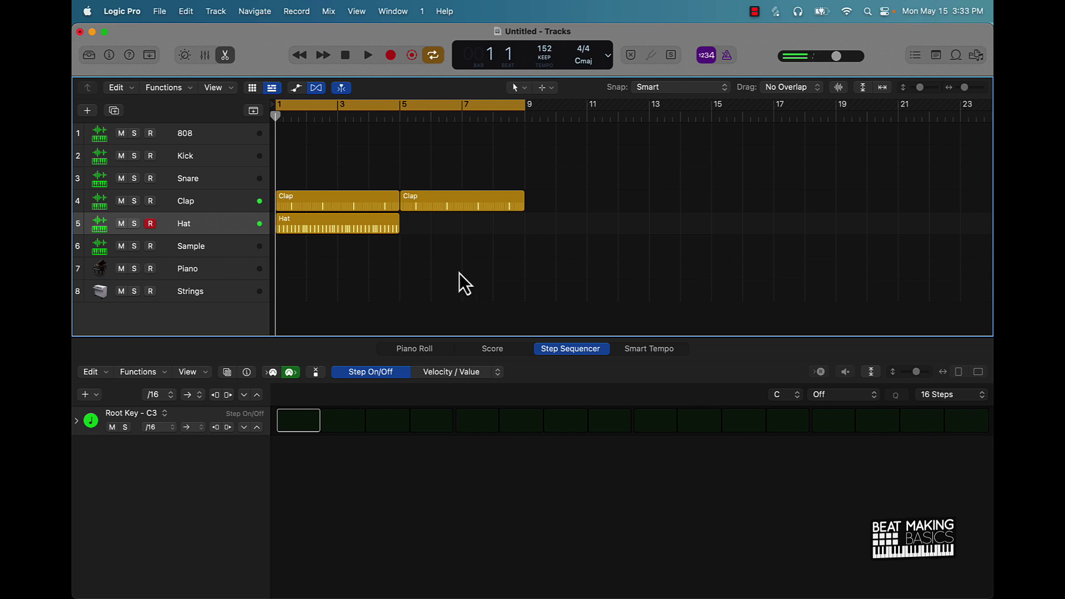
- Turn the Hat row's Gate and Tie lanes into Note and Note Repeat lanes
{"action": "left_click", "coordinate": [365, 230]}
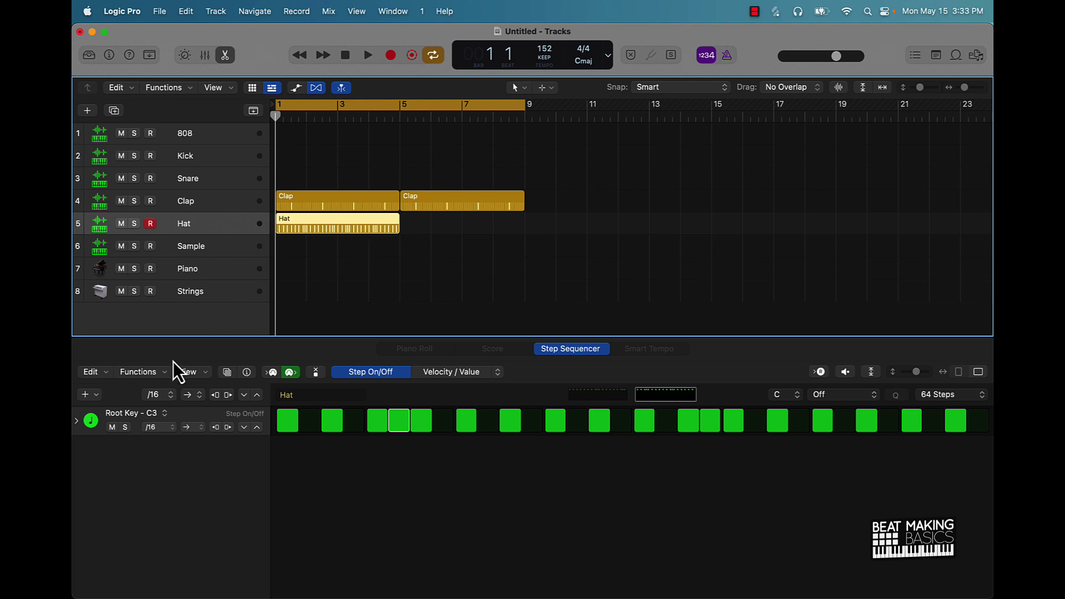
{"action": "left_click", "coordinate": [78, 421]}
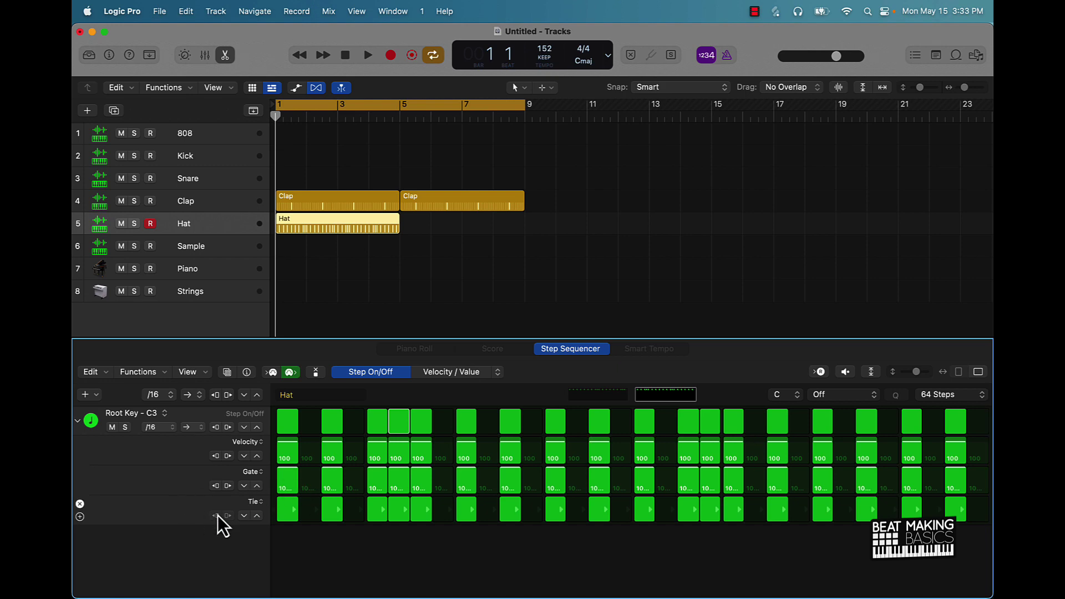
{"action": "left_click", "coordinate": [248, 473]}
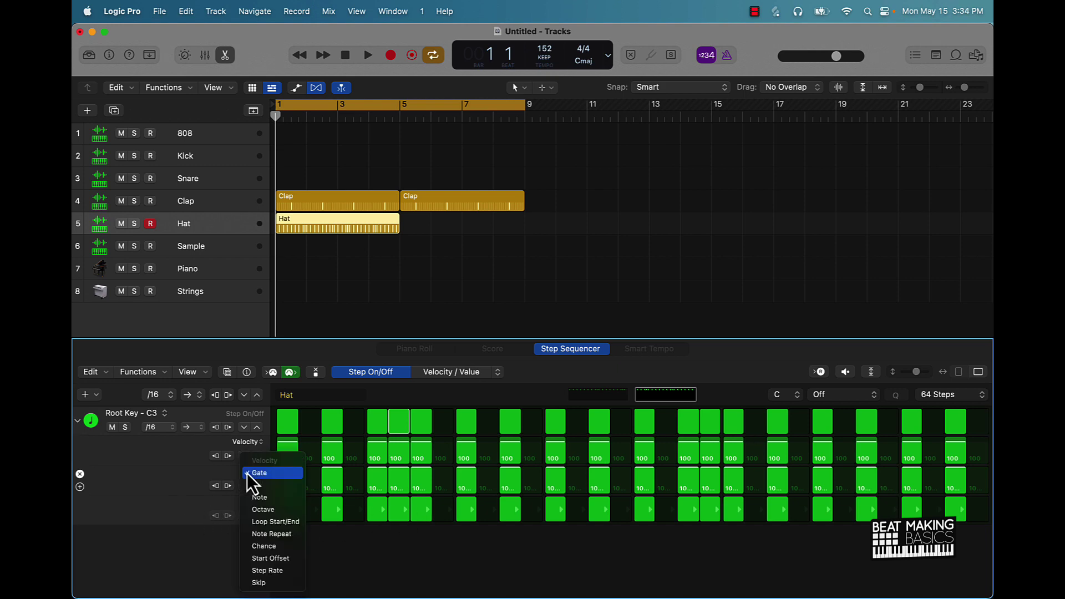
{"action": "left_click", "coordinate": [264, 498]}
{"action": "left_click", "coordinate": [257, 504]}
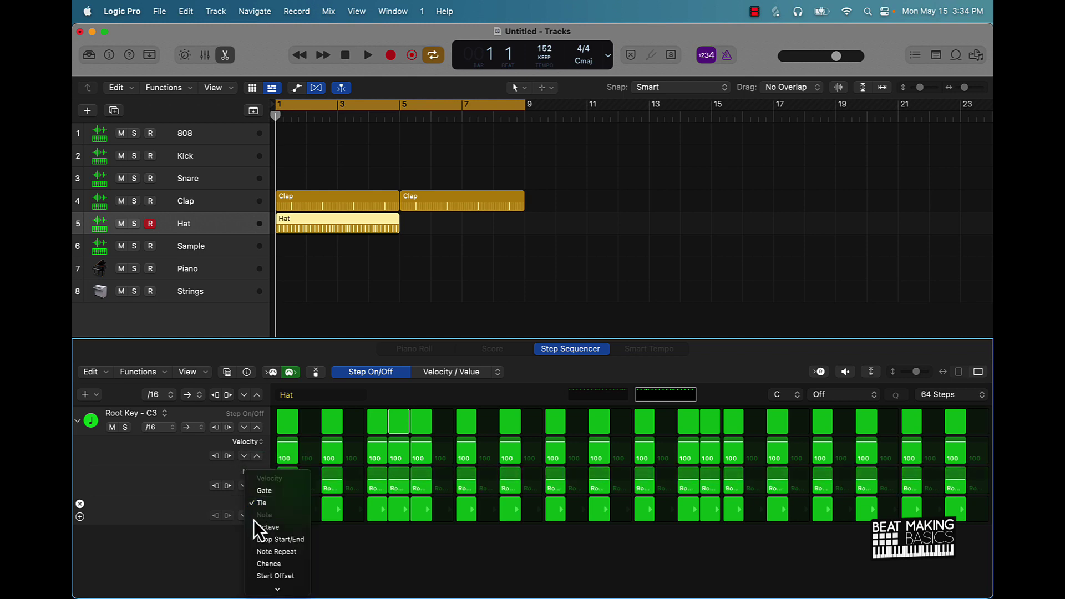
{"action": "left_click", "coordinate": [277, 550]}
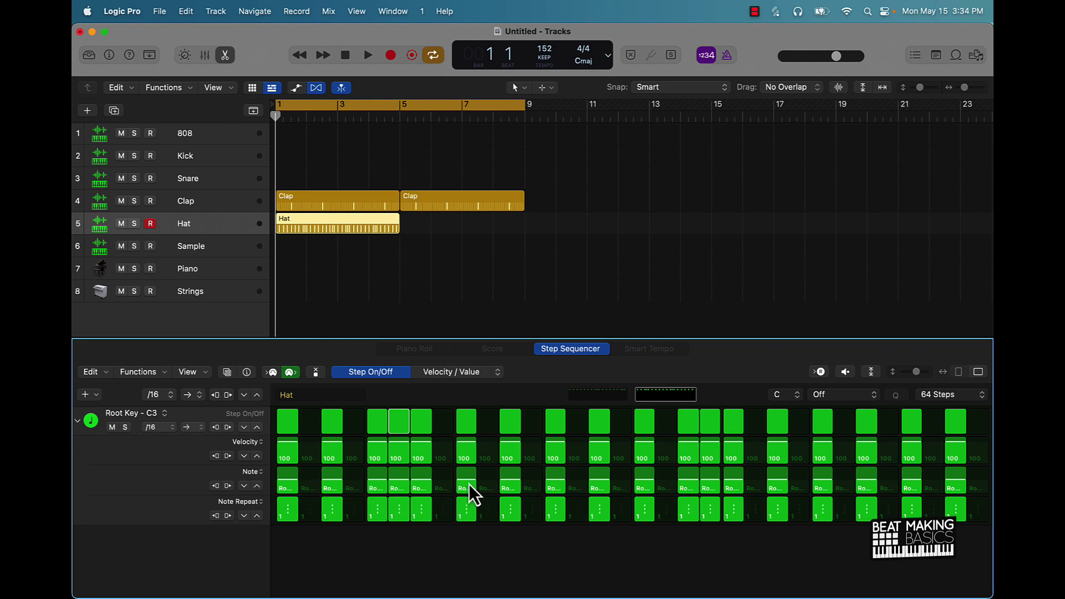
- Pitch several hi-hat steps to B2, G#2, F#2, A#2, A2 and G2
{"action": "left_click_drag", "start_coordinate": [469, 483], "coordinate": [468, 483]}
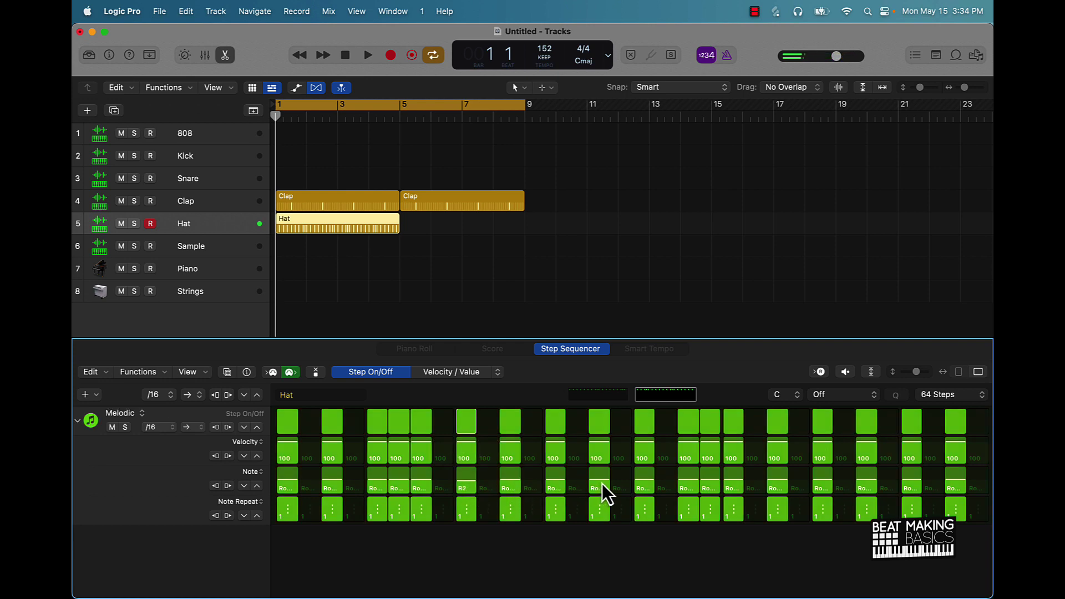
{"action": "left_click_drag", "start_coordinate": [601, 483], "coordinate": [601, 484]}
{"action": "left_click_drag", "start_coordinate": [833, 483], "coordinate": [838, 480]}
{"action": "left_click_drag", "start_coordinate": [956, 487], "coordinate": [956, 487]}
{"action": "left_click", "coordinate": [606, 392]}
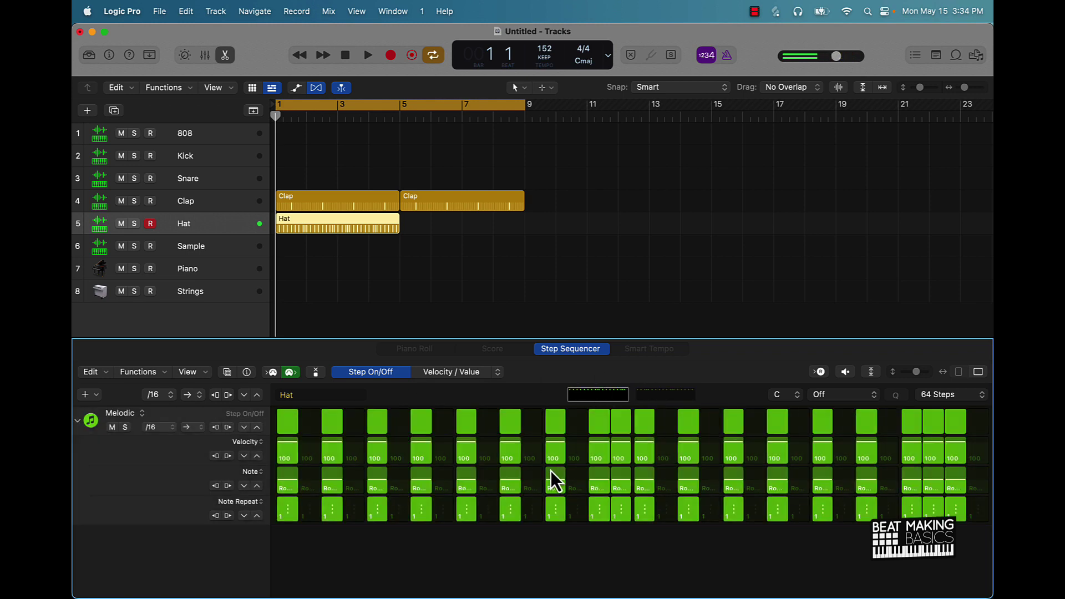
{"action": "left_click_drag", "start_coordinate": [516, 489], "coordinate": [493, 487]}
{"action": "left_click_drag", "start_coordinate": [331, 487], "coordinate": [332, 485]}
{"action": "mouse_move", "coordinate": [823, 488]}
{"action": "left_mouse_down"}
{"action": "mouse_move", "coordinate": [867, 486]}
{"action": "mouse_move", "coordinate": [802, 494]}
{"action": "left_mouse_up"}
{"action": "left_click_drag", "start_coordinate": [951, 489], "coordinate": [953, 489]}
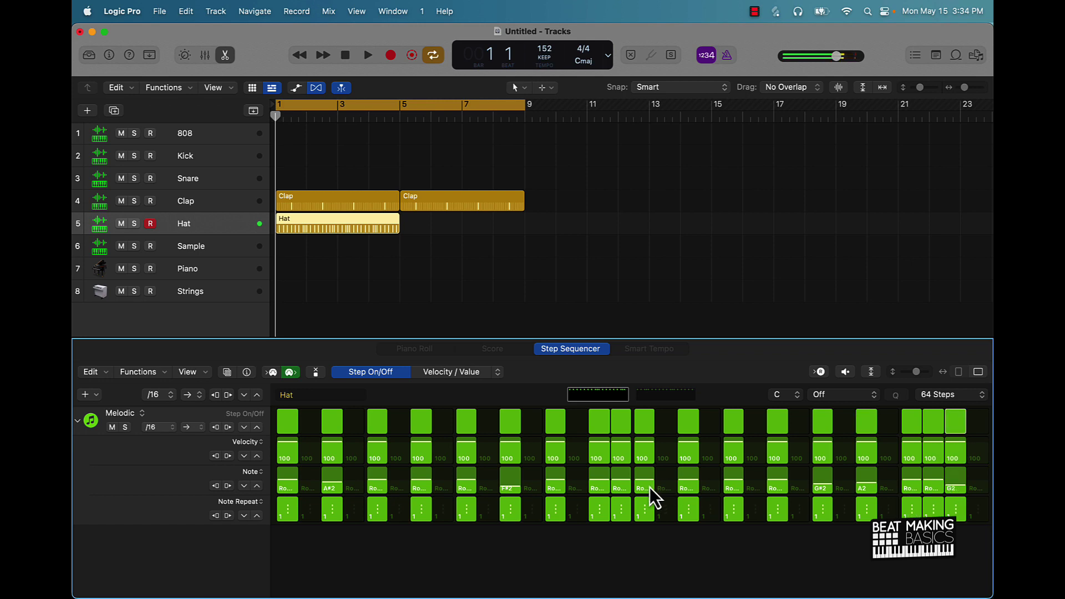
{"action": "left_click_drag", "start_coordinate": [644, 488], "coordinate": [645, 487]}
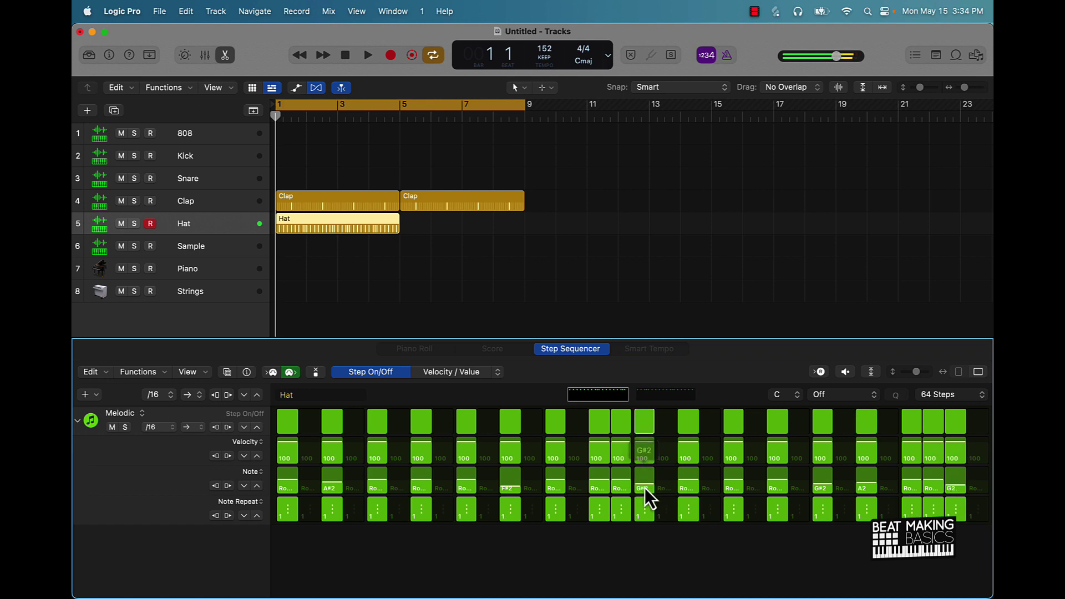
- Play back the pitched hi-hats and return the playhead to bar 1
{"action": "left_click", "coordinate": [479, 255]}
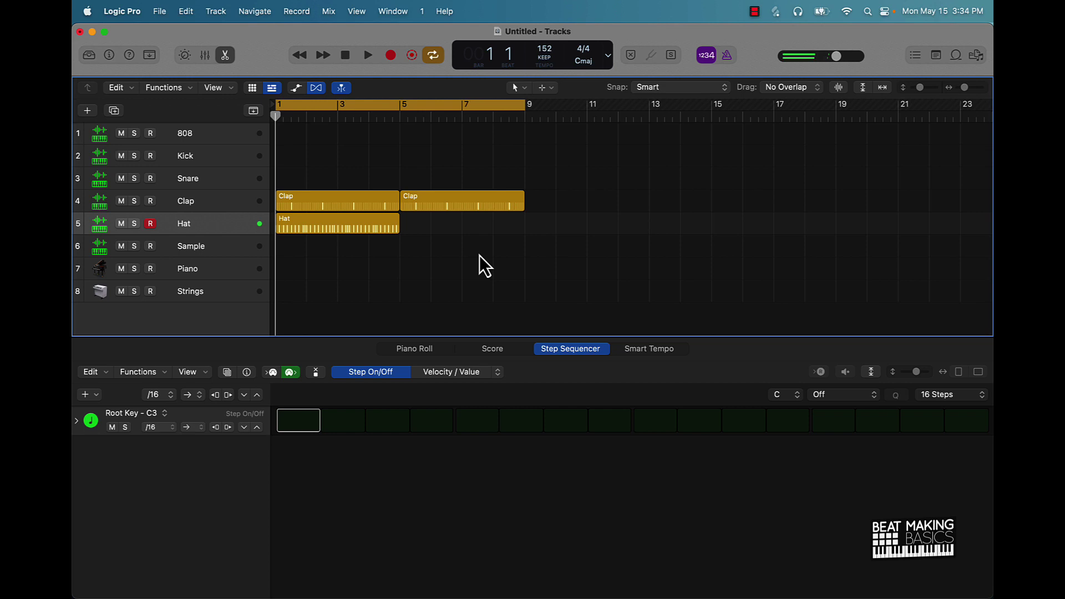
{"action": "left_click", "coordinate": [354, 229]}
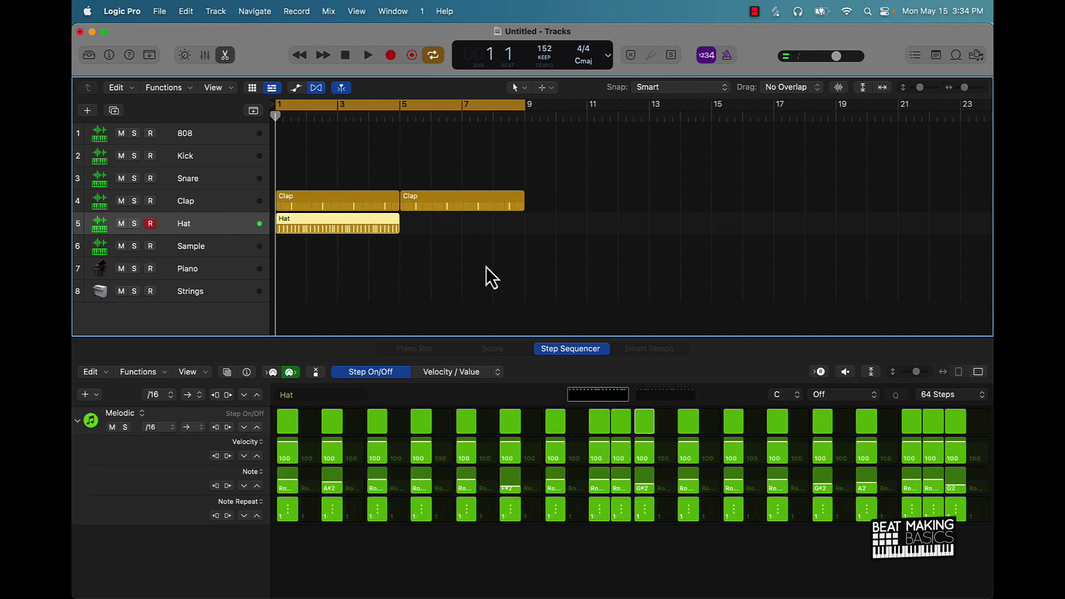
{"action": "key", "text": "space"}
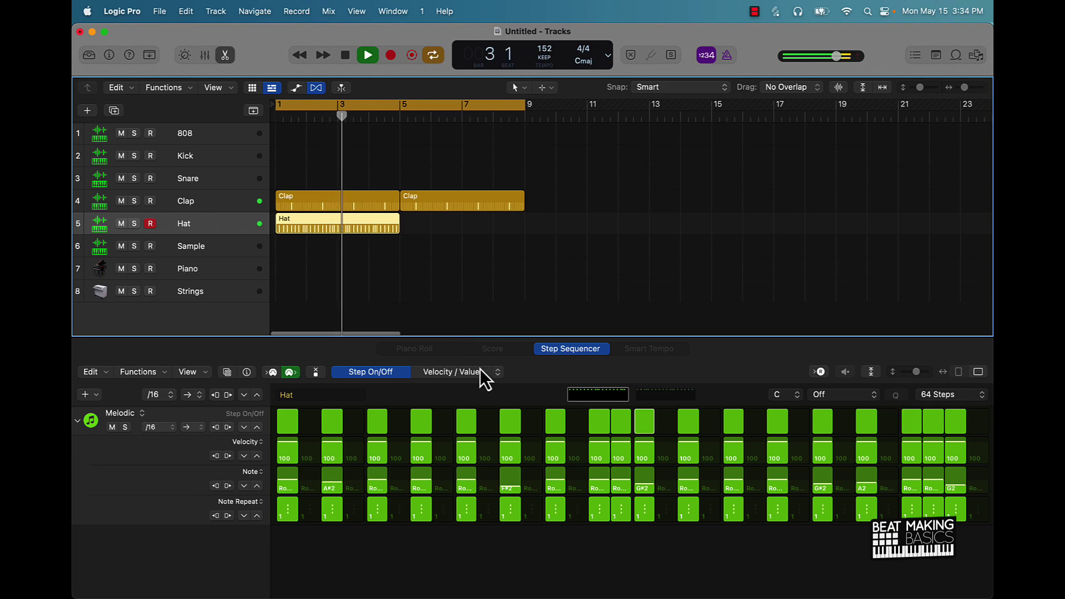
{"action": "left_click", "coordinate": [659, 395]}
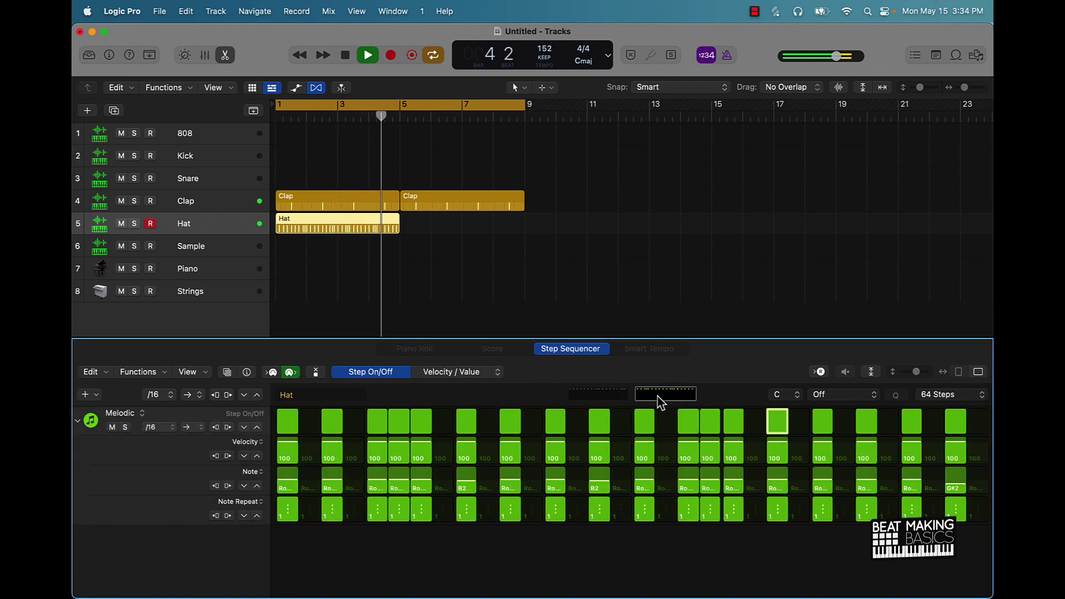
{"action": "left_click", "coordinate": [448, 267]}
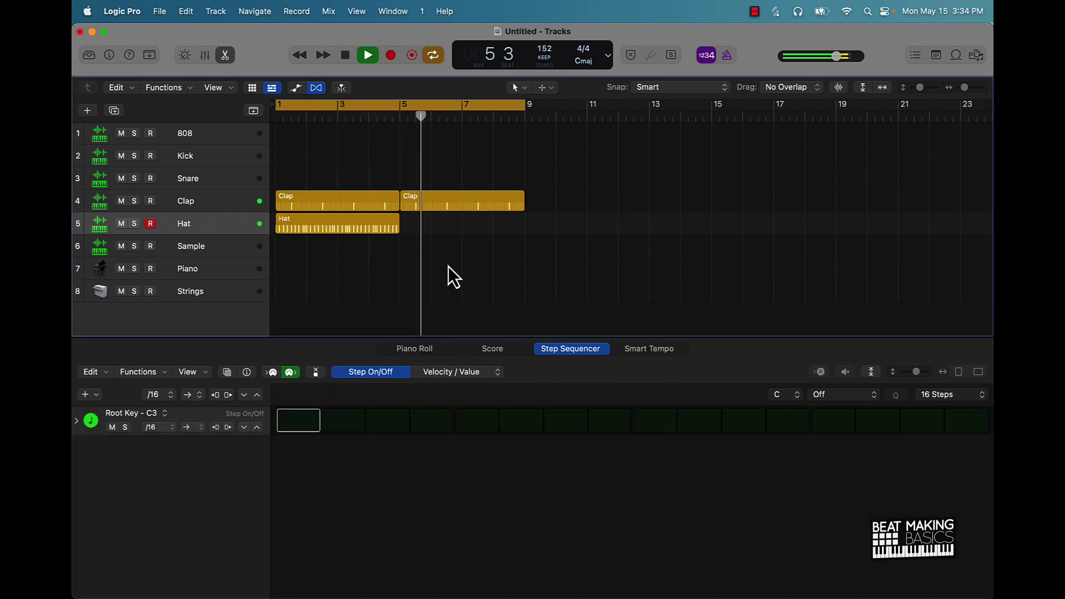
{"action": "key", "text": "space"}
{"action": "key", "text": "Return"}
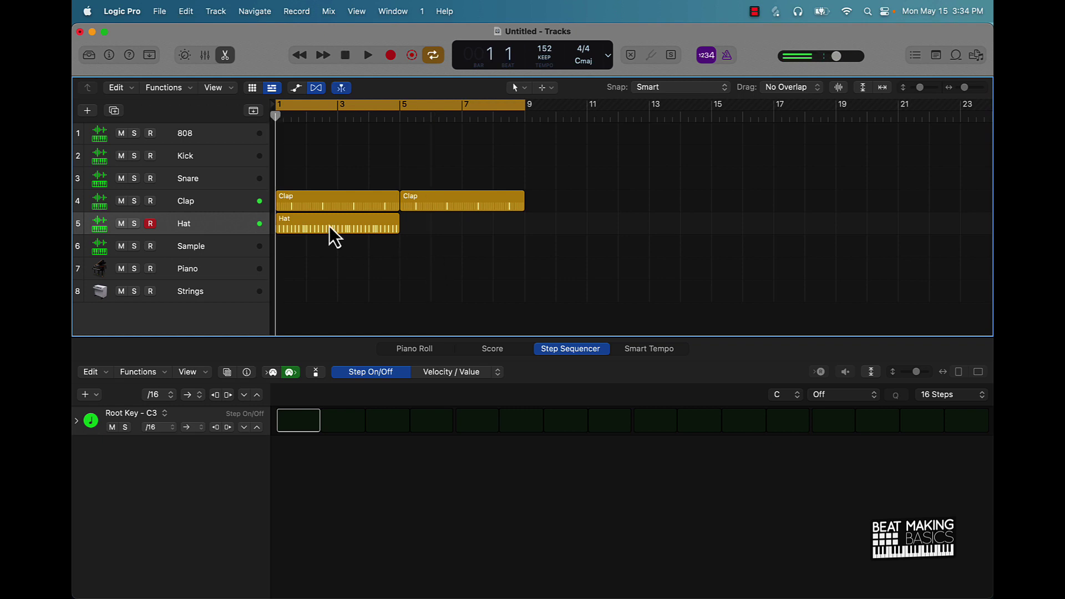
- Give several hi-hat steps 3-note repeats and the last step a 2-note repeat
{"action": "left_click", "coordinate": [329, 226]}
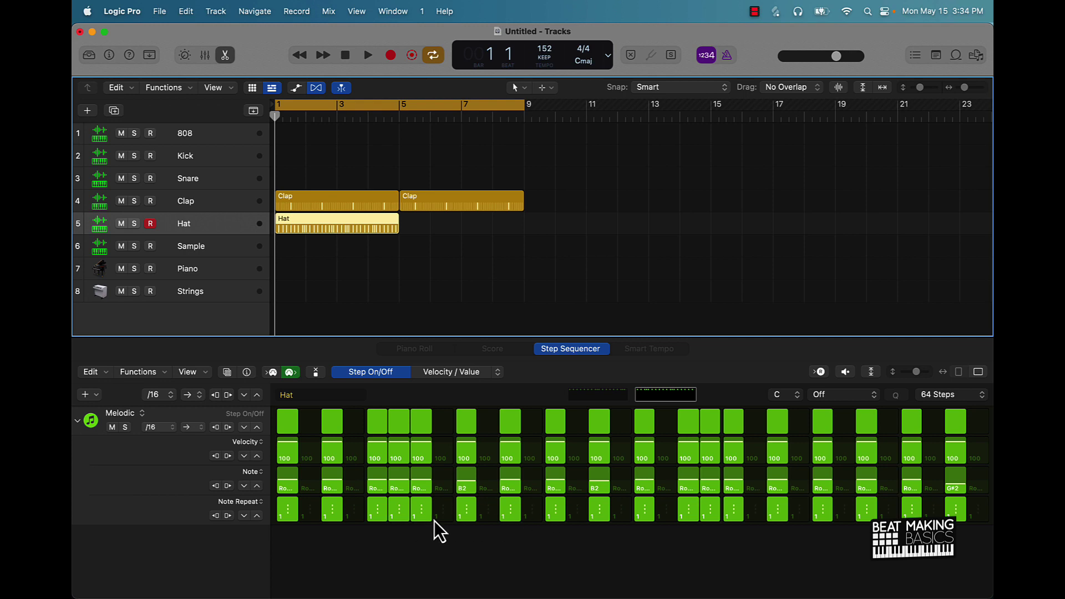
{"action": "left_click_drag", "start_coordinate": [396, 517], "coordinate": [399, 501]}
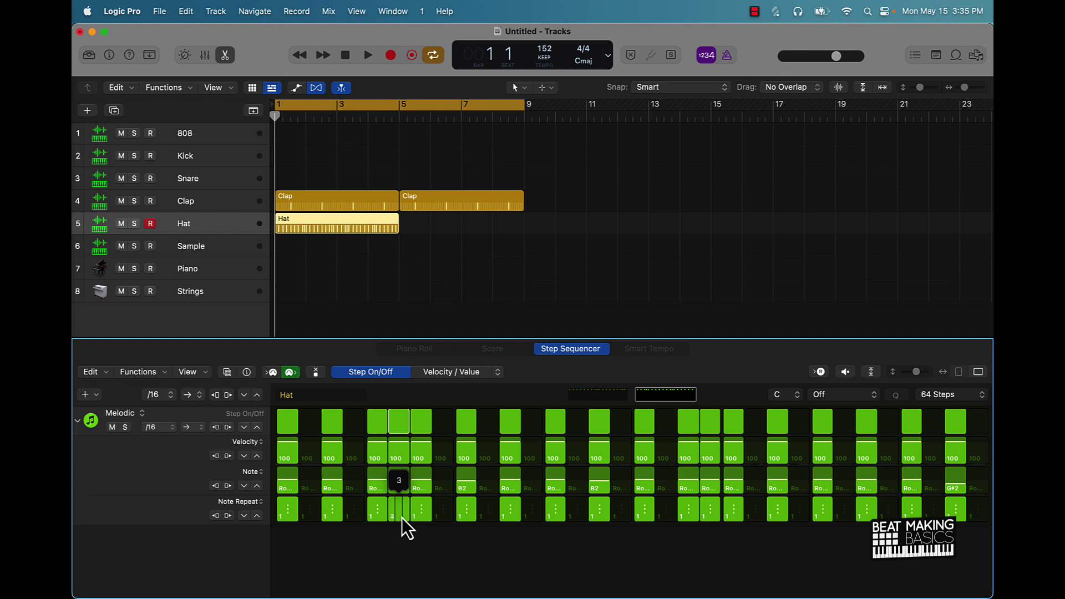
{"action": "mouse_move", "coordinate": [402, 518]}
{"action": "left_mouse_down"}
{"action": "mouse_move", "coordinate": [452, 518]}
{"action": "mouse_move", "coordinate": [381, 519]}
{"action": "left_mouse_up"}
{"action": "left_click_drag", "start_coordinate": [692, 517], "coordinate": [728, 513]}
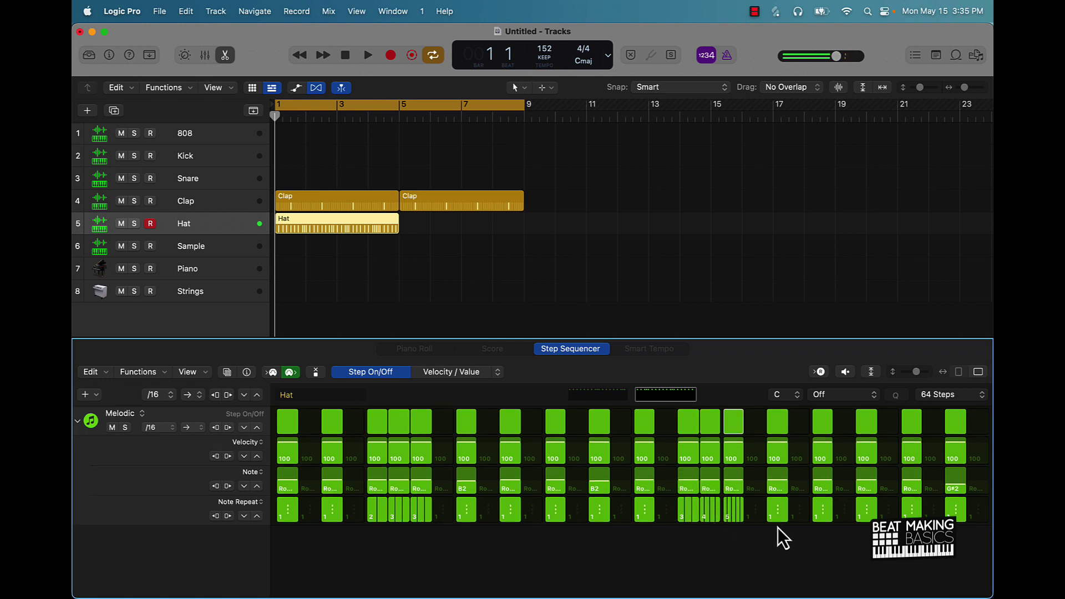
{"action": "left_click_drag", "start_coordinate": [956, 517], "coordinate": [958, 519]}
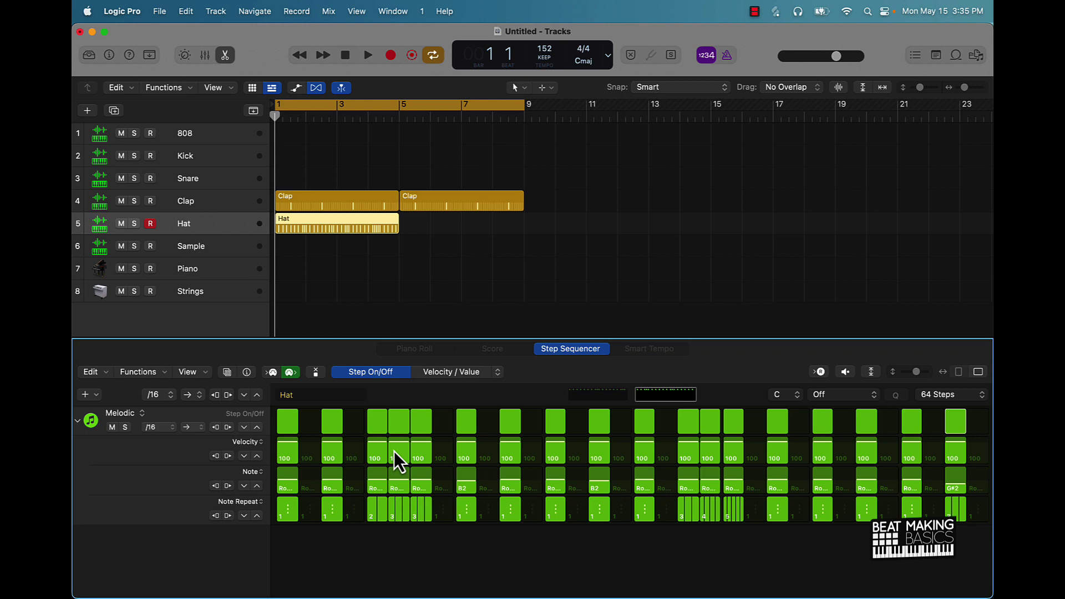
- Soften several hat velocities to about 50, 65 and 43 and add 3-, 4- and 5-hit rolls
{"action": "left_click_drag", "start_coordinate": [396, 448], "coordinate": [423, 457]}
{"action": "mouse_move", "coordinate": [706, 458]}
{"action": "left_mouse_down"}
{"action": "mouse_move", "coordinate": [736, 460]}
{"action": "mouse_move", "coordinate": [708, 450]}
{"action": "left_mouse_up"}
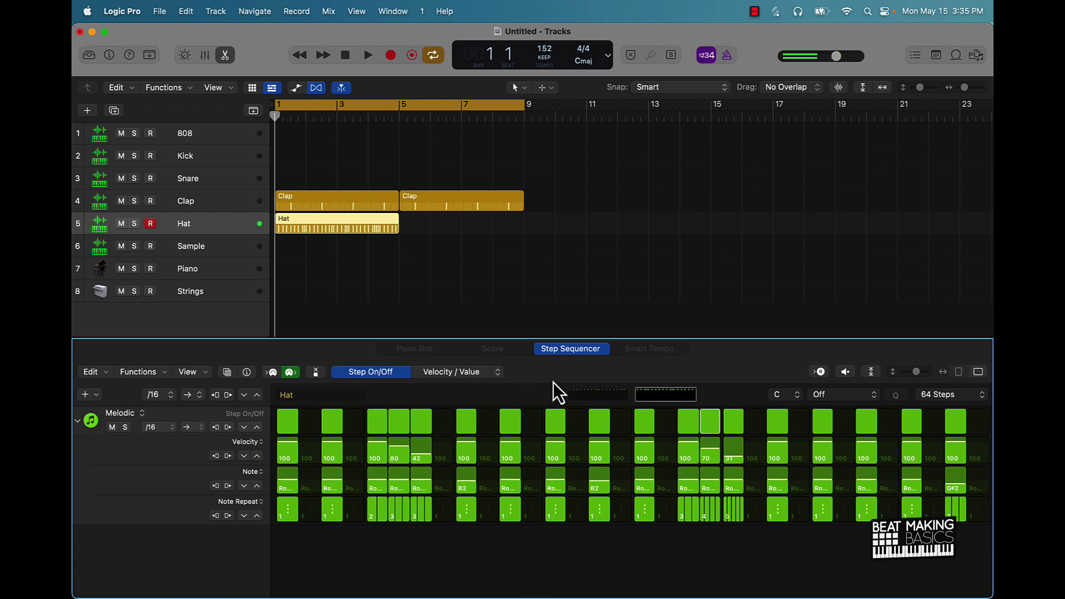
{"action": "left_click", "coordinate": [610, 395]}
{"action": "left_click_drag", "start_coordinate": [423, 519], "coordinate": [421, 517]}
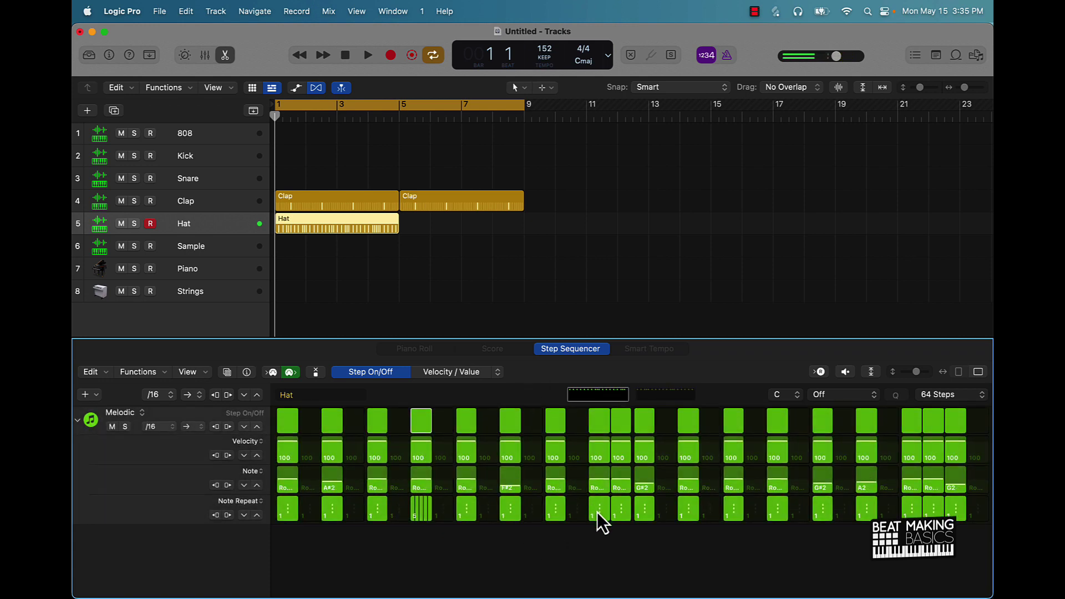
{"action": "left_click_drag", "start_coordinate": [597, 512], "coordinate": [642, 517]}
{"action": "left_click_drag", "start_coordinate": [600, 455], "coordinate": [604, 465]}
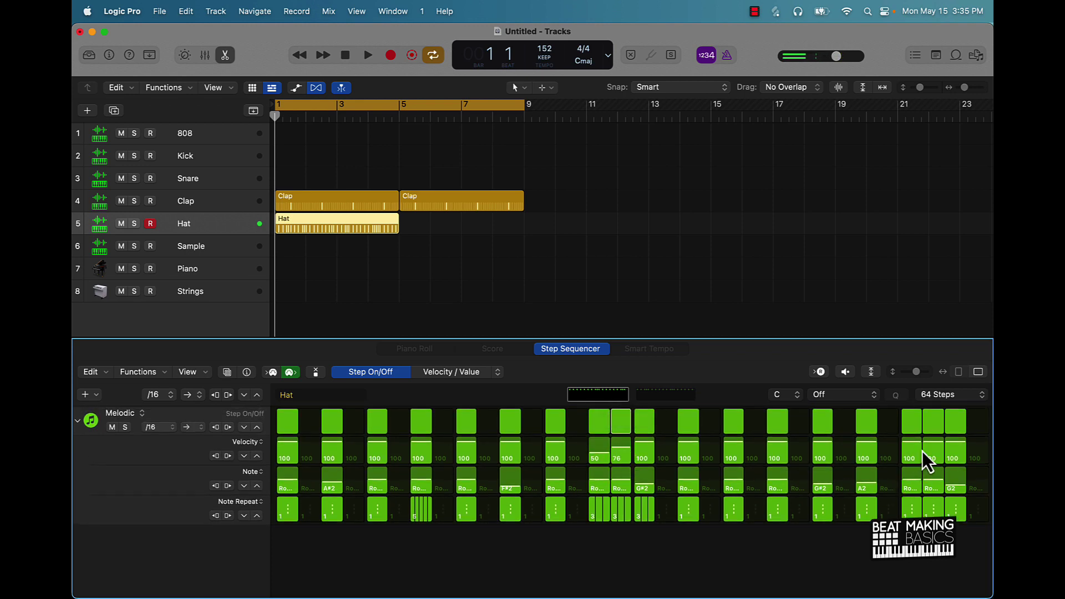
{"action": "mouse_move", "coordinate": [922, 451]}
{"action": "left_mouse_down"}
{"action": "mouse_move", "coordinate": [953, 454]}
{"action": "mouse_move", "coordinate": [952, 463]}
{"action": "left_mouse_up"}
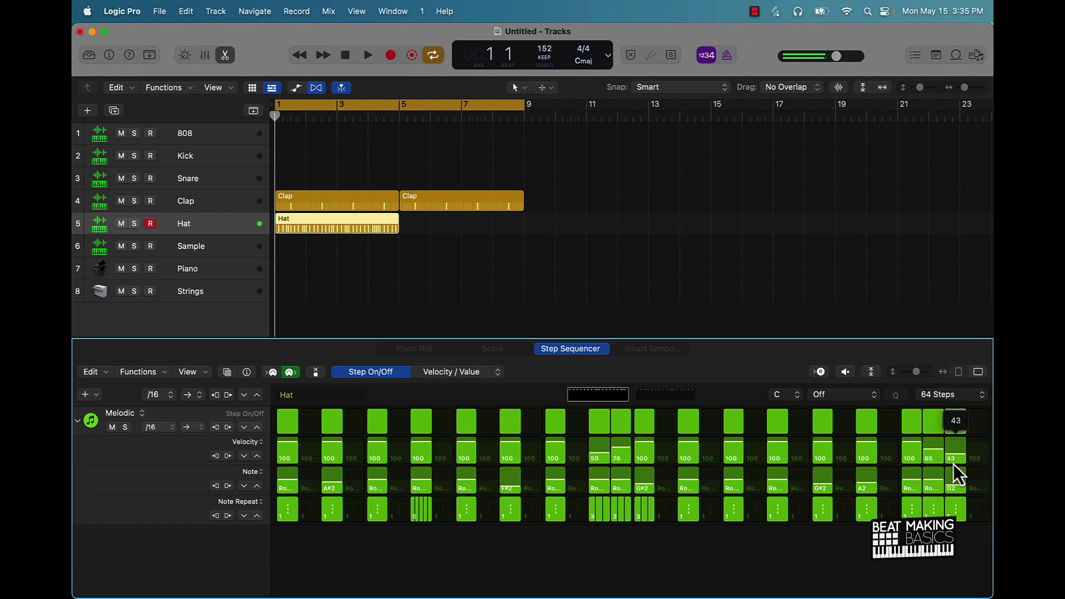
{"action": "left_click_drag", "start_coordinate": [955, 509], "coordinate": [911, 504]}
- Audition the hat pattern, then repeat the Hat region so a copy starts at bar 5
{"action": "left_click", "coordinate": [487, 279]}
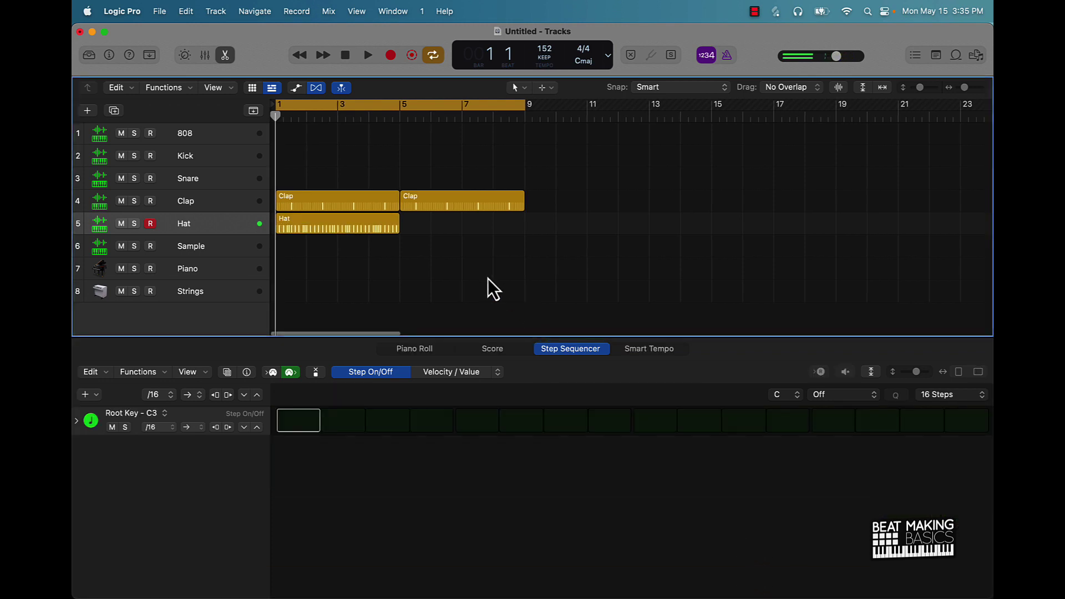
{"action": "key", "text": "space"}
{"action": "left_click", "coordinate": [351, 219]}
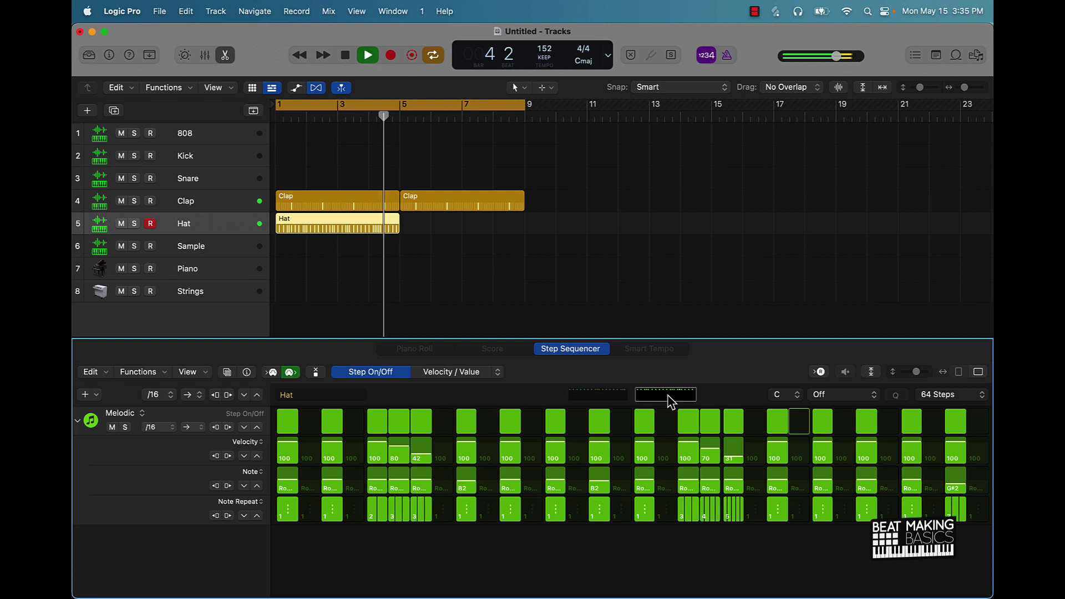
{"action": "key", "text": "space"}
{"action": "left_click", "coordinate": [435, 240]}
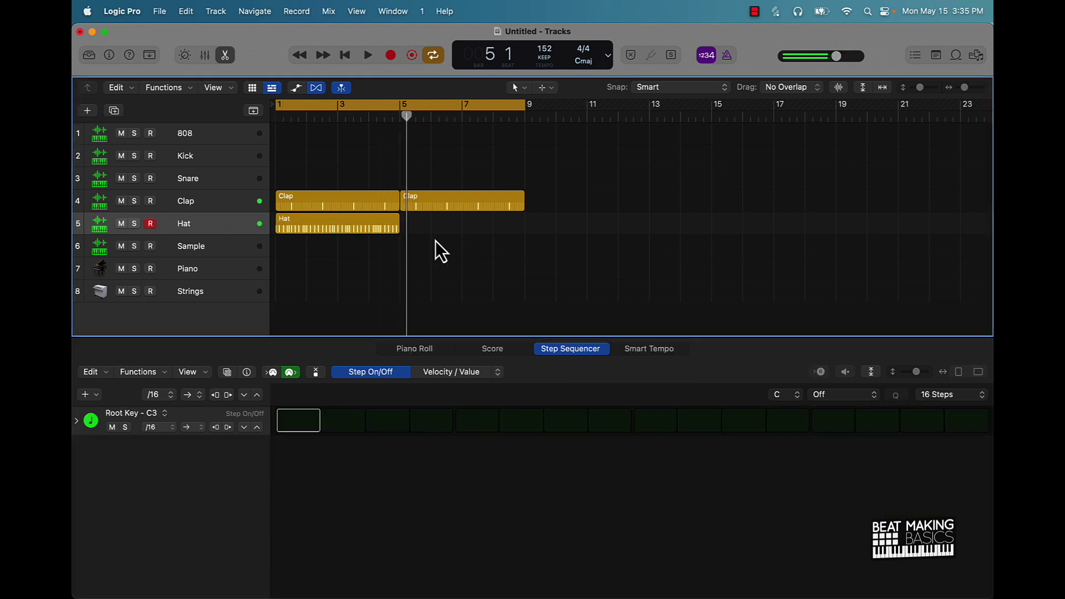
{"action": "scroll", "coordinate": [350, 236], "scroll_direction": "down", "scroll_amount": 1}
{"action": "left_click", "coordinate": [355, 220]}
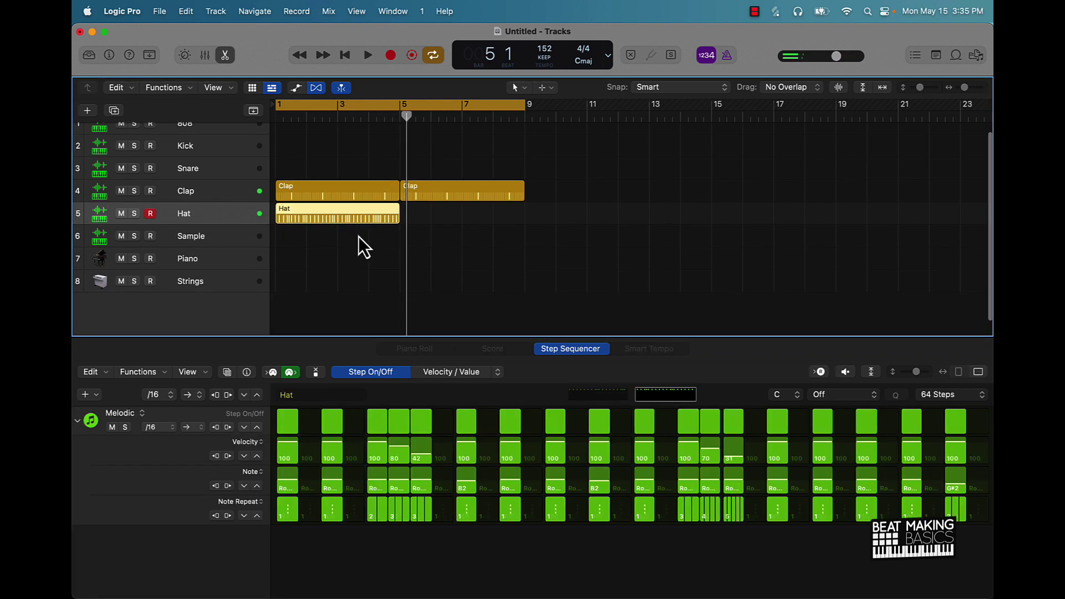
{"action": "key", "text": "super+r"}
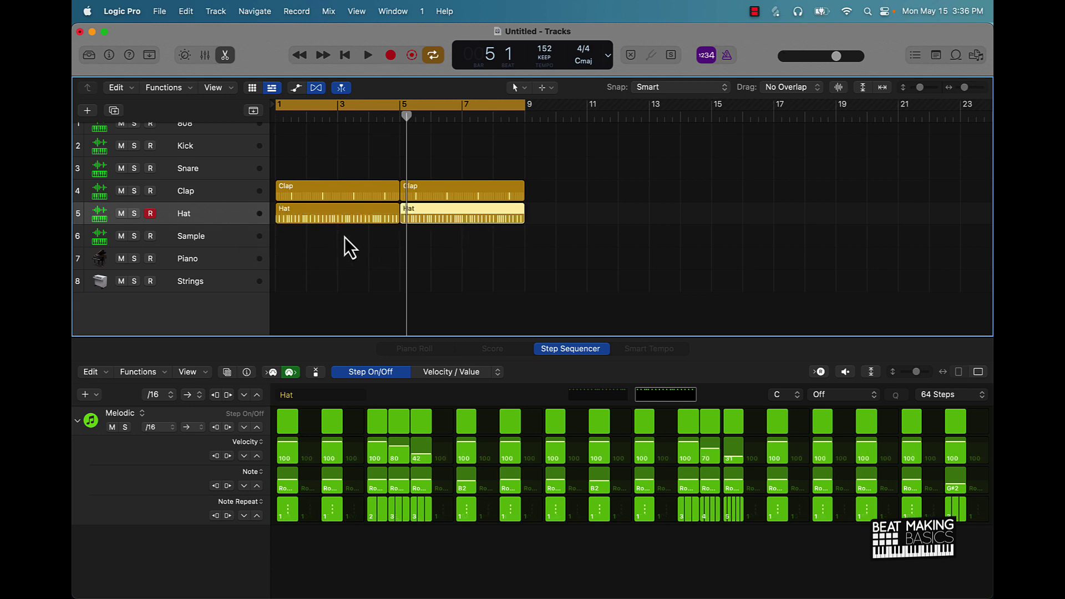
- Make a 32-step pattern region on the Snare track and move it to start at bar 1
{"action": "left_click", "coordinate": [212, 171]}
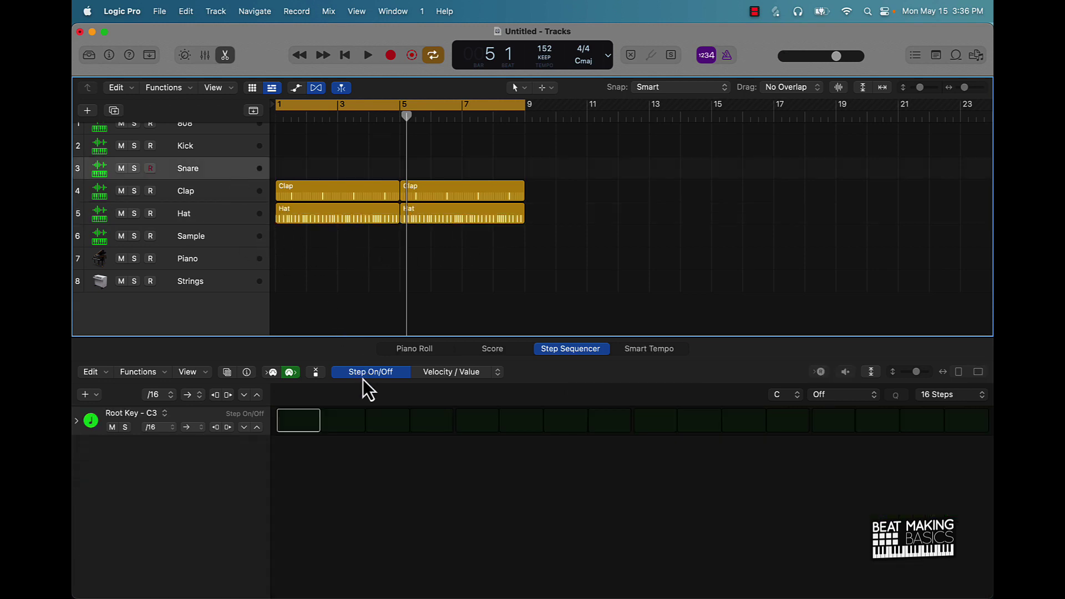
{"action": "left_click", "coordinate": [951, 395]}
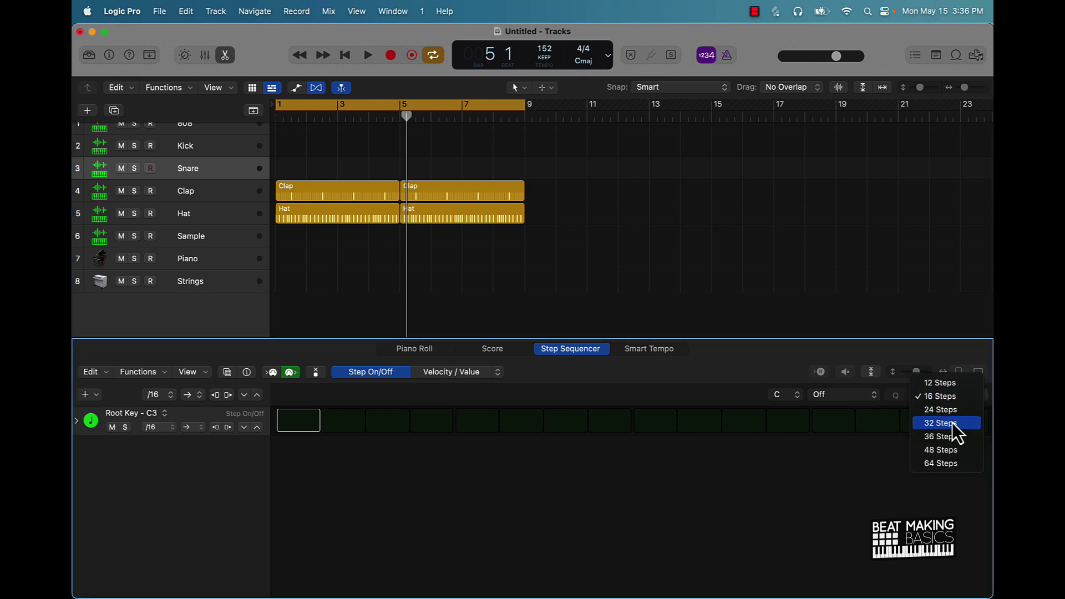
{"action": "left_click", "coordinate": [951, 423]}
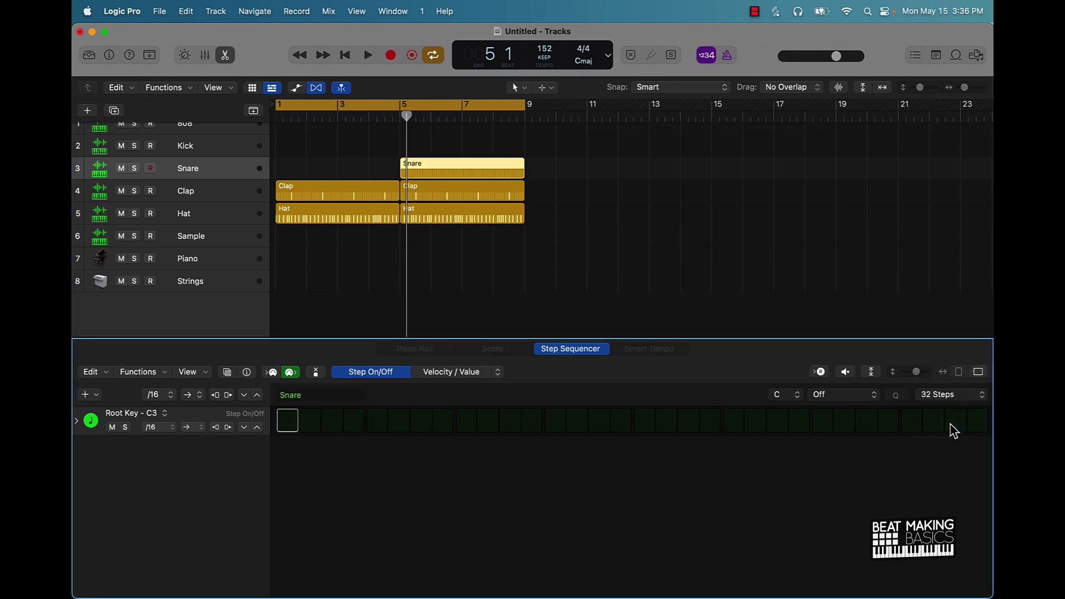
{"action": "left_click_drag", "start_coordinate": [427, 169], "coordinate": [303, 169]}
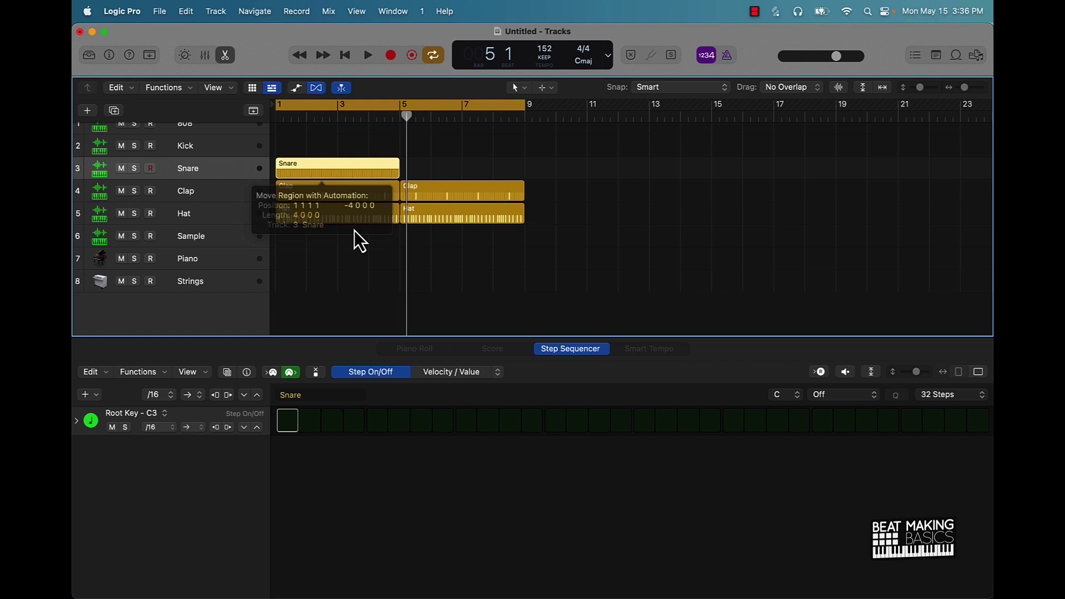
{"action": "left_click", "coordinate": [462, 279]}
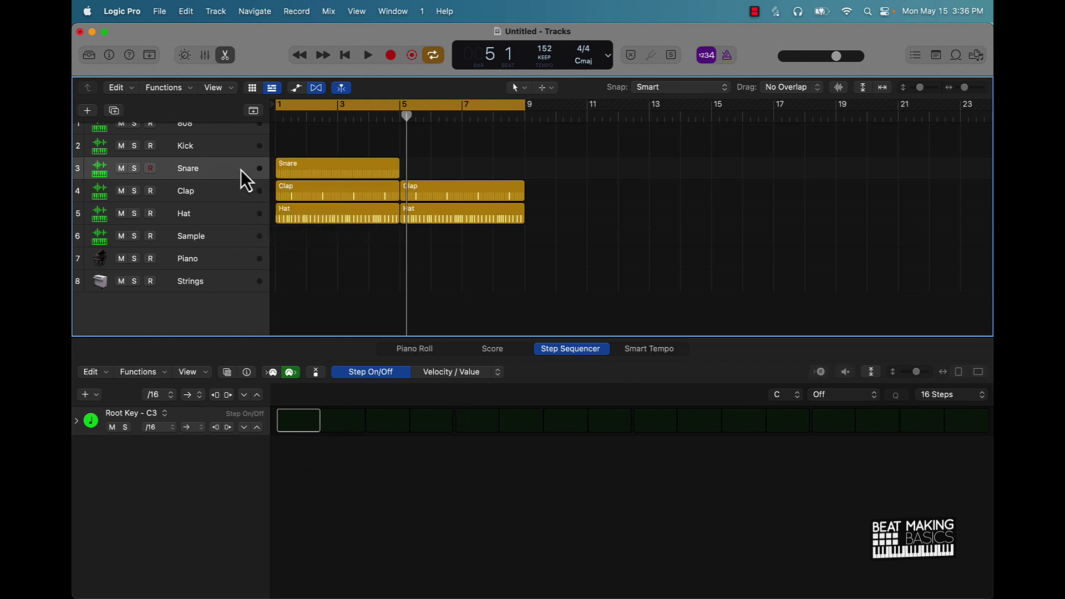
{"action": "left_click", "coordinate": [346, 169]}
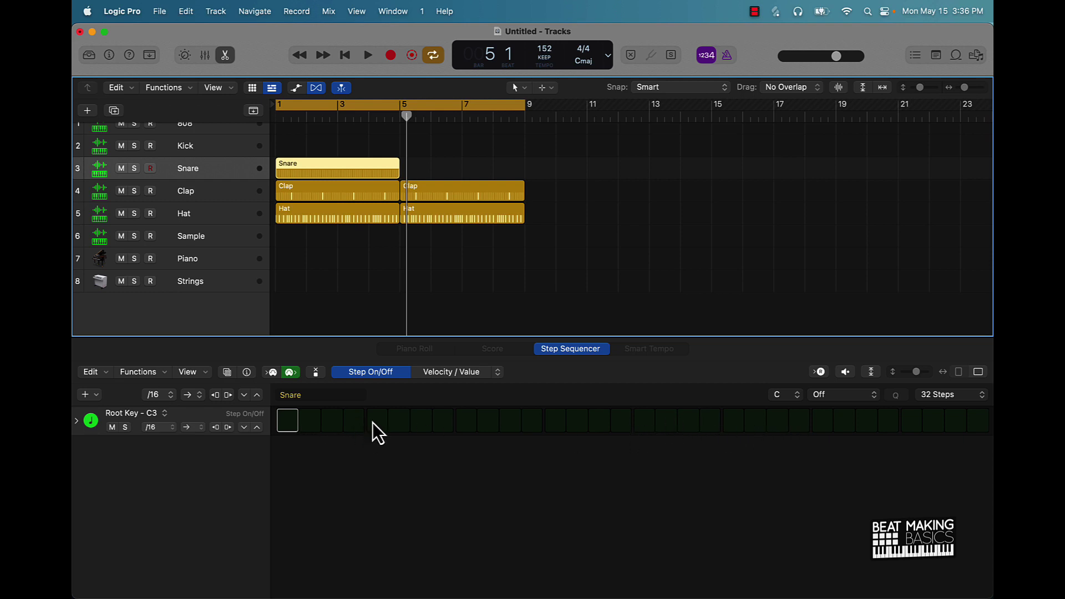
- Play the Snare pattern and switch on the first two snare hits
{"action": "key", "text": "space"}
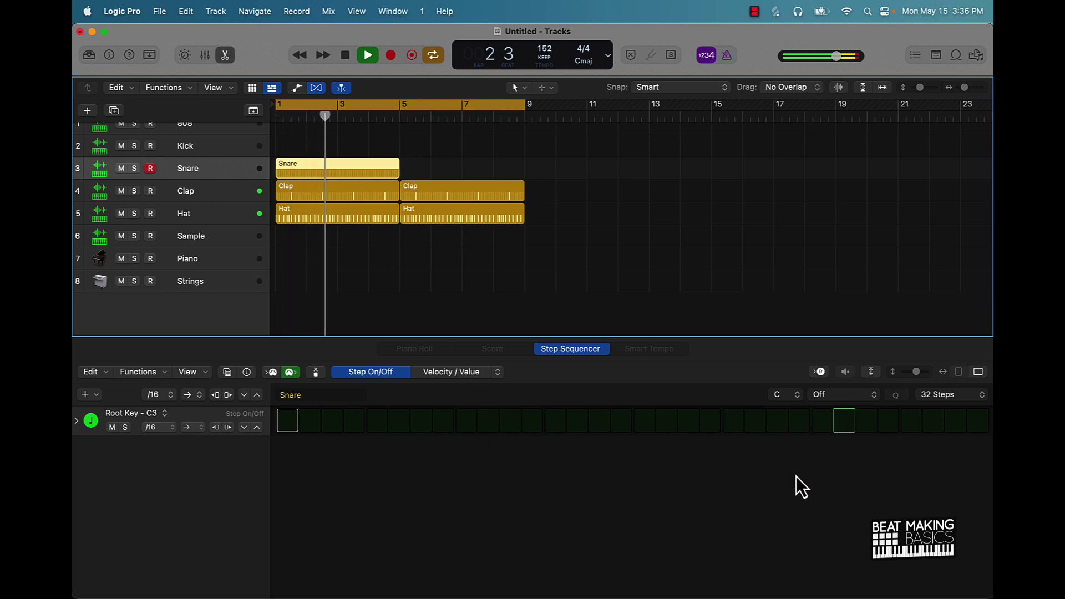
{"action": "key", "text": "space"}
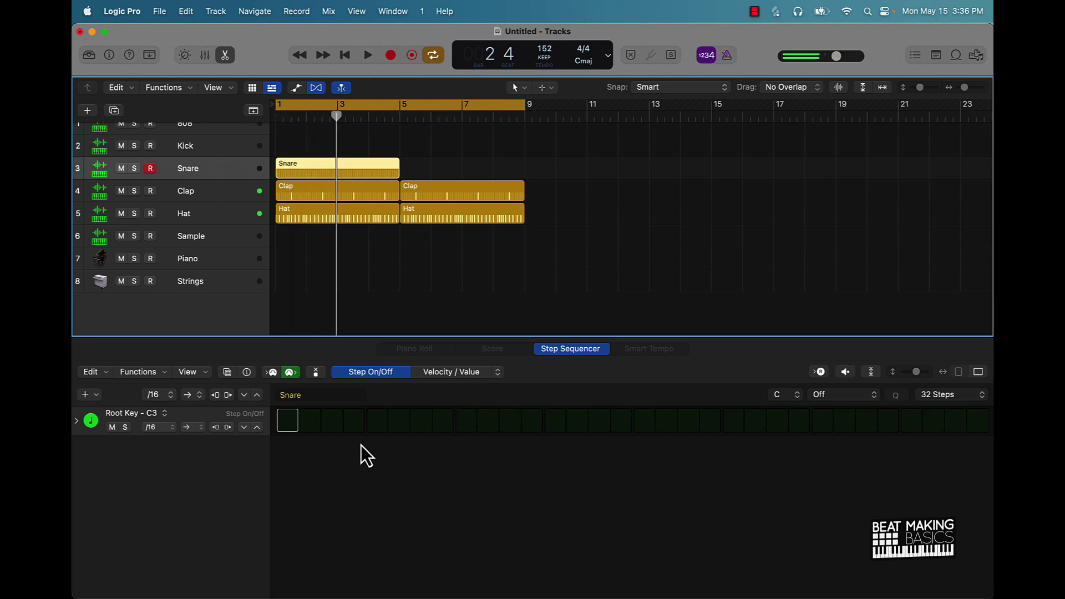
{"action": "key", "text": "space"}
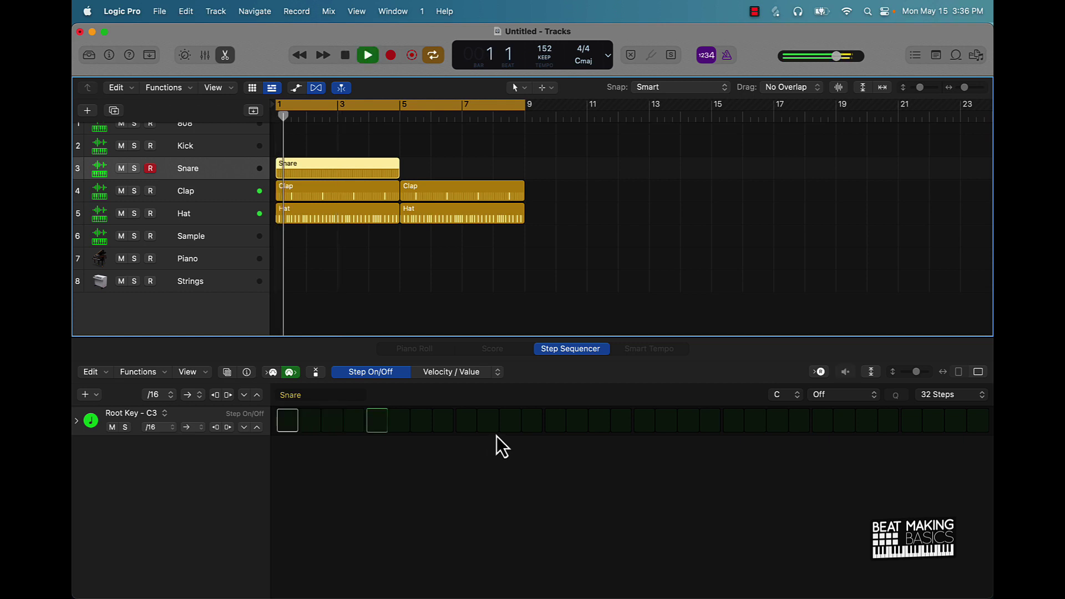
{"action": "left_click", "coordinate": [467, 423]}
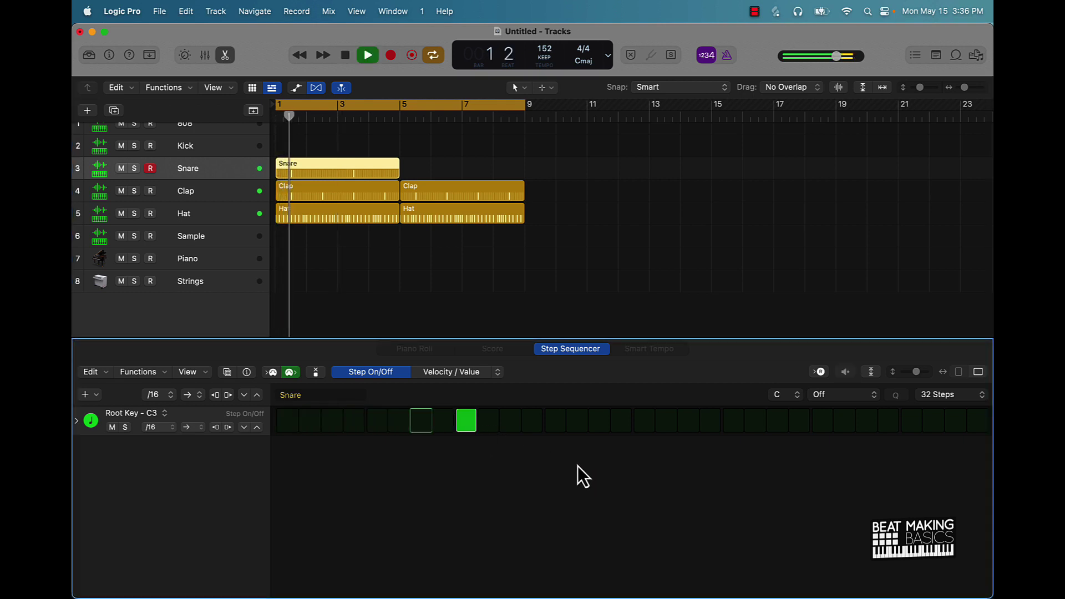
{"action": "left_click", "coordinate": [597, 424]}
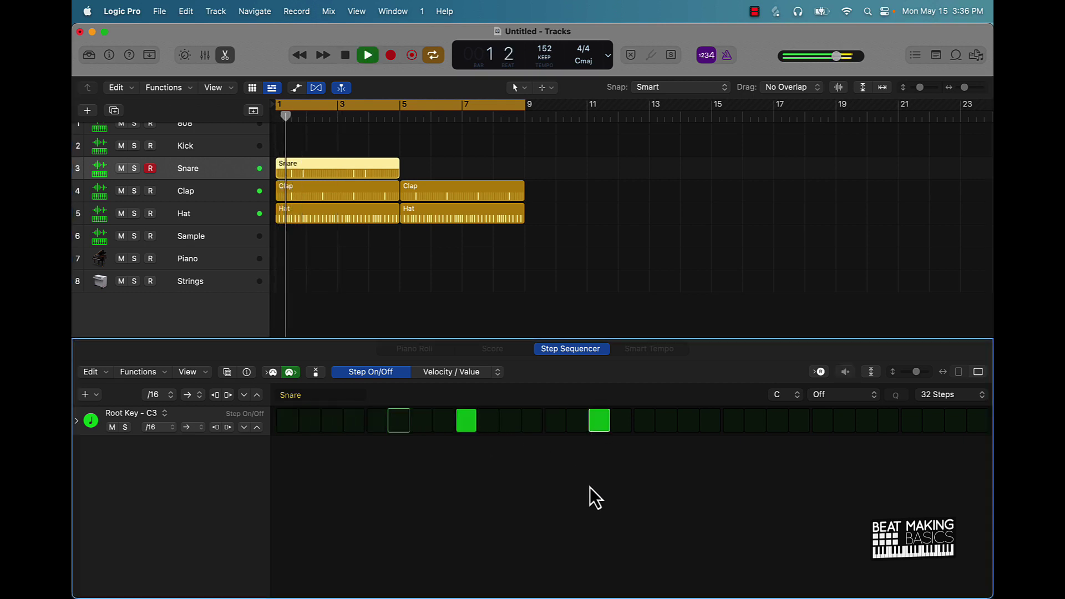
{"action": "key", "text": "space"}
- Add a third and fourth snare hit, moving the fourth one step later
{"action": "left_click", "coordinate": [689, 421]}
{"action": "key", "text": "space"}
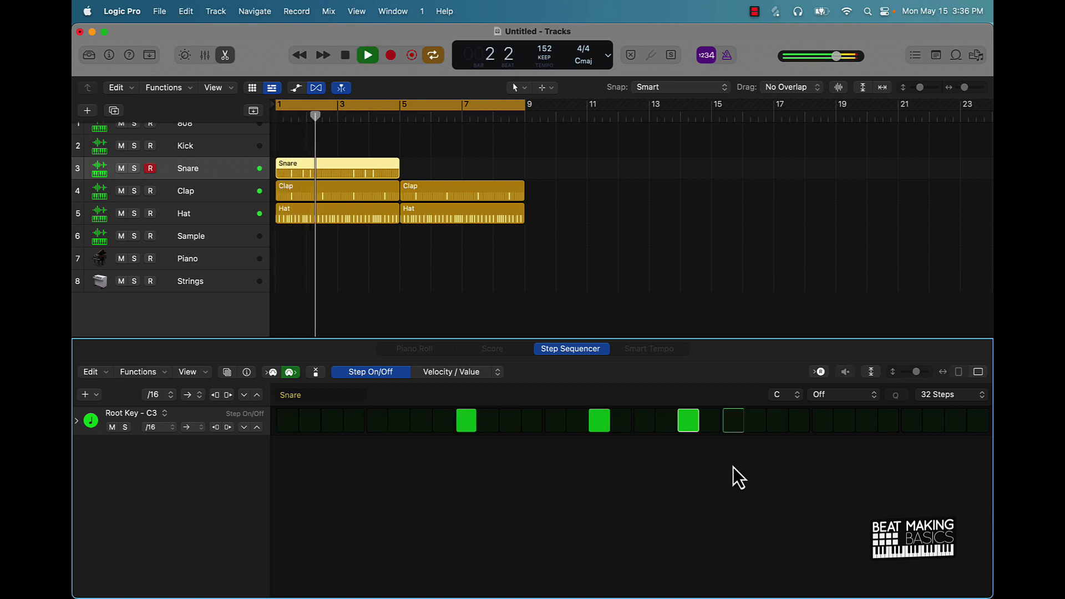
{"action": "left_click", "coordinate": [798, 422]}
{"action": "key", "text": "Return"}
{"action": "left_click", "coordinate": [804, 429]}
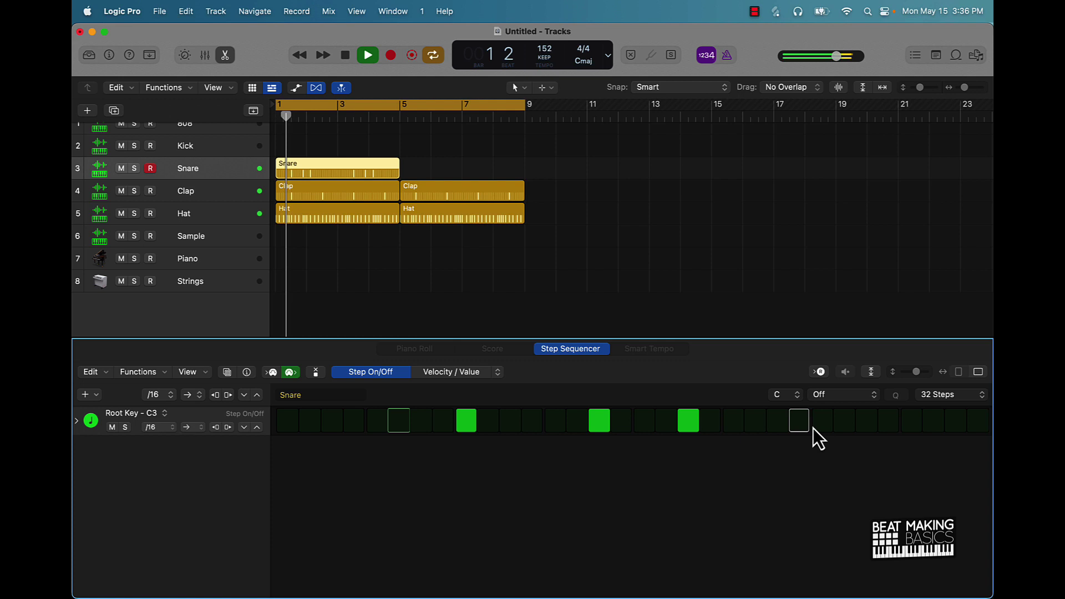
{"action": "left_click", "coordinate": [818, 425]}
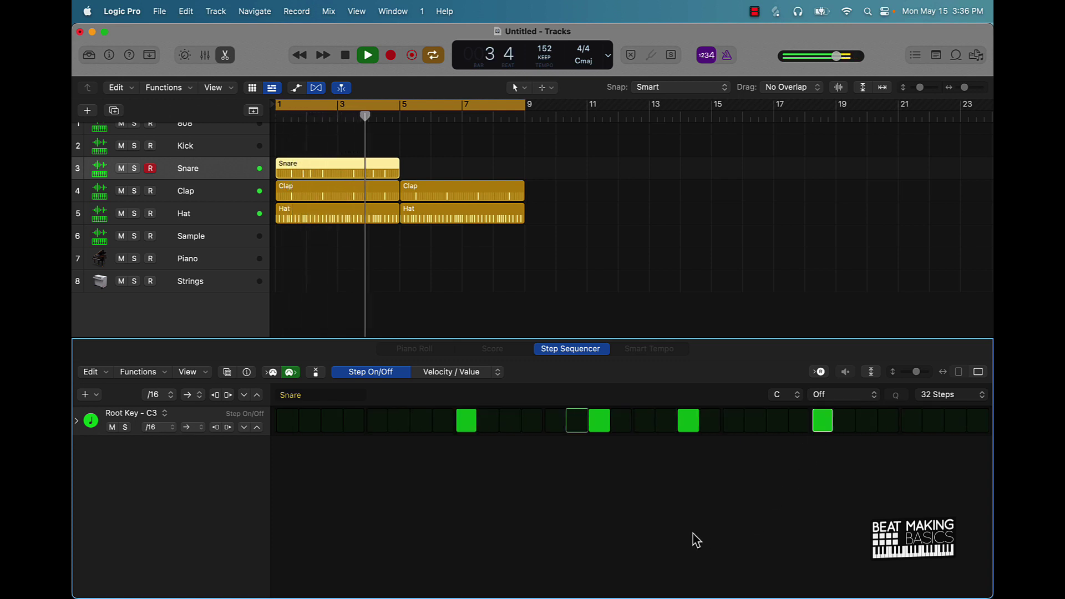
{"action": "key", "text": "space"}
{"action": "left_click", "coordinate": [458, 285]}
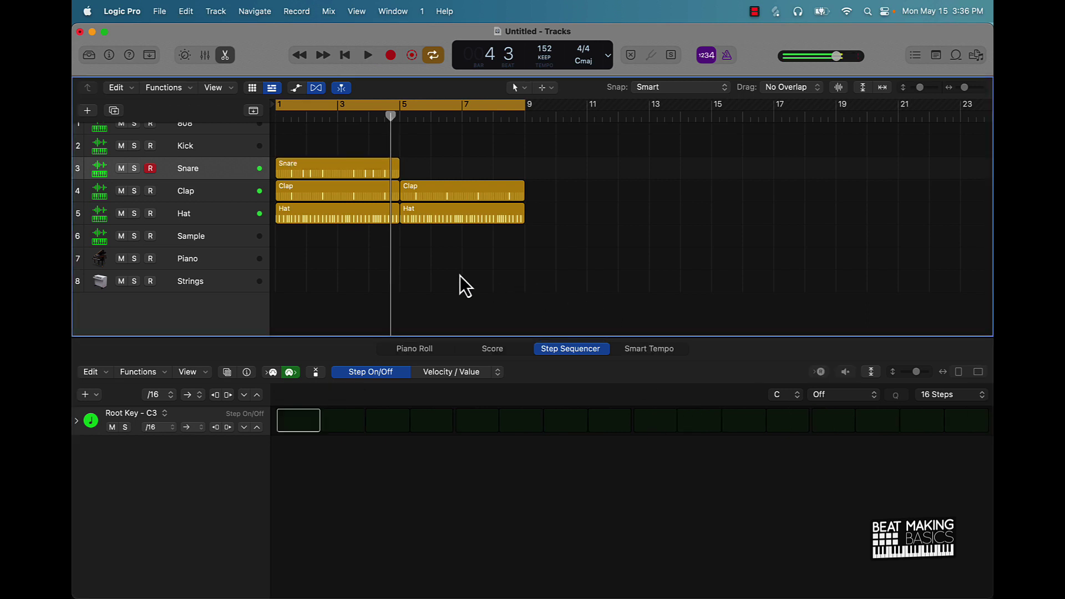
{"action": "scroll", "coordinate": [458, 283], "scroll_direction": "right", "scroll_amount": 2}
{"action": "left_click", "coordinate": [341, 174]}
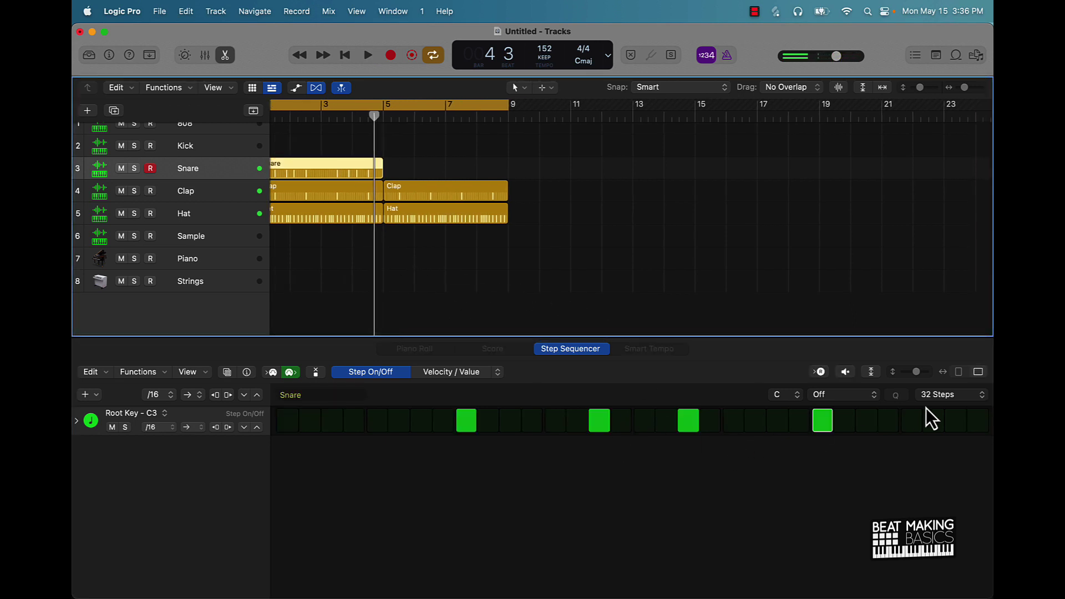
- Extend the Snare pattern to 64 steps, add a late snare hit, and audition it
{"action": "left_click", "coordinate": [948, 395]}
{"action": "left_click", "coordinate": [940, 436]}
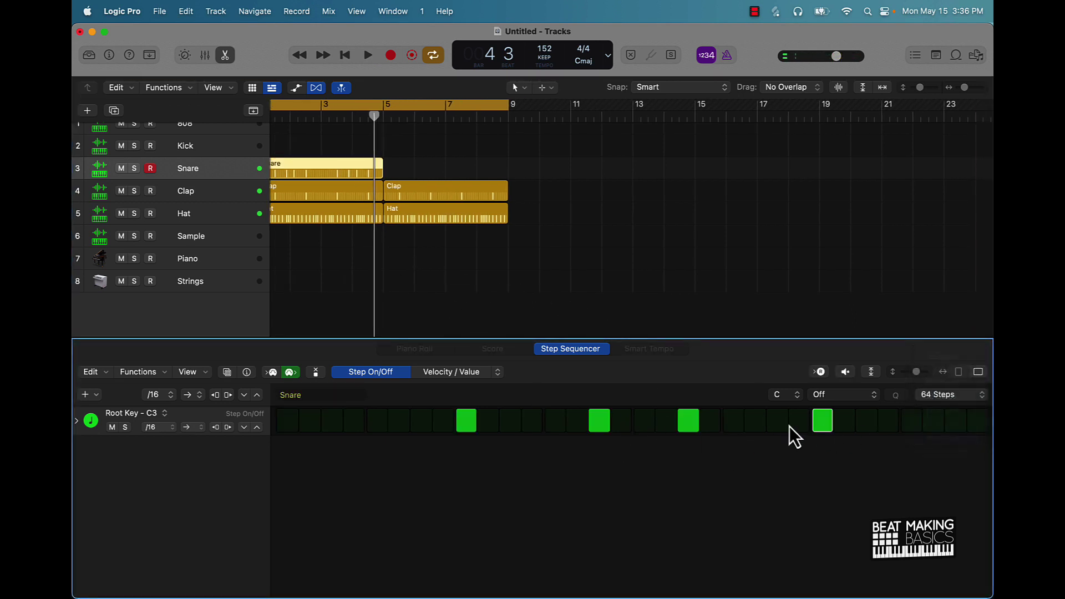
{"action": "left_click", "coordinate": [662, 397]}
{"action": "left_click", "coordinate": [954, 422]}
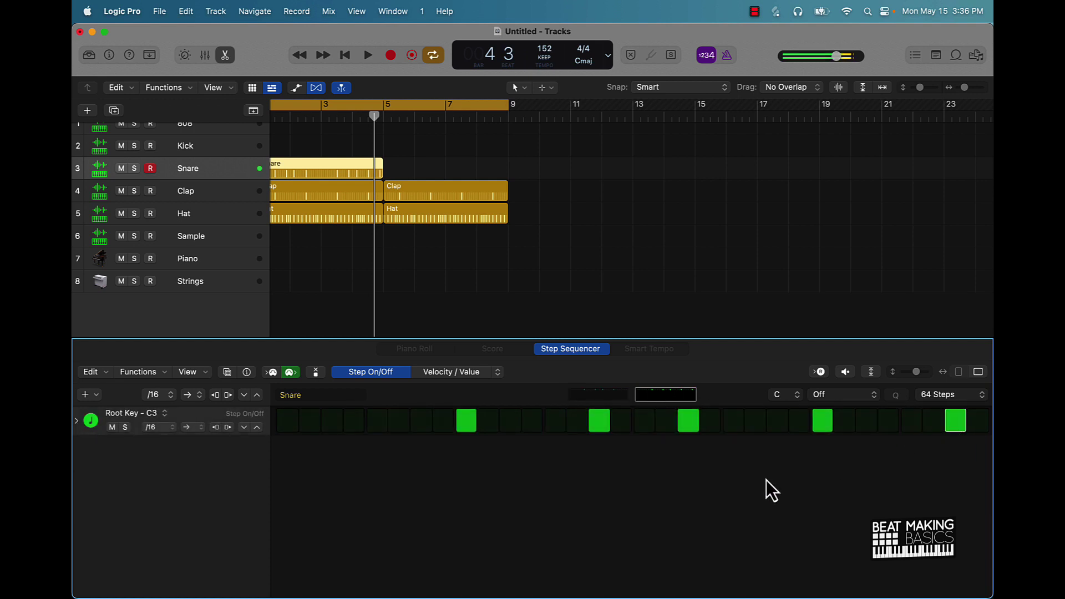
{"action": "key", "text": "space"}
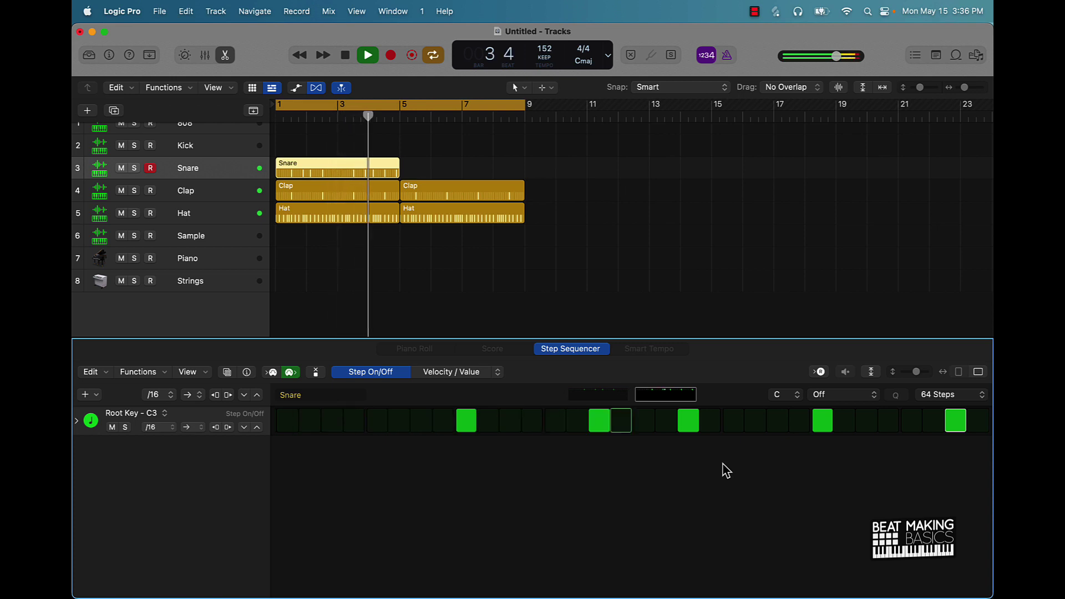
{"action": "key", "text": "space"}
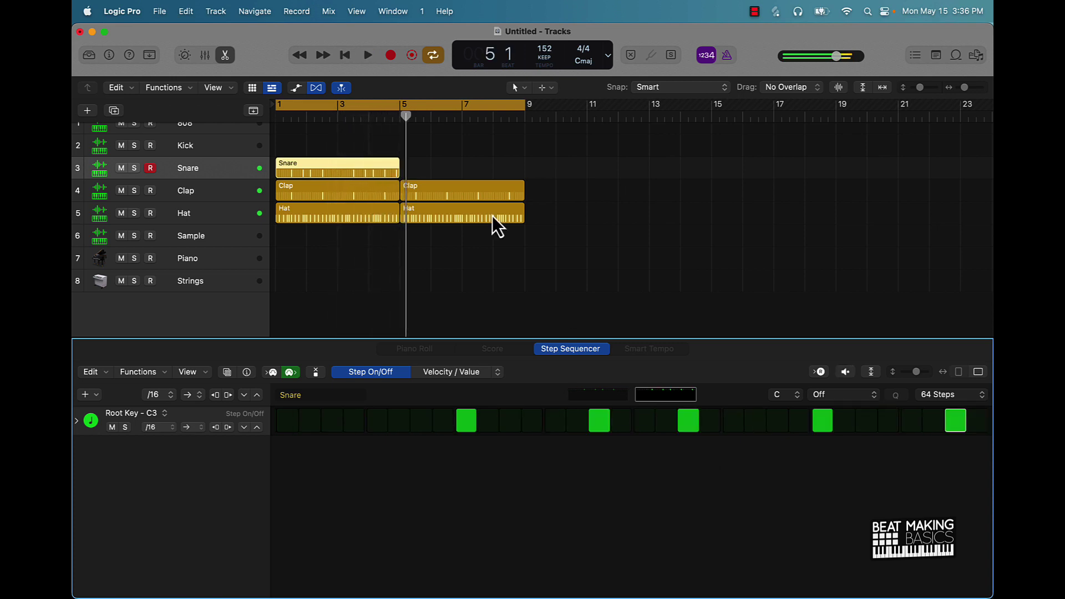
- Repeat the Snare region so a copy fills bars 5–9
{"action": "left_click", "coordinate": [467, 248]}
{"action": "left_click", "coordinate": [323, 163]}
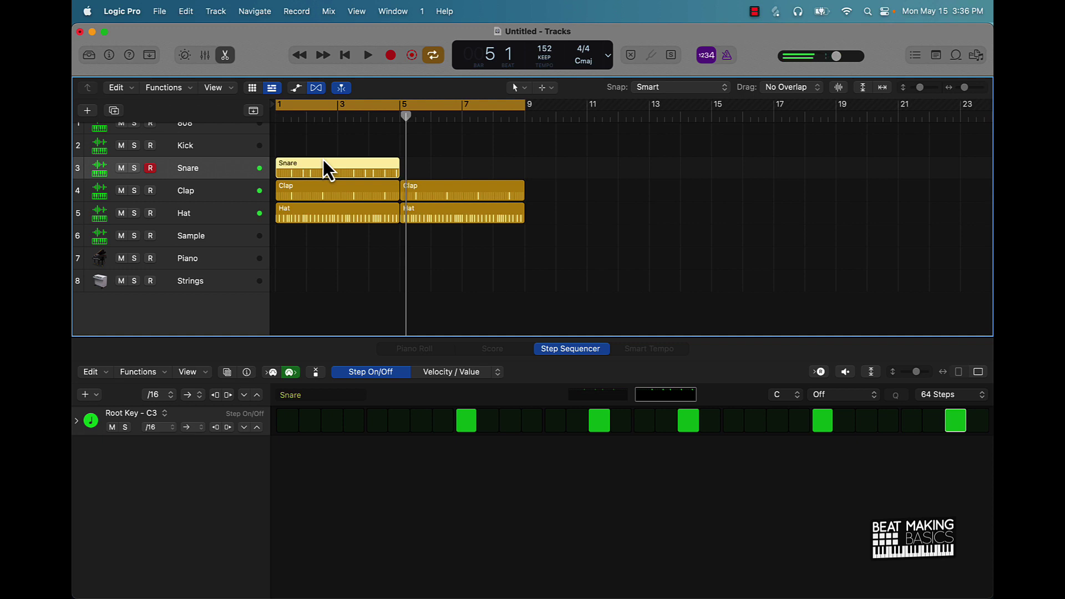
{"action": "key", "text": "super+r"}
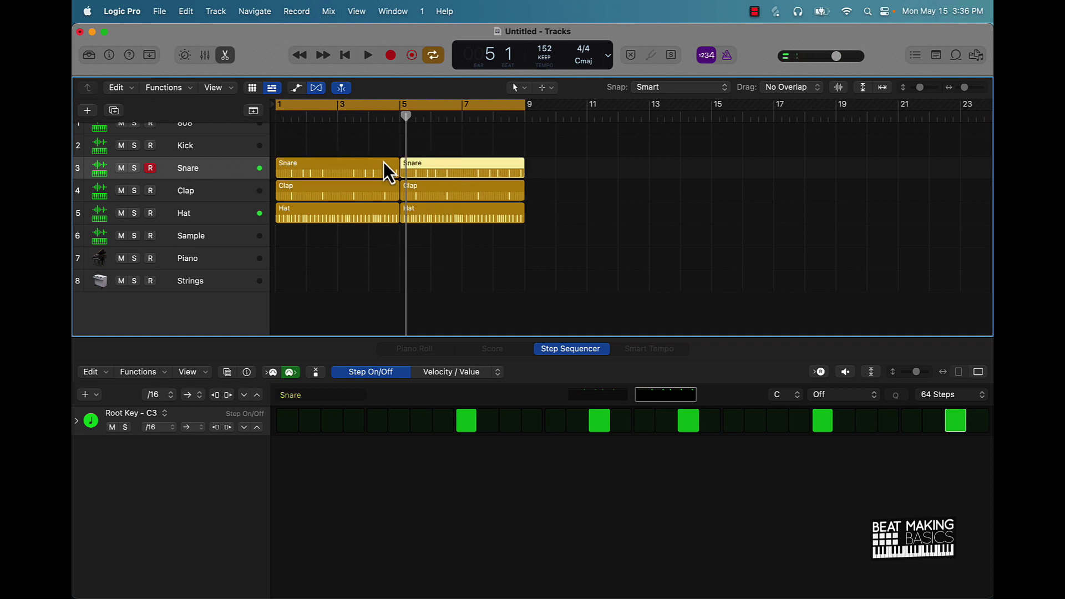
{"action": "left_click", "coordinate": [301, 155]}
- Create a 32-step Kick pattern region in bars 1–5 with its first step on
{"action": "left_click", "coordinate": [215, 153]}
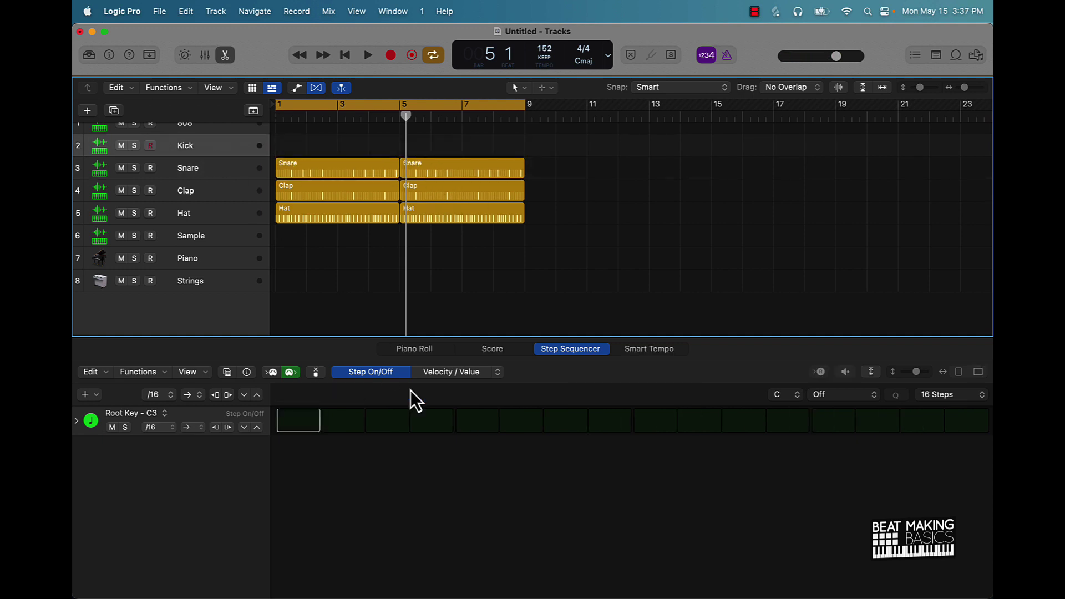
{"action": "left_click", "coordinate": [936, 397]}
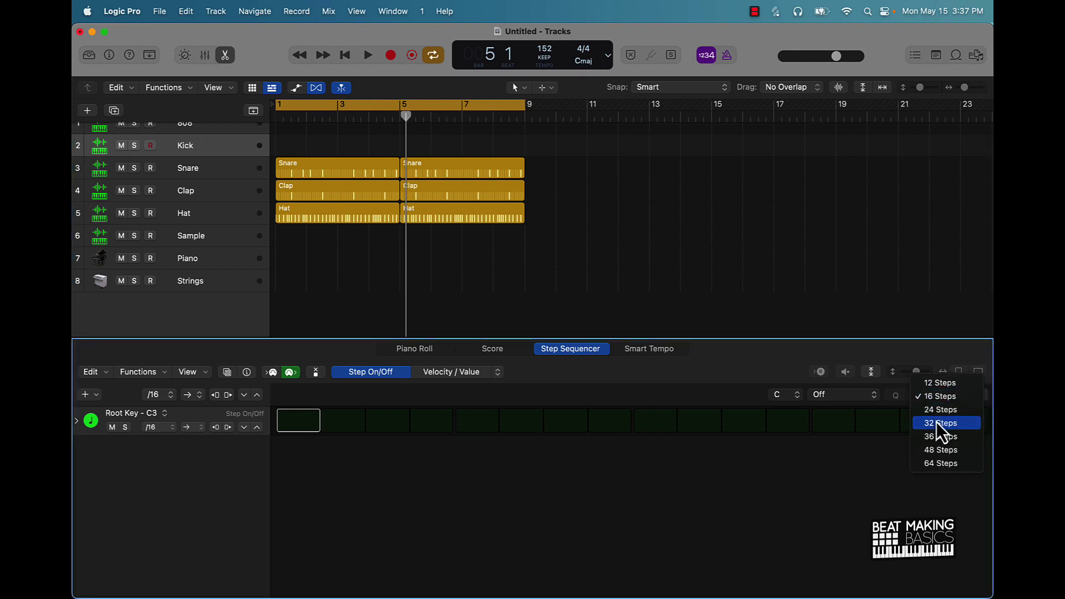
{"action": "left_click", "coordinate": [936, 423]}
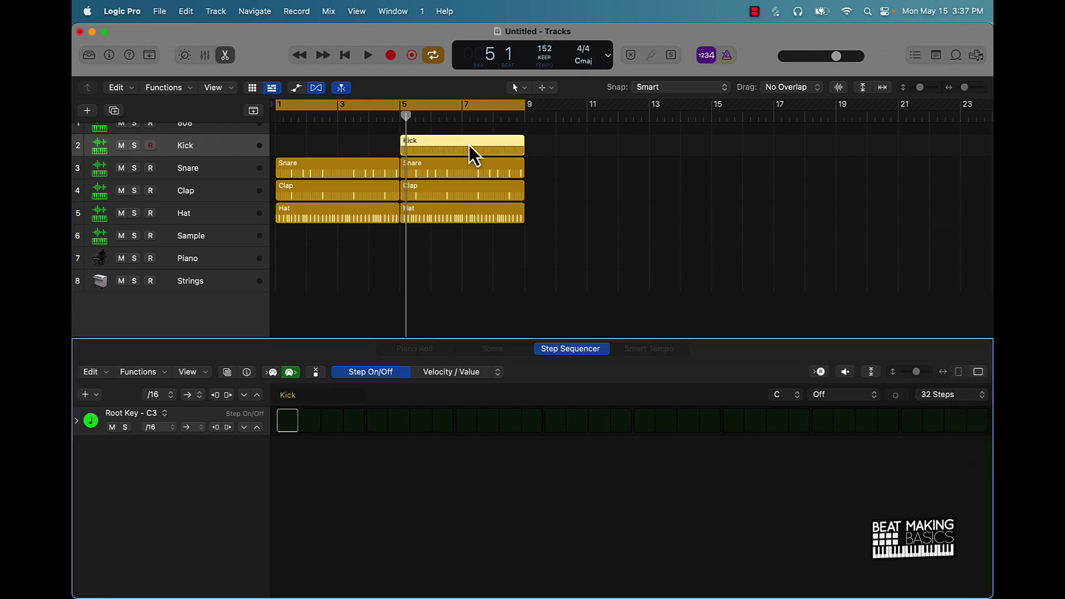
{"action": "left_click_drag", "start_coordinate": [468, 145], "coordinate": [314, 147]}
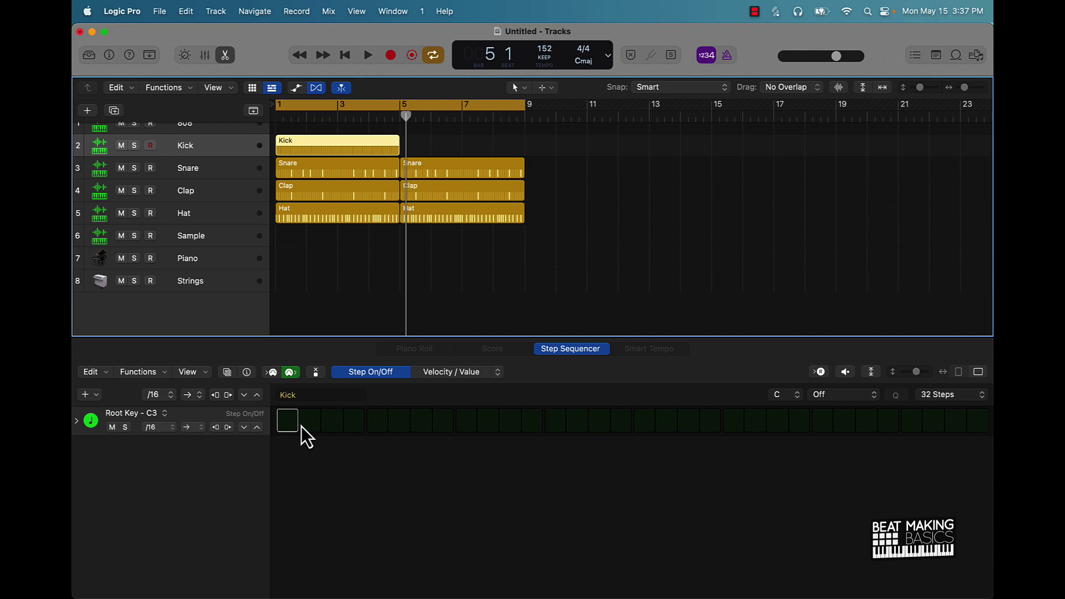
{"action": "left_click", "coordinate": [289, 424]}
- Add a Kick hit on step 21 and audition the beat
{"action": "key", "text": "space"}
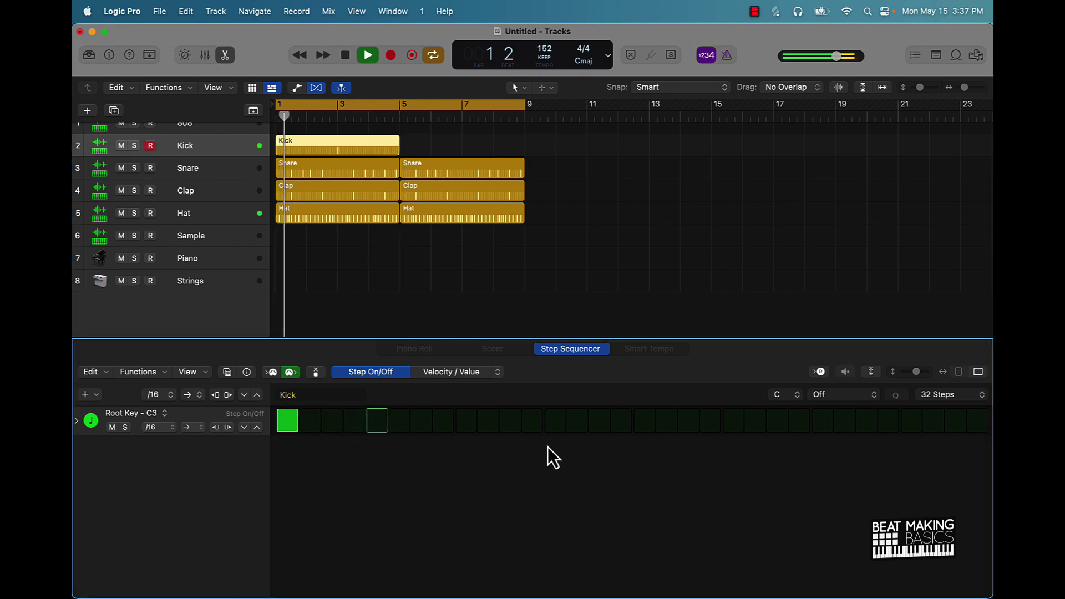
{"action": "key", "text": "space"}
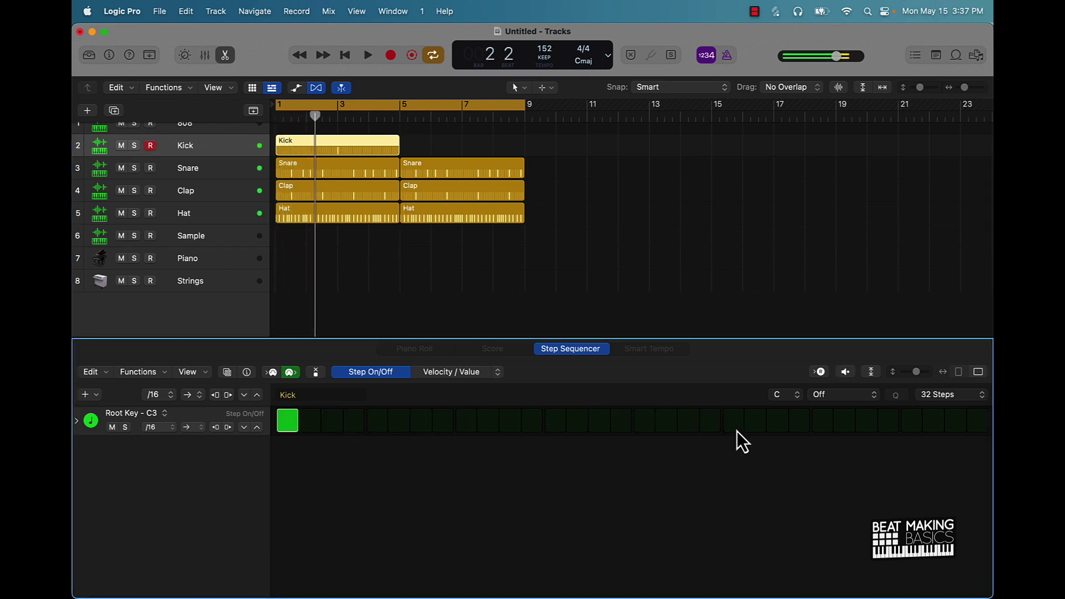
{"action": "left_click", "coordinate": [736, 431]}
{"action": "key", "text": "space"}
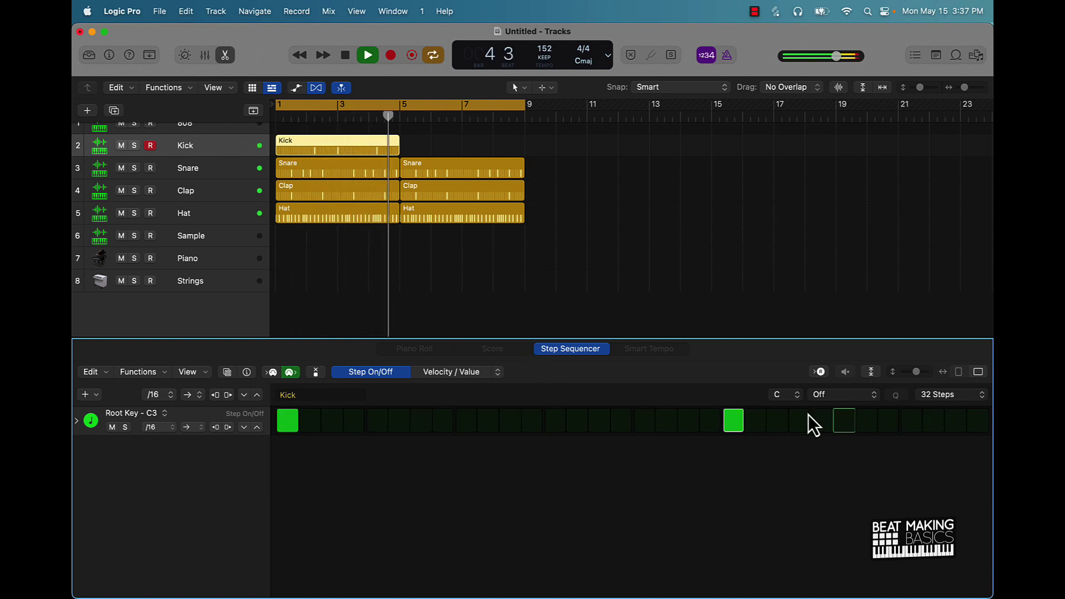
{"action": "key", "text": "space"}
- Extend the Kick pattern to 64 steps, view its second page, and play from bar 1
{"action": "left_click", "coordinate": [952, 395]}
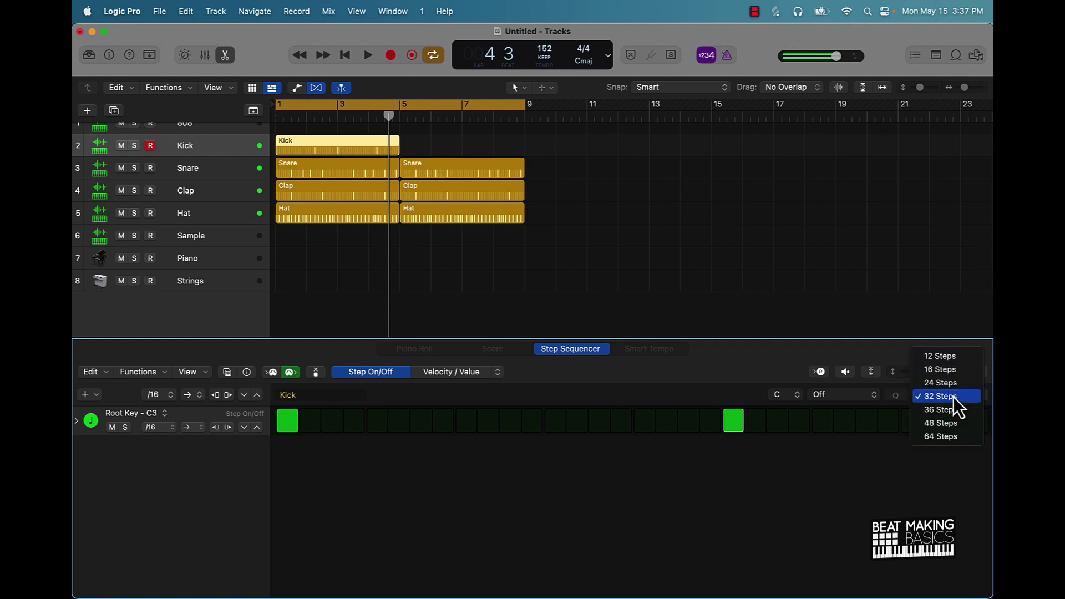
{"action": "left_click", "coordinate": [943, 436]}
{"action": "left_click", "coordinate": [645, 396]}
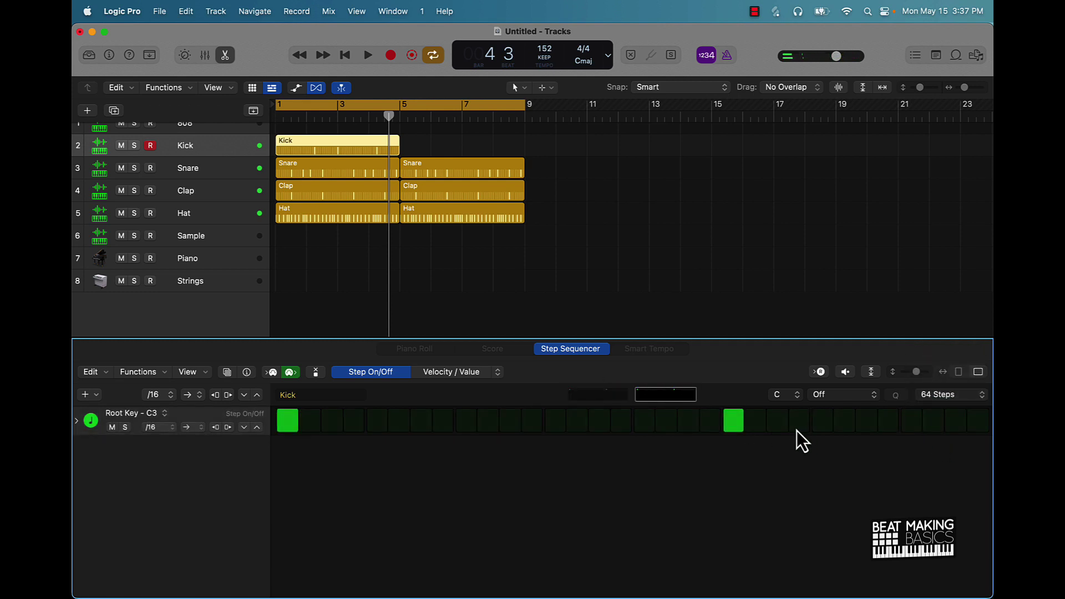
{"action": "key", "text": "space"}
- Repeat the Kick region from bars 1–5 into bars 5–9
{"action": "left_click", "coordinate": [420, 266]}
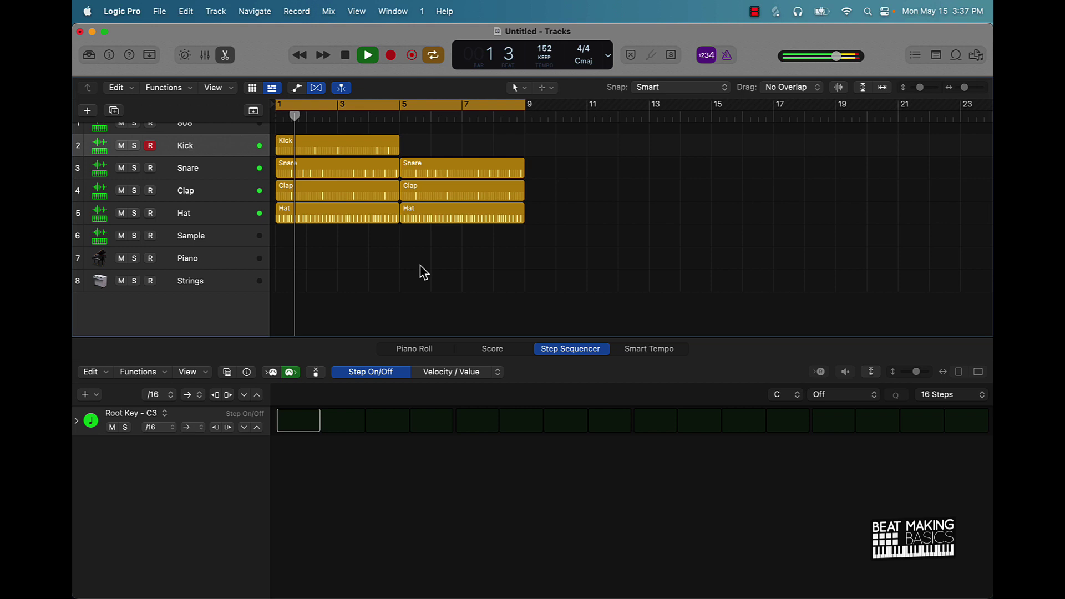
{"action": "left_click", "coordinate": [362, 148]}
{"action": "key", "text": "super+r"}
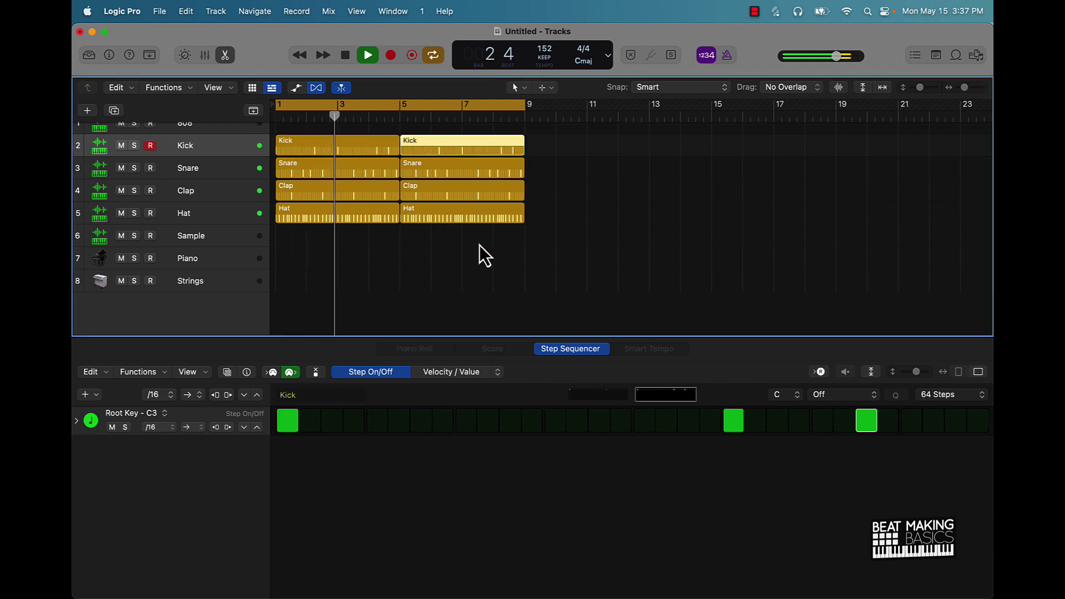
{"action": "left_click", "coordinate": [478, 245]}
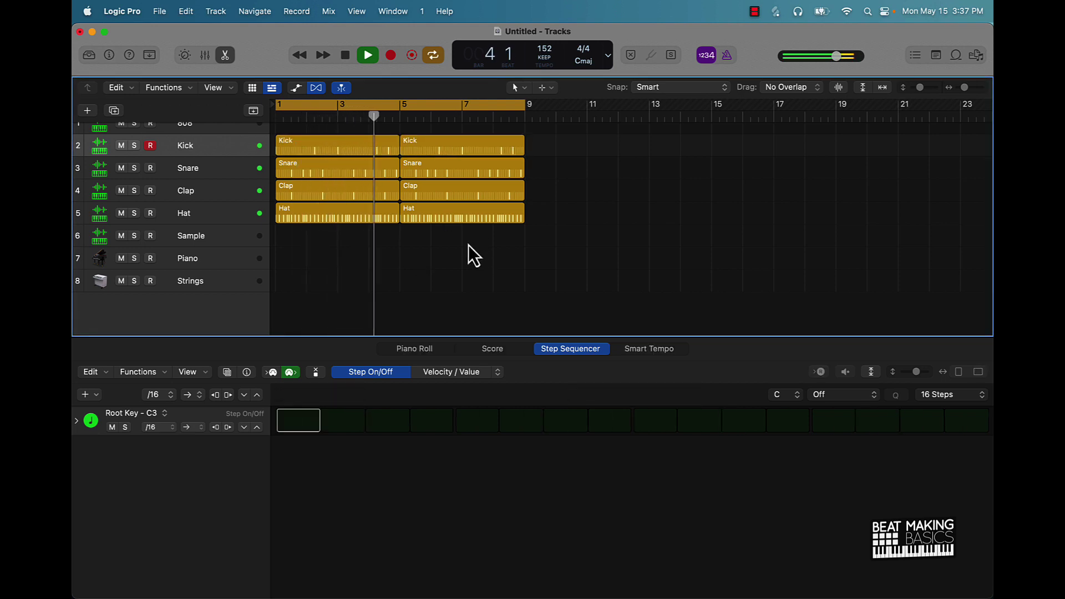
- Remove a Kick hit from the second region and audition it from bar 5
{"action": "left_click", "coordinate": [441, 146]}
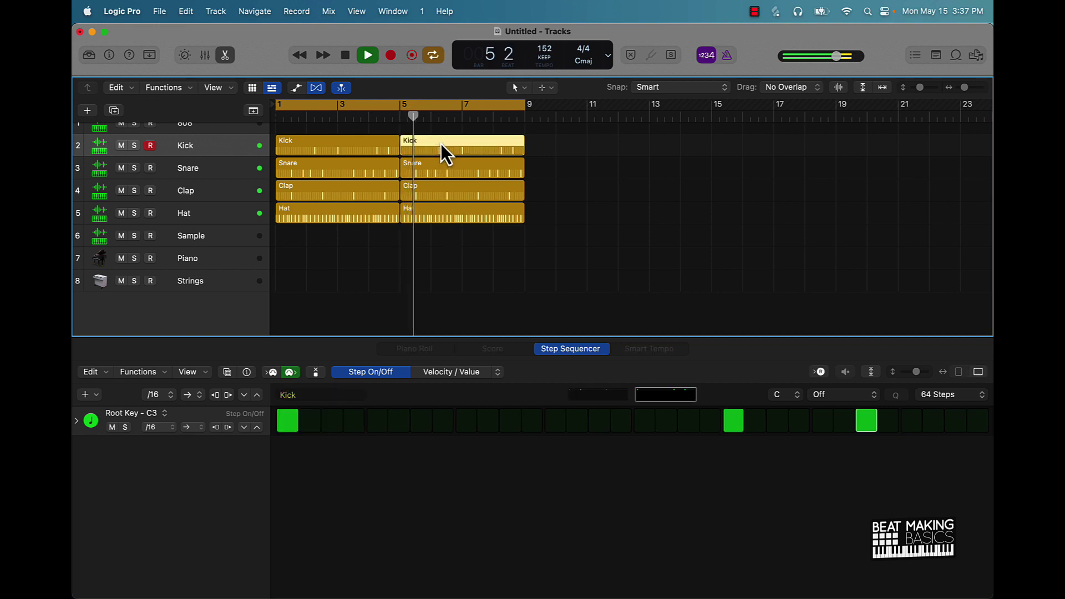
{"action": "key", "text": "space"}
{"action": "left_click", "coordinate": [605, 396]}
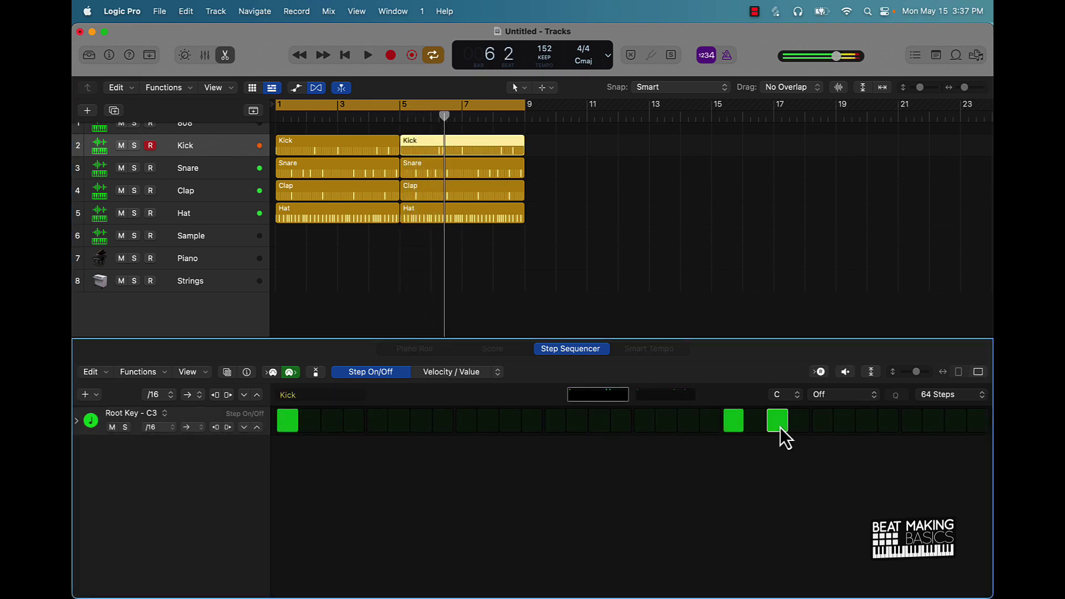
{"action": "left_click", "coordinate": [401, 115]}
{"action": "key", "text": "space"}
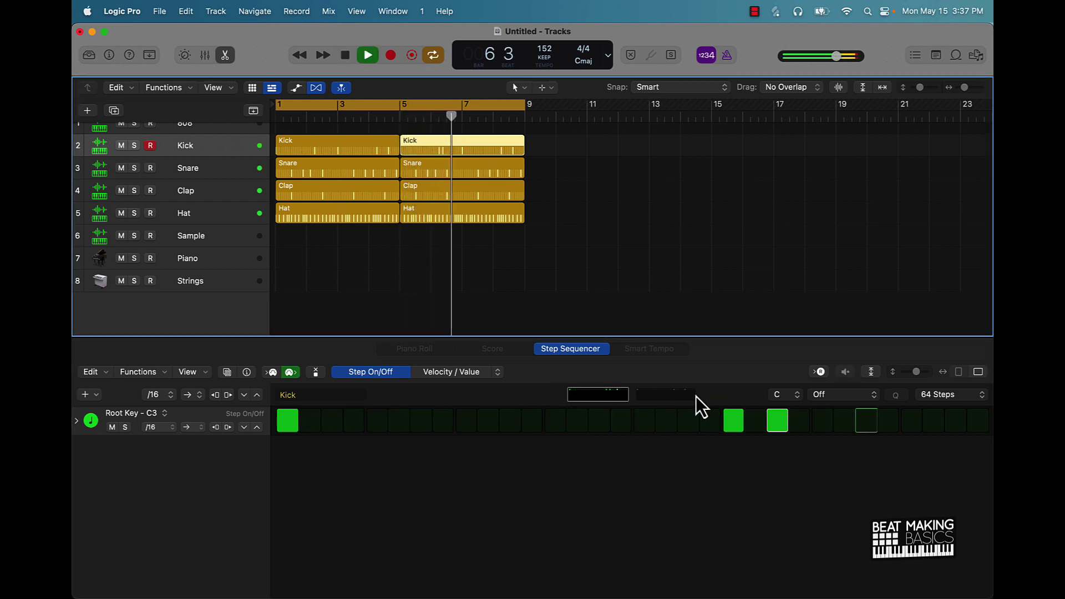
{"action": "key", "text": "space"}
- Try a Kick hit near the second pattern's end, audition from bar 5, then remove it
{"action": "scroll", "coordinate": [555, 219], "scroll_direction": "right", "scroll_amount": 3}
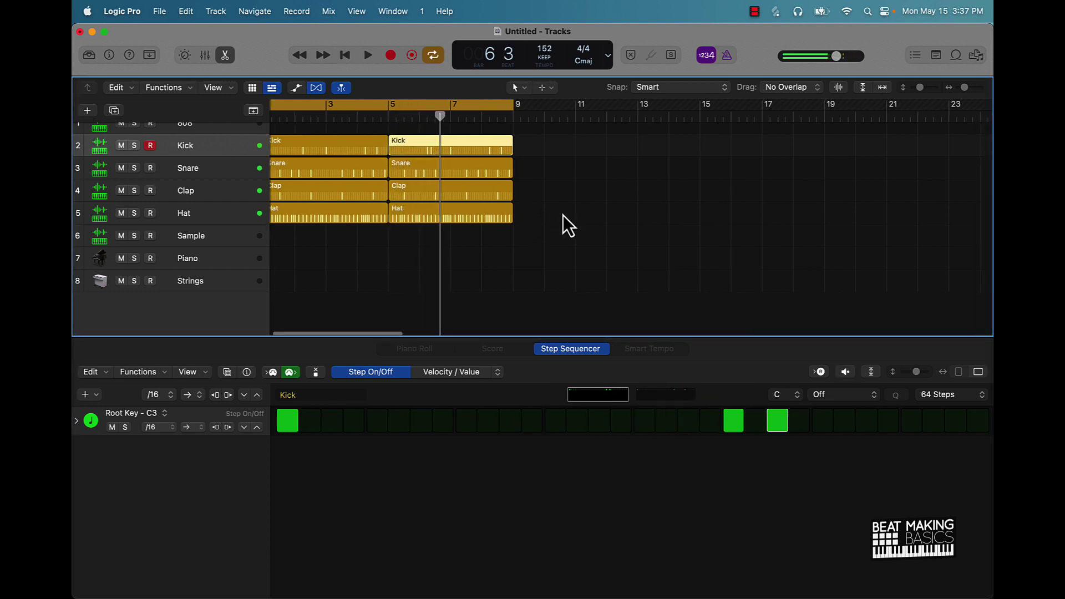
{"action": "left_click", "coordinate": [954, 424]}
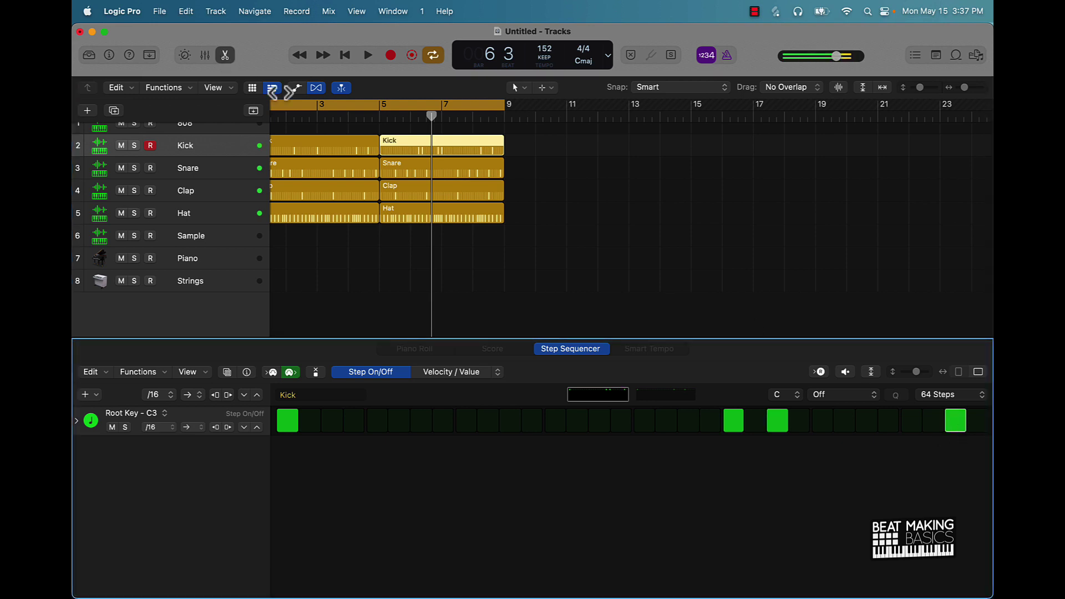
{"action": "left_click", "coordinate": [380, 117]}
{"action": "scroll", "coordinate": [380, 121], "scroll_direction": "left", "scroll_amount": 3}
{"action": "key", "text": "space"}
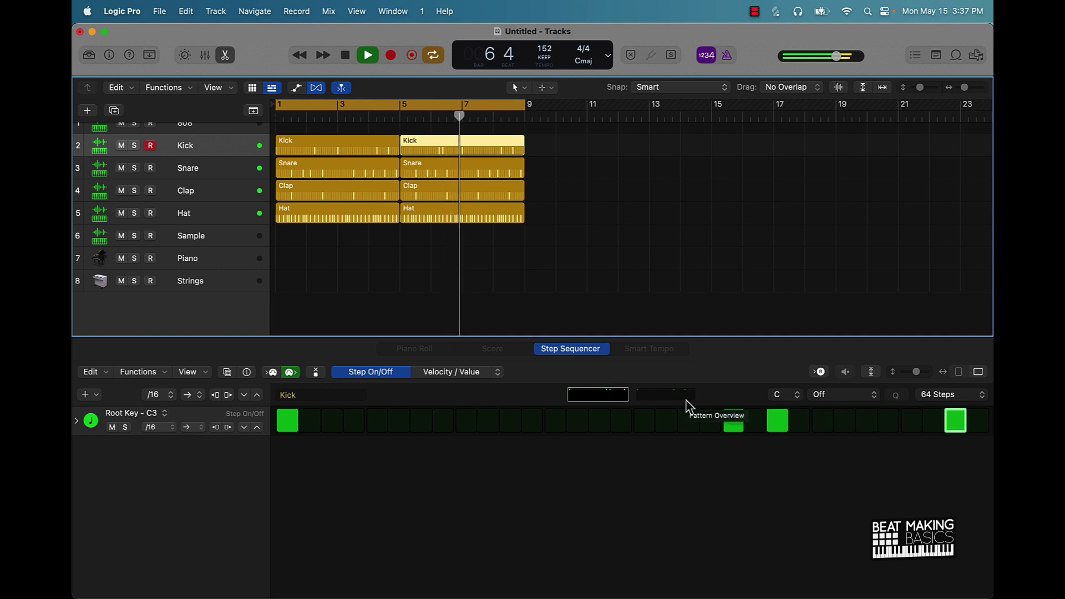
{"action": "key", "text": "space"}
{"action": "left_click", "coordinate": [955, 422]}
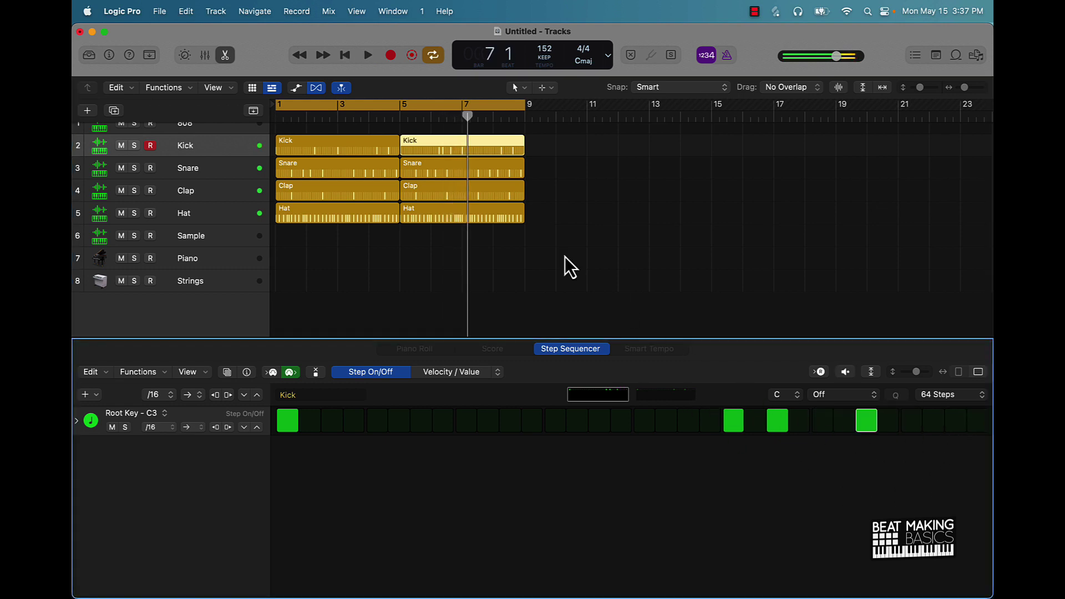
{"action": "left_click", "coordinate": [404, 119]}
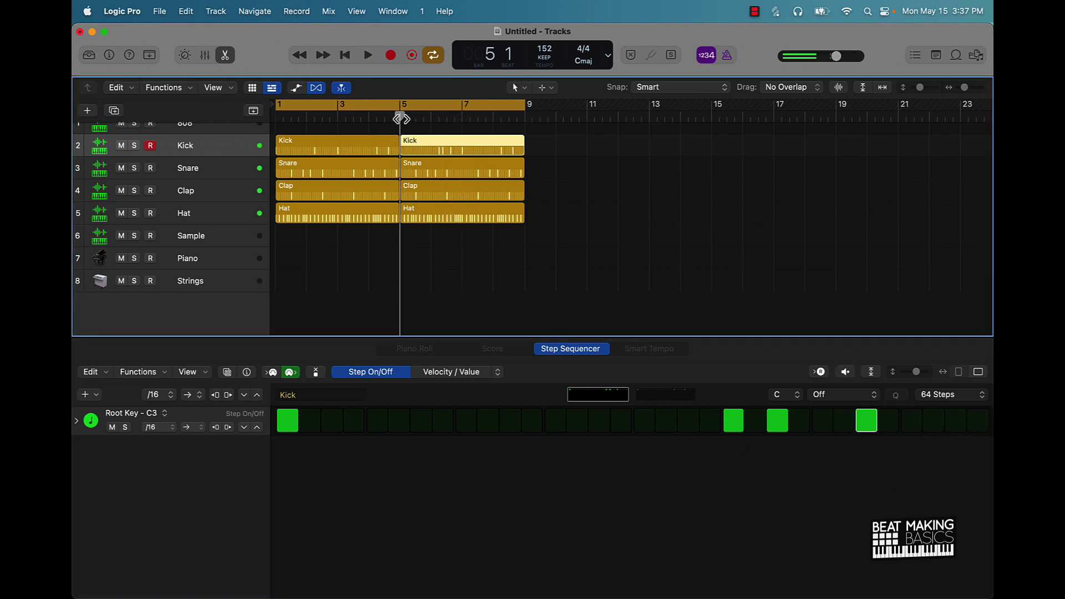
{"action": "key", "text": "space"}
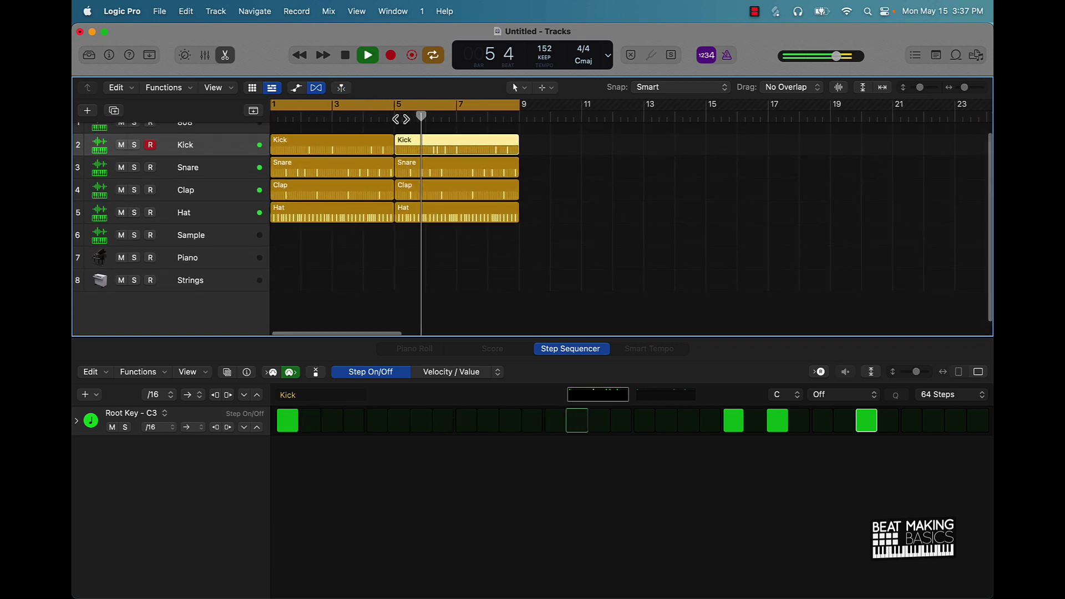
{"action": "scroll", "coordinate": [609, 222], "scroll_direction": "down", "scroll_amount": 1}
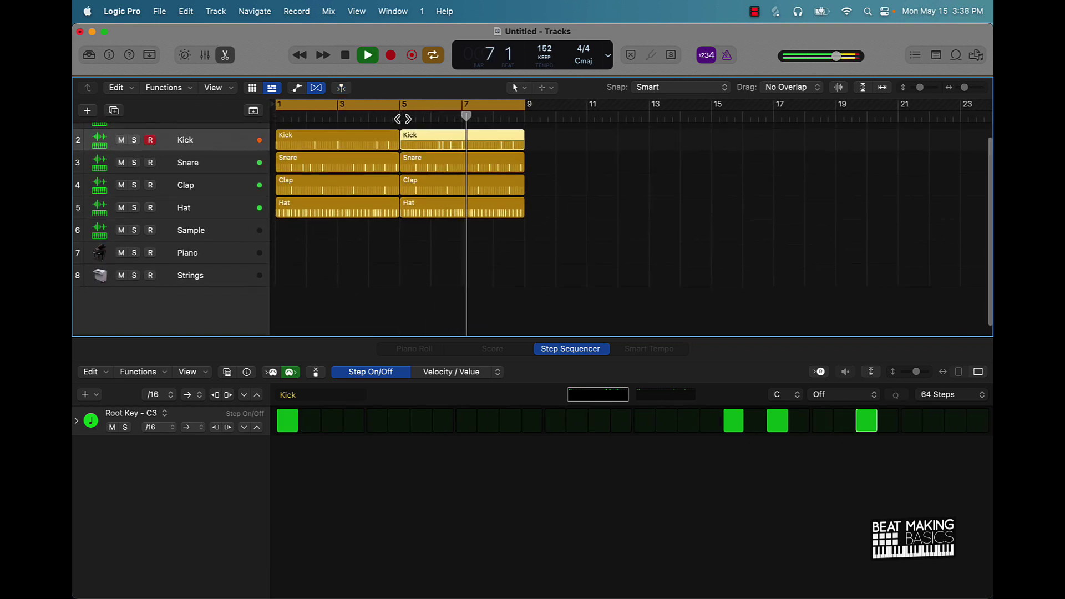
{"action": "key", "text": "space"}
- View the second page of the Kick pattern and play from bar 5
{"action": "left_click", "coordinate": [656, 395]}
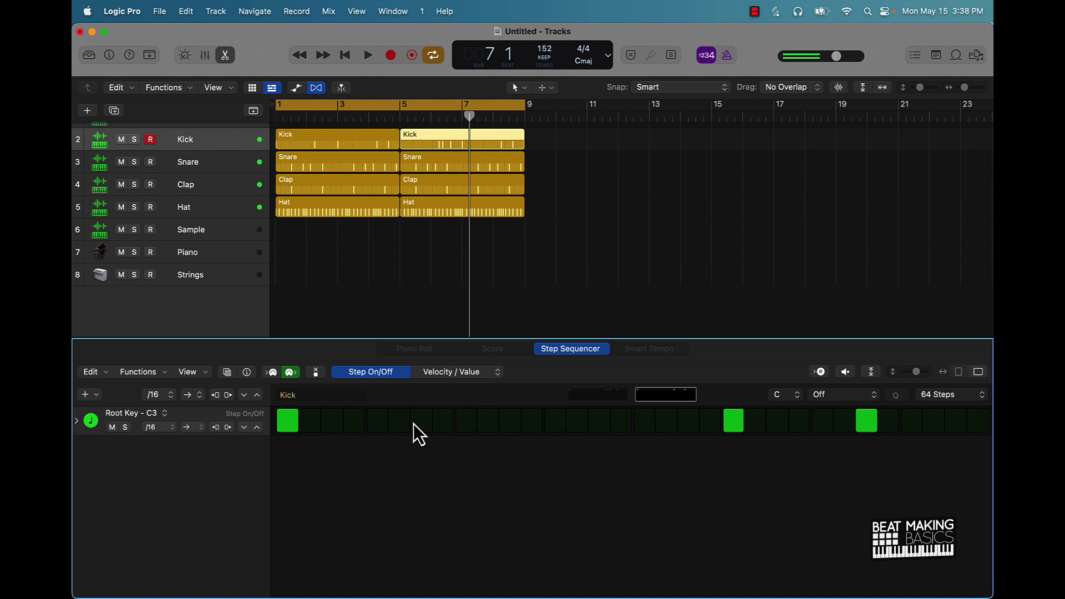
{"action": "scroll", "coordinate": [403, 127], "scroll_direction": "up", "scroll_amount": 1}
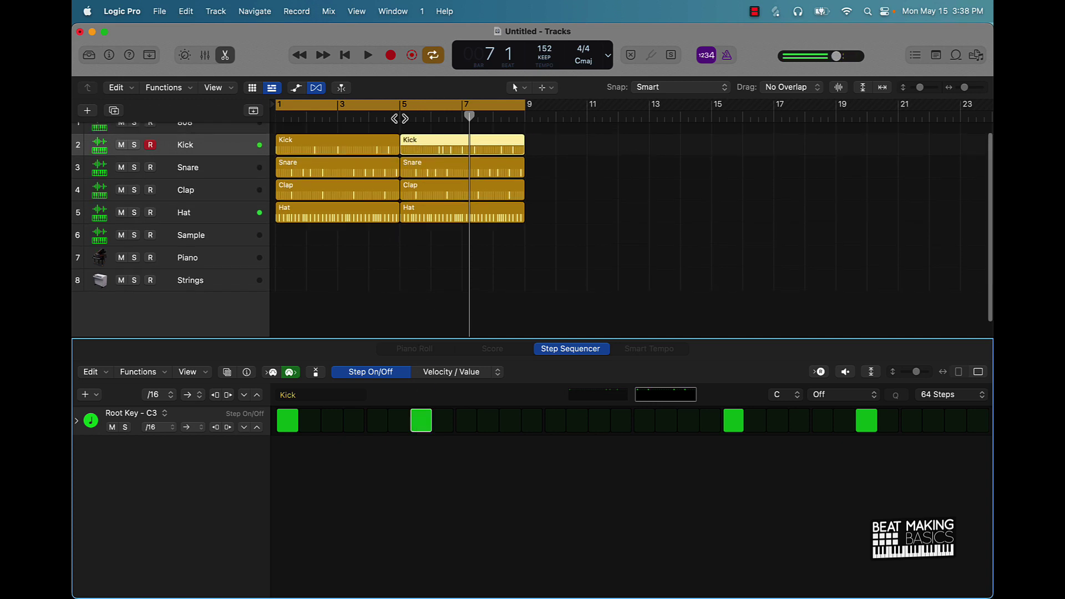
{"action": "left_click", "coordinate": [399, 115]}
{"action": "key", "text": "space"}
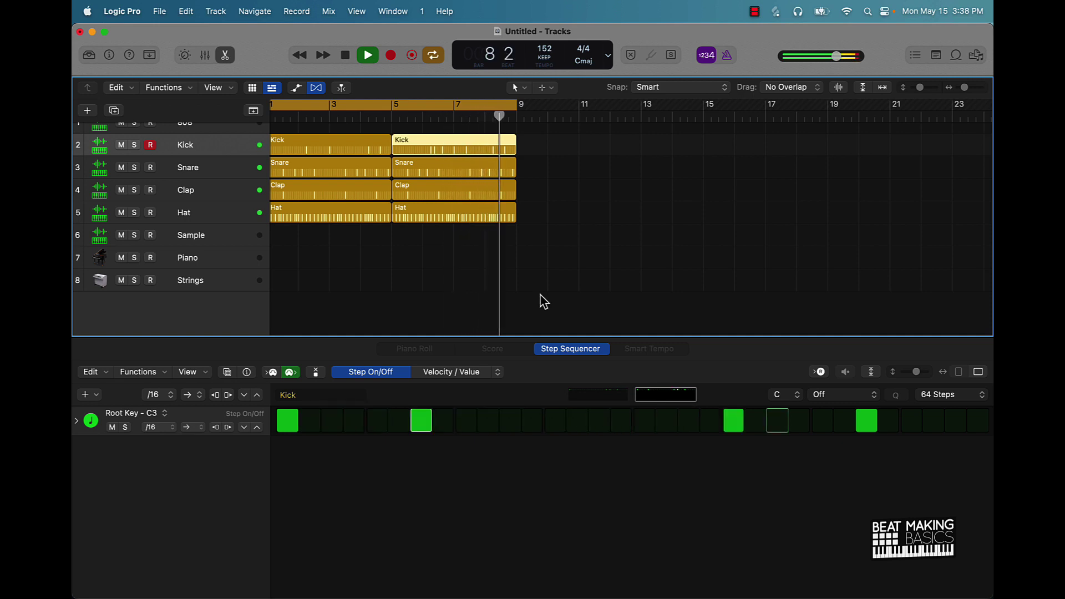
- Make the 808 track active, give it an empty 32-step pattern in bars 1–5, then select the Kick regions
{"action": "key", "text": "space"}
{"action": "left_click", "coordinate": [508, 253]}
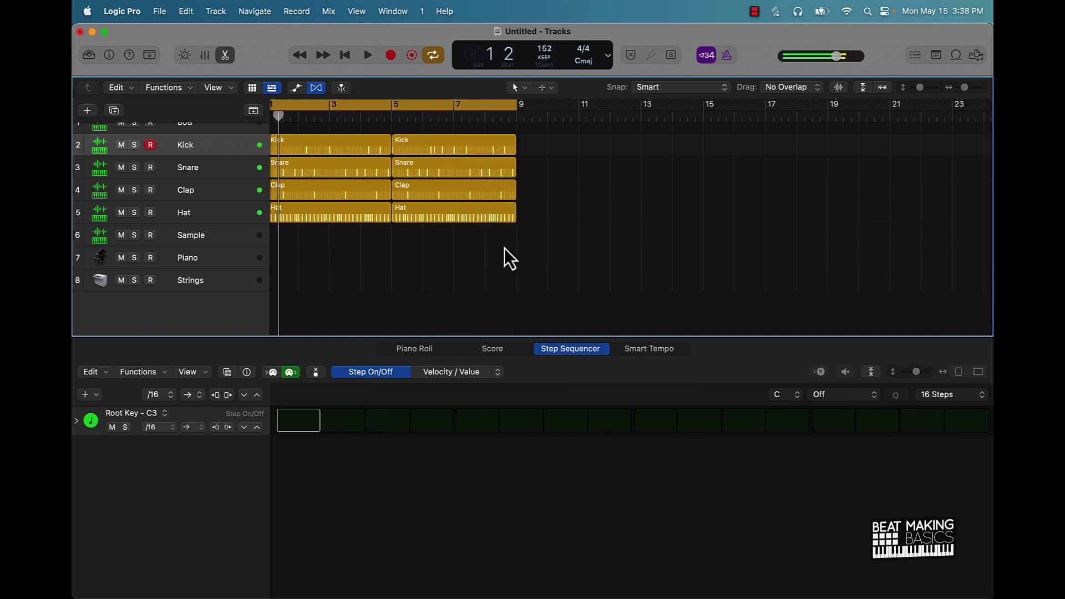
{"action": "scroll", "coordinate": [322, 217], "scroll_direction": "up", "scroll_amount": 2}
{"action": "scroll", "coordinate": [445, 202], "scroll_direction": "left", "scroll_amount": 2}
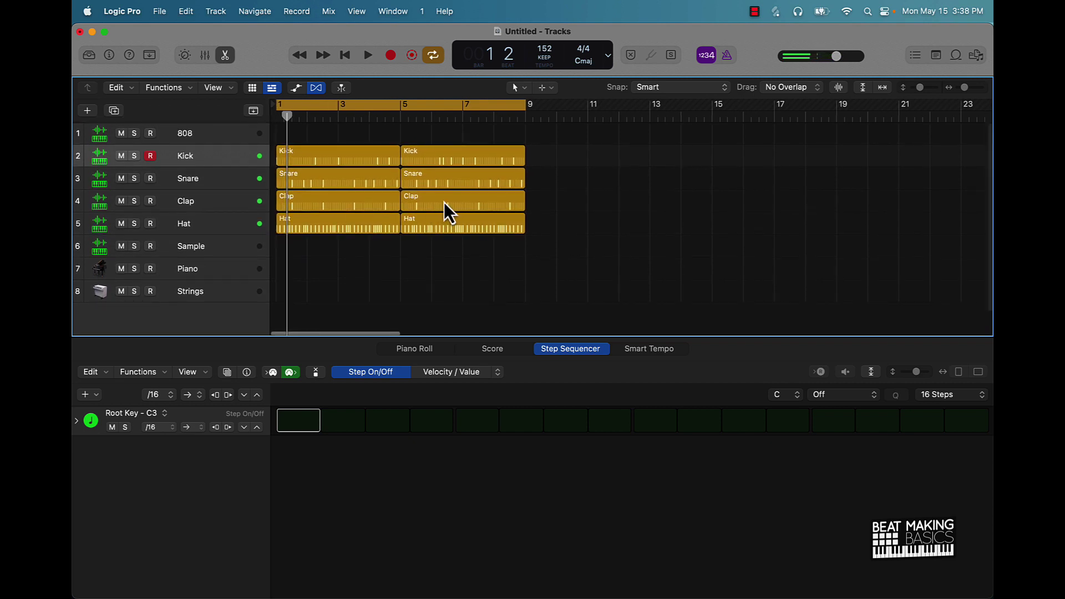
{"action": "left_click", "coordinate": [207, 132]}
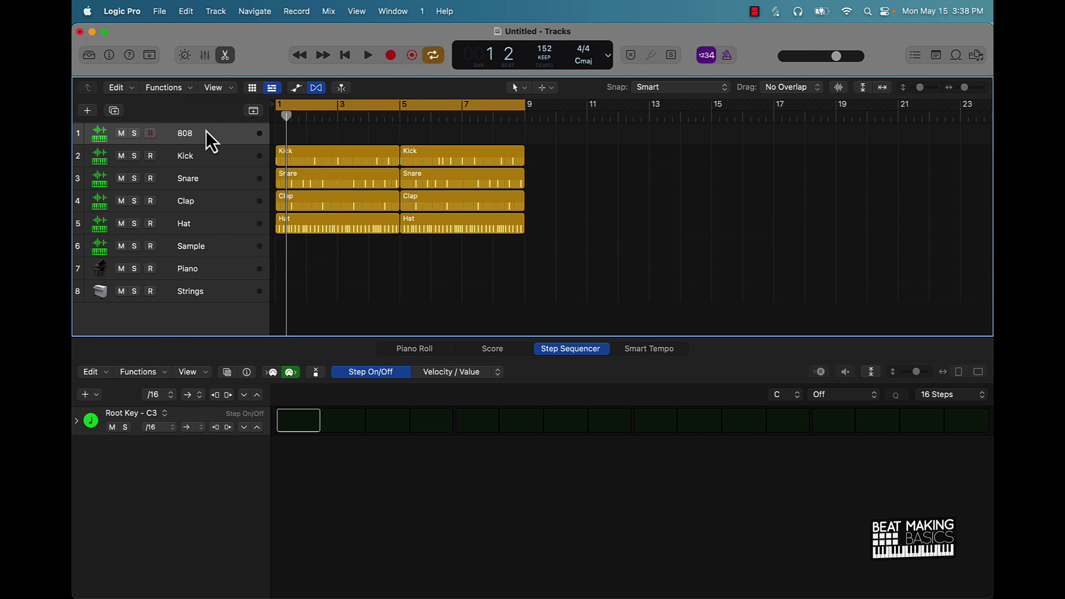
{"action": "left_click", "coordinate": [934, 396]}
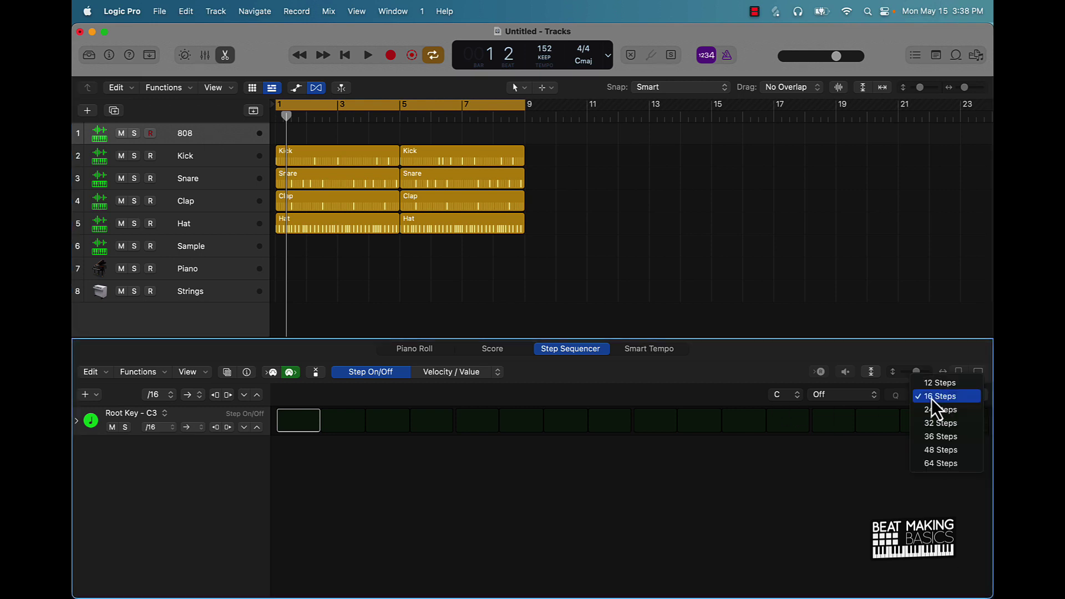
{"action": "left_click", "coordinate": [945, 424]}
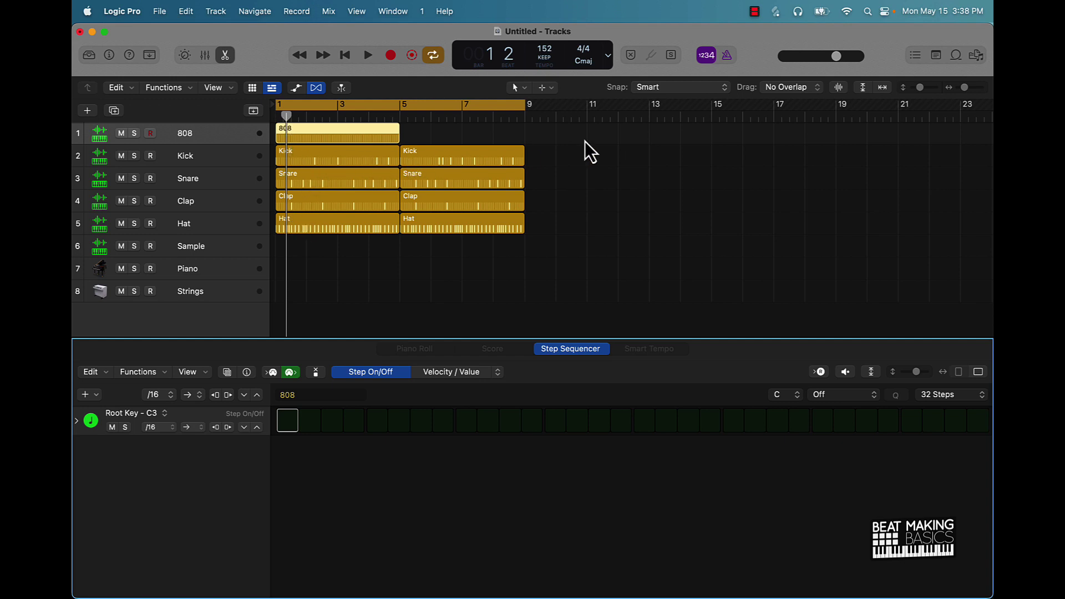
{"action": "left_click", "coordinate": [364, 156]}
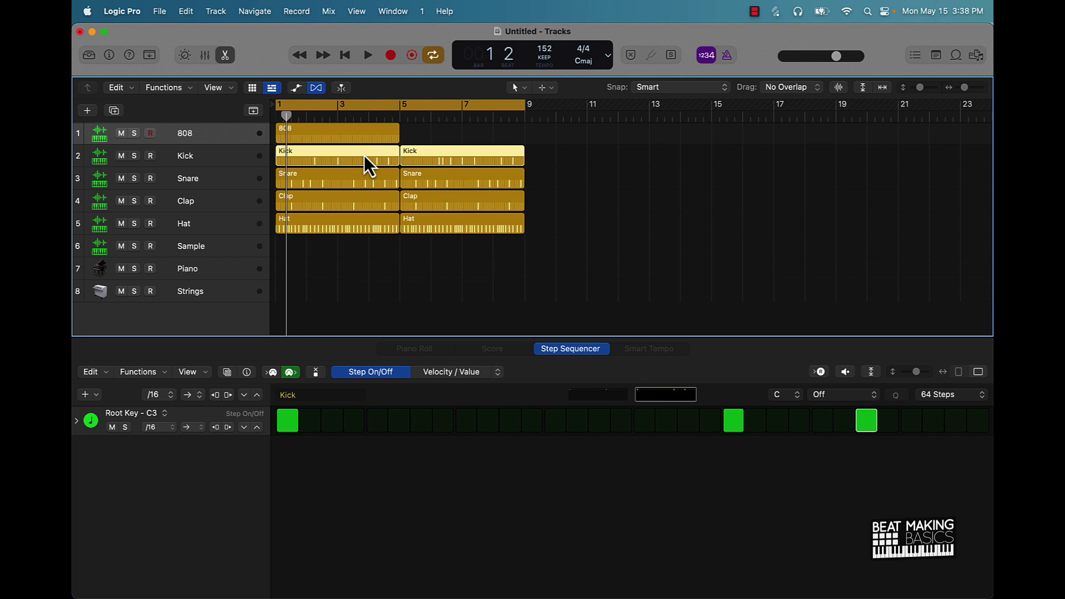
- Option-drag both Kick regions up onto the 808 track and play the beat back
{"action": "left_click_drag", "start_coordinate": [363, 156], "coordinate": [363, 134]}
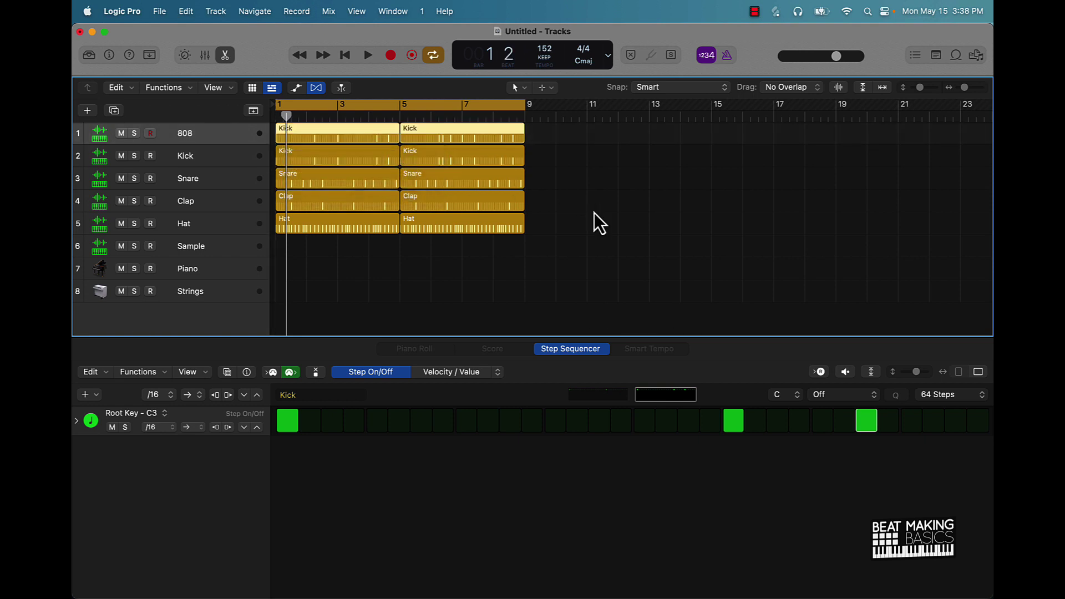
{"action": "key", "text": "space"}
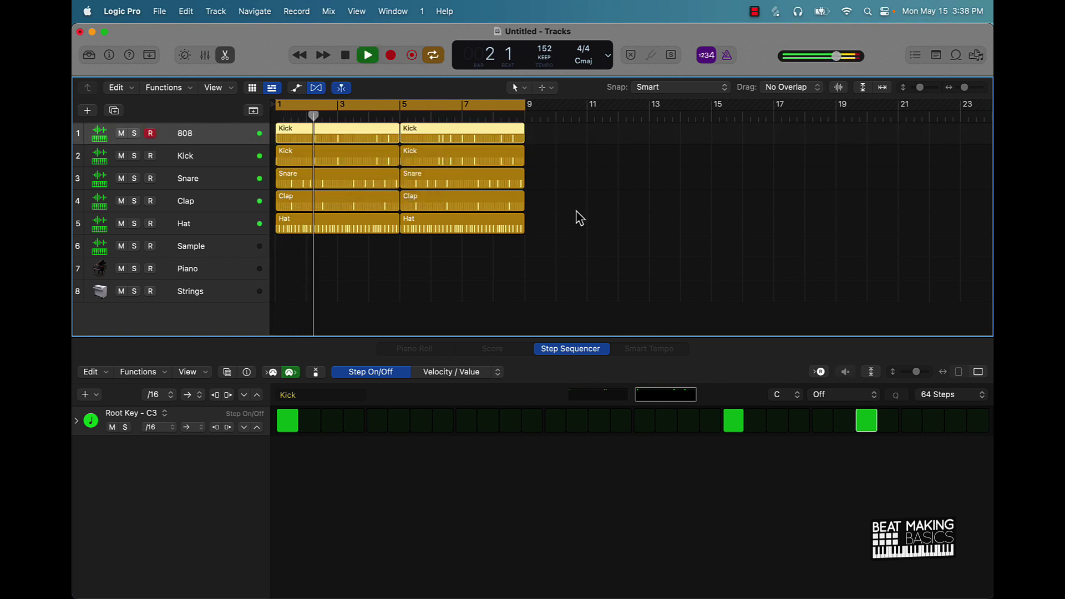
{"action": "key", "text": "space"}
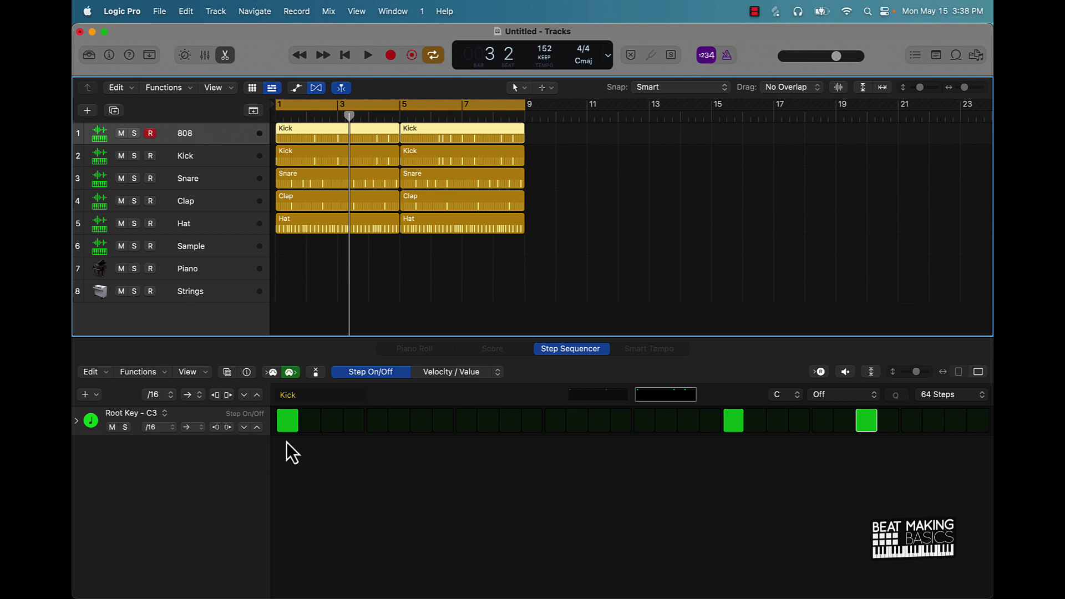
- Tie the 808 pattern's steps into long notes on both pages (steps 1–16, 1–14, later steps) and audition
{"action": "left_click", "coordinate": [77, 422]}
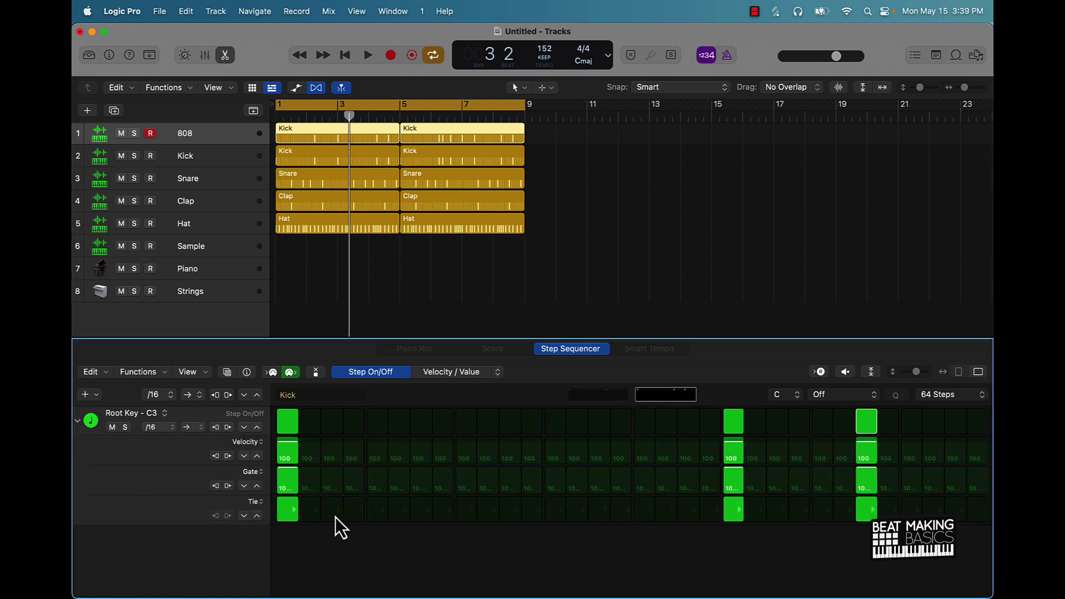
{"action": "left_click", "coordinate": [606, 389]}
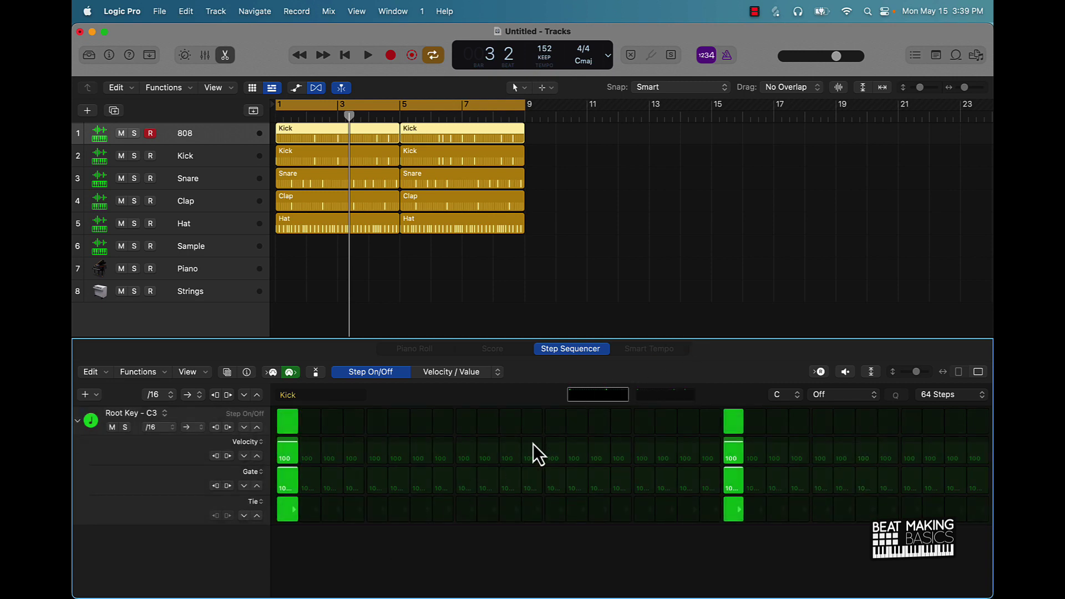
{"action": "left_click_drag", "start_coordinate": [303, 513], "coordinate": [605, 505]}
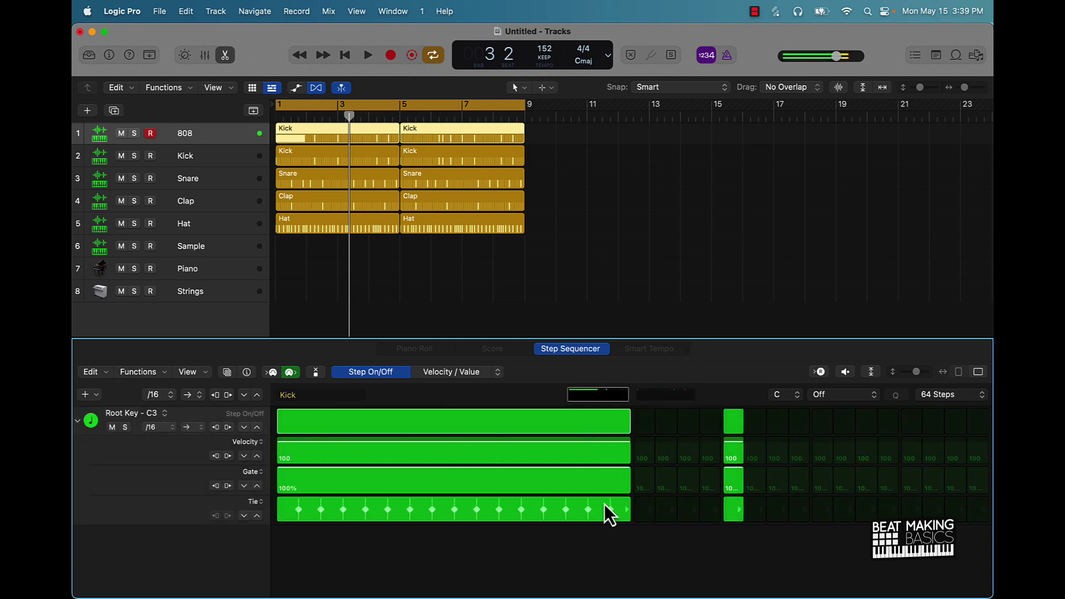
{"action": "left_click_drag", "start_coordinate": [744, 501], "coordinate": [923, 492]}
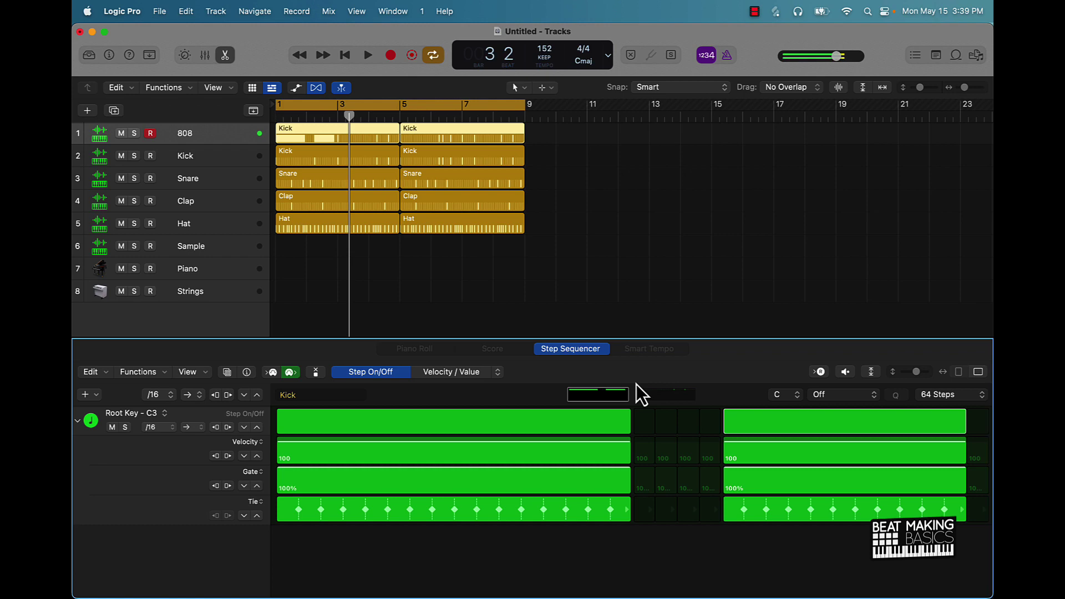
{"action": "left_click", "coordinate": [652, 395]}
{"action": "left_click_drag", "start_coordinate": [294, 517], "coordinate": [573, 517]}
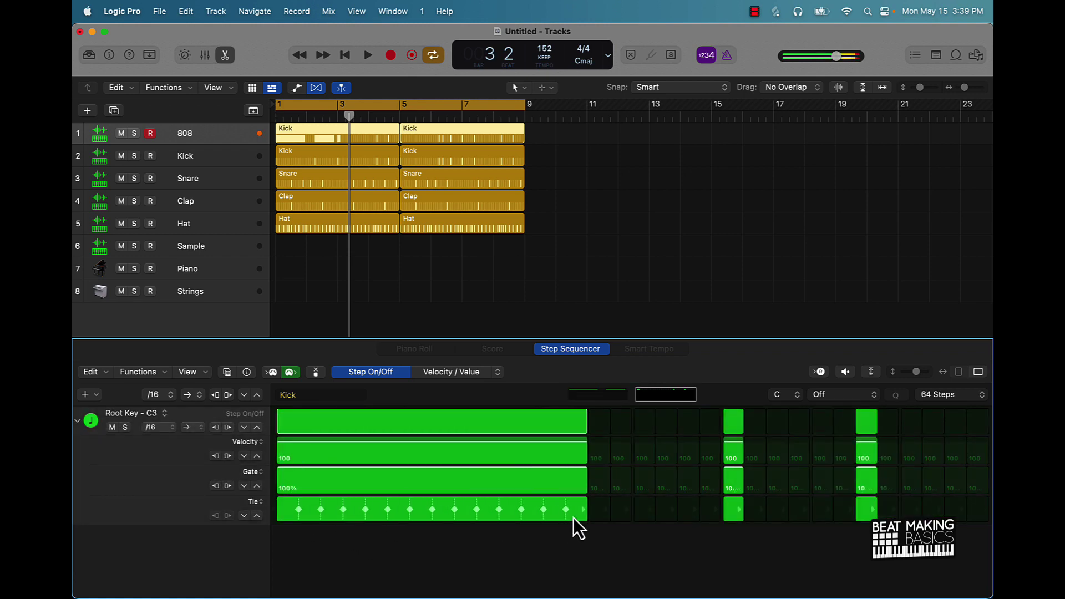
{"action": "left_click_drag", "start_coordinate": [742, 511], "coordinate": [988, 509]}
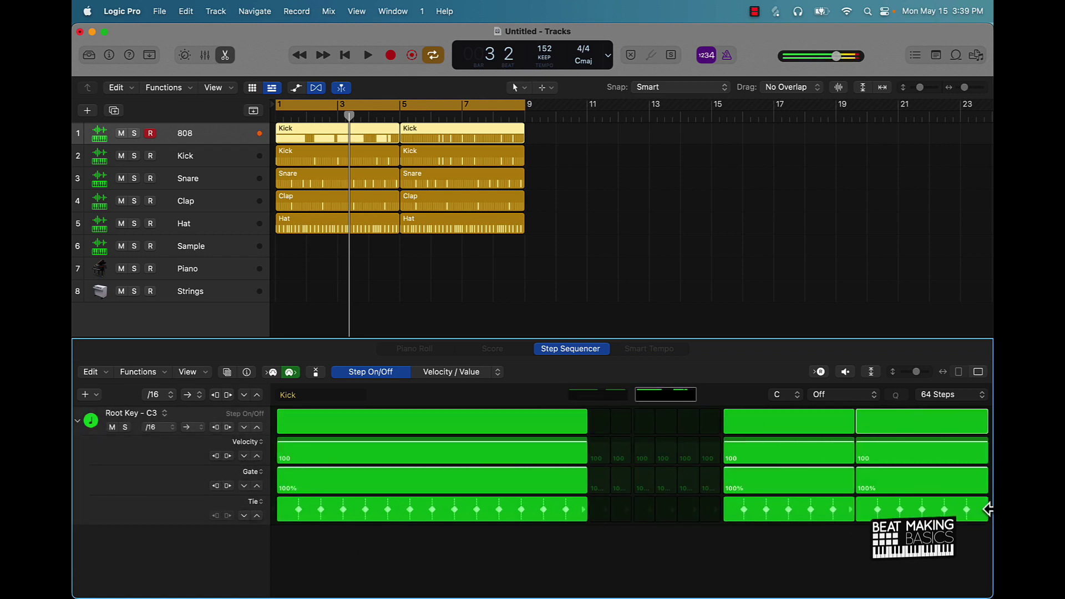
{"action": "left_click", "coordinate": [530, 232]}
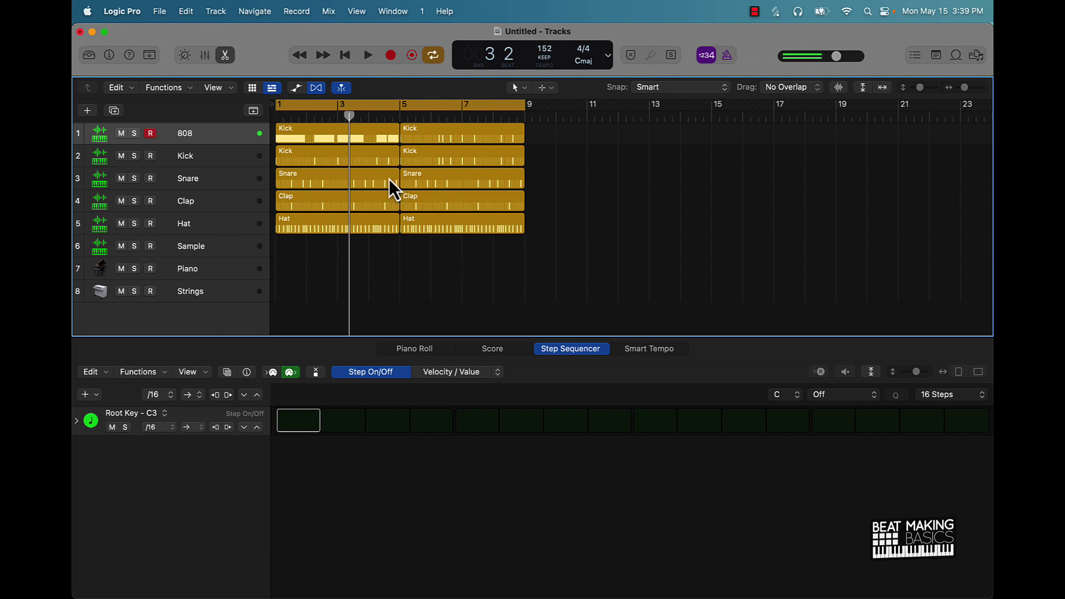
{"action": "key", "text": "space"}
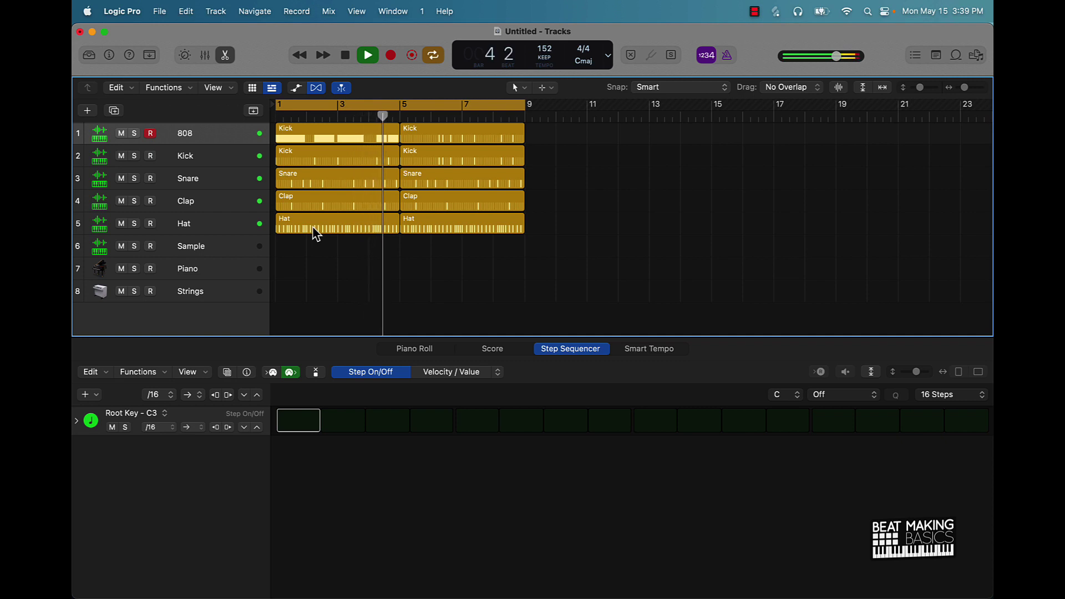
{"action": "key", "text": "space"}
- Tie the second 808 region's steps into long notes on both pages, undoing one extra tie
{"action": "left_click", "coordinate": [423, 130]}
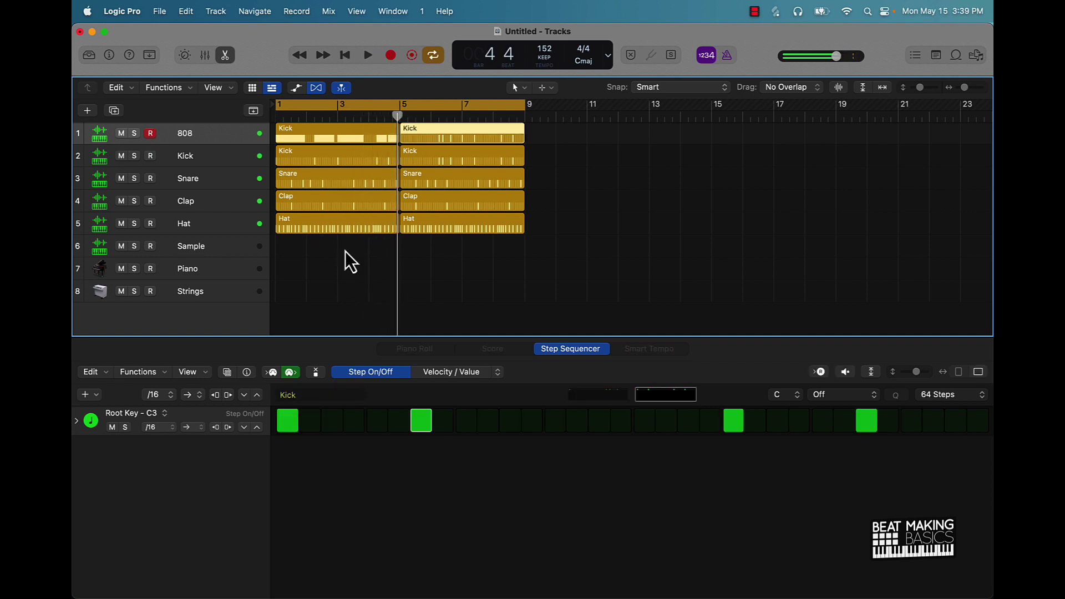
{"action": "left_click", "coordinate": [76, 422]}
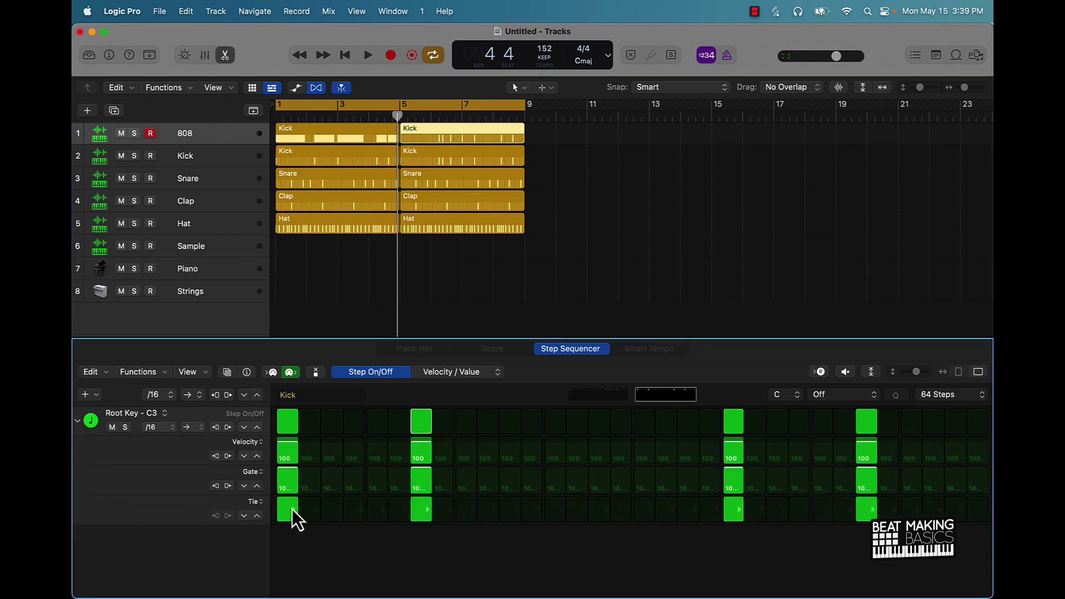
{"action": "left_click_drag", "start_coordinate": [292, 508], "coordinate": [676, 517]}
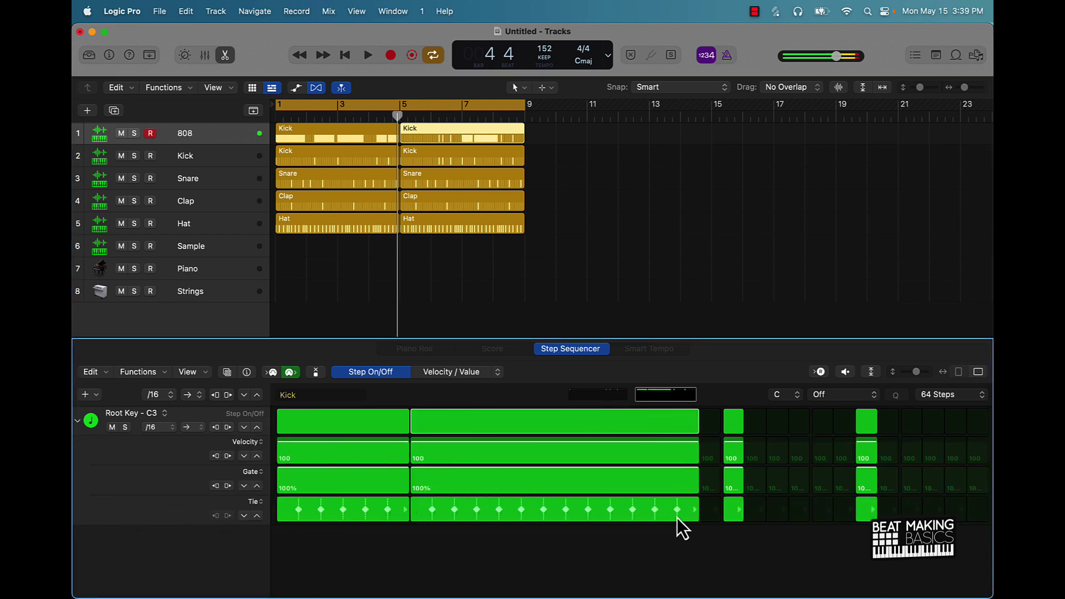
{"action": "left_click_drag", "start_coordinate": [742, 513], "coordinate": [968, 512]}
{"action": "left_click", "coordinate": [598, 395]}
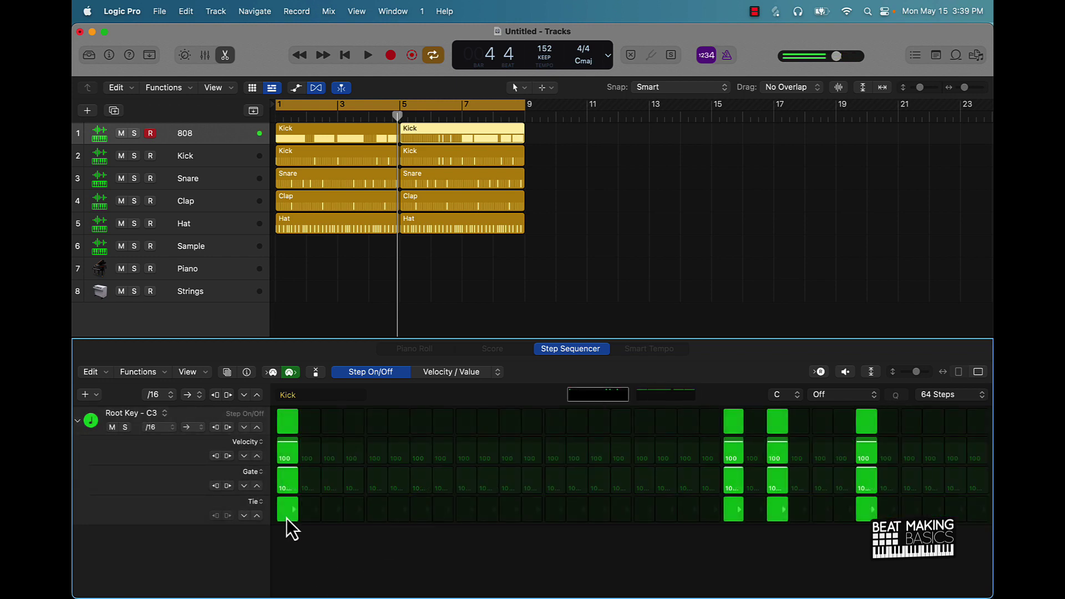
{"action": "left_click_drag", "start_coordinate": [287, 515], "coordinate": [562, 524]}
{"action": "left_click_drag", "start_coordinate": [745, 509], "coordinate": [971, 515]}
{"action": "key", "text": "super+z"}
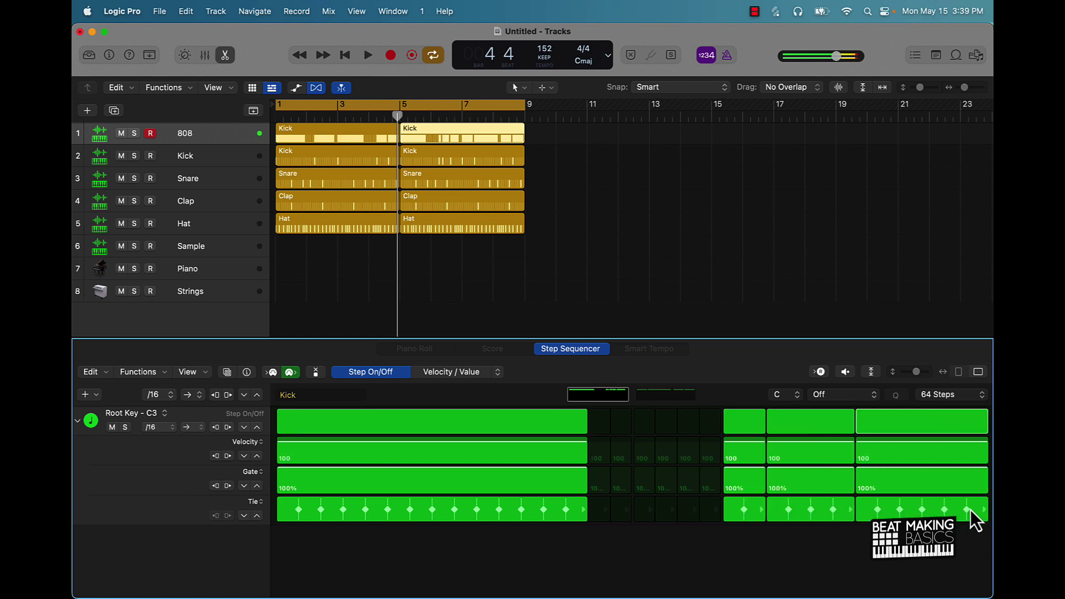
{"action": "key", "text": "space"}
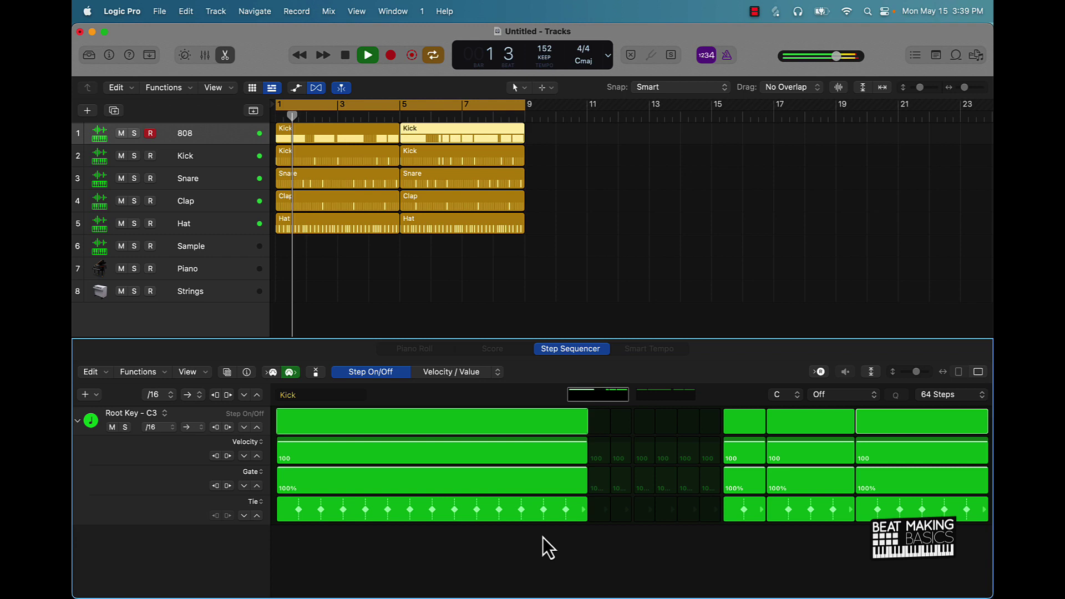
- Stop playback, load the first 808 region in the Step Sequencer, and show its first page
{"action": "left_click", "coordinate": [510, 274]}
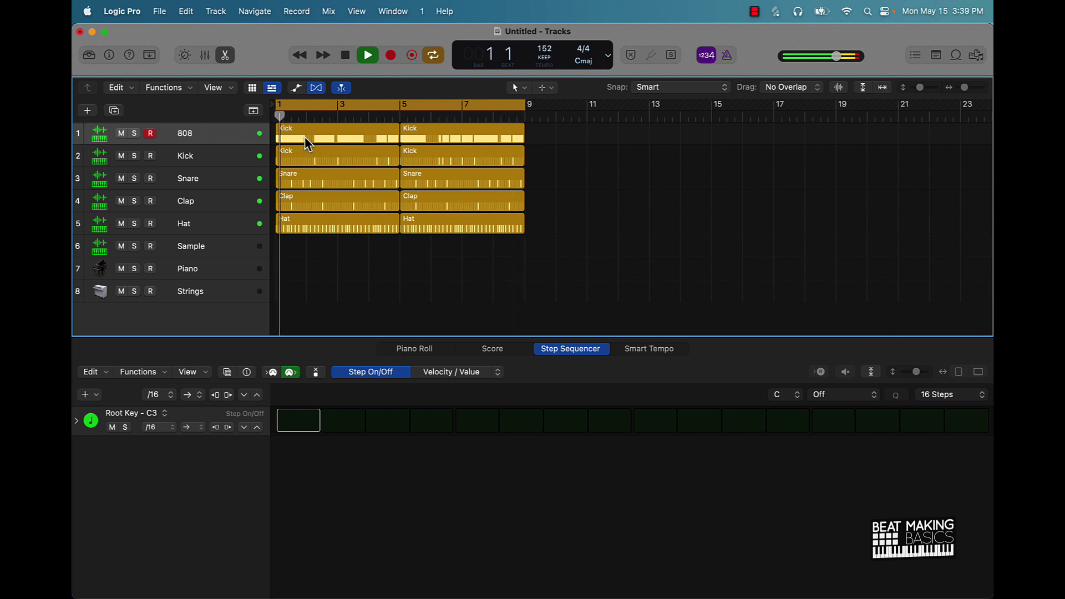
{"action": "key", "text": "space"}
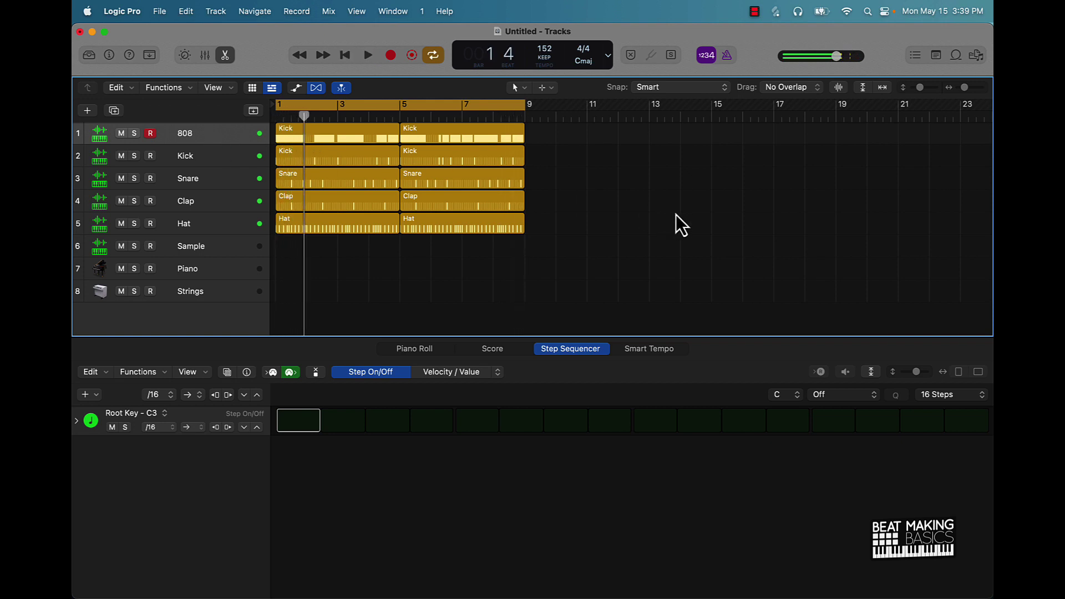
{"action": "key", "text": "super+a"}
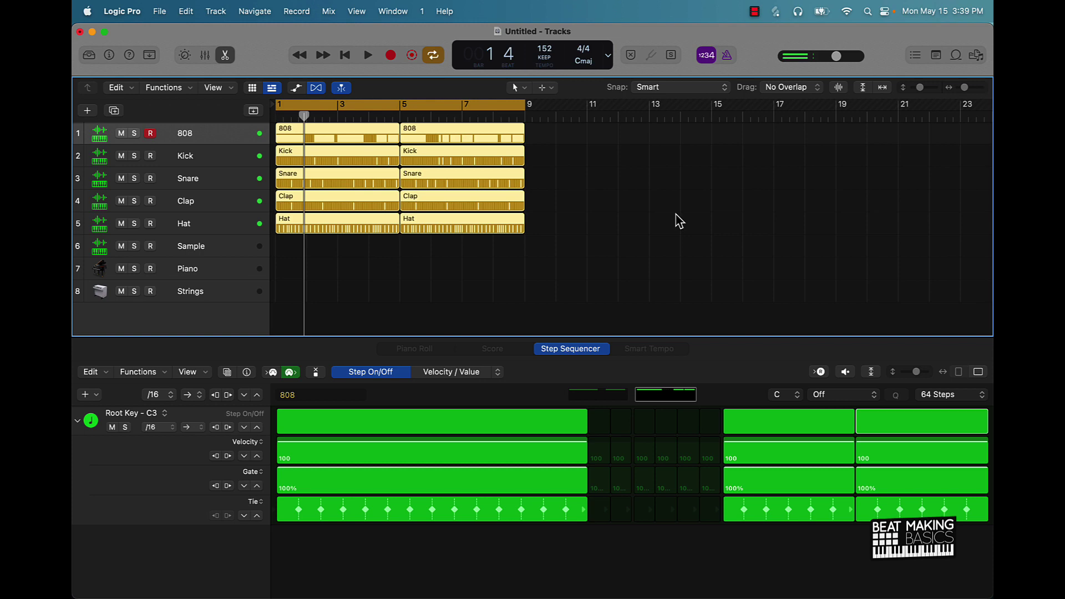
{"action": "left_click", "coordinate": [582, 196]}
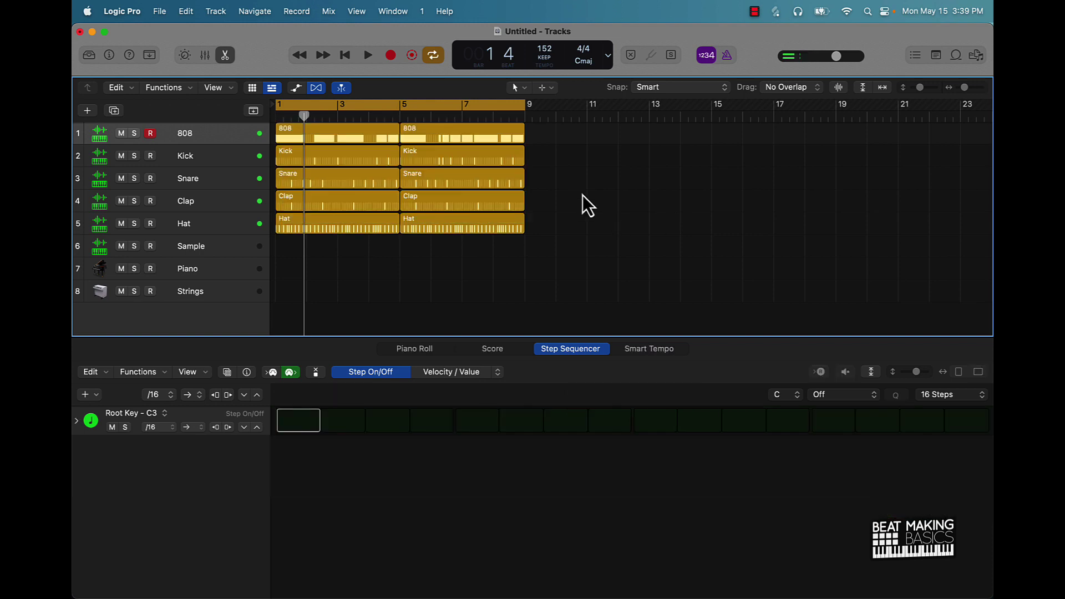
{"action": "left_click", "coordinate": [210, 136]}
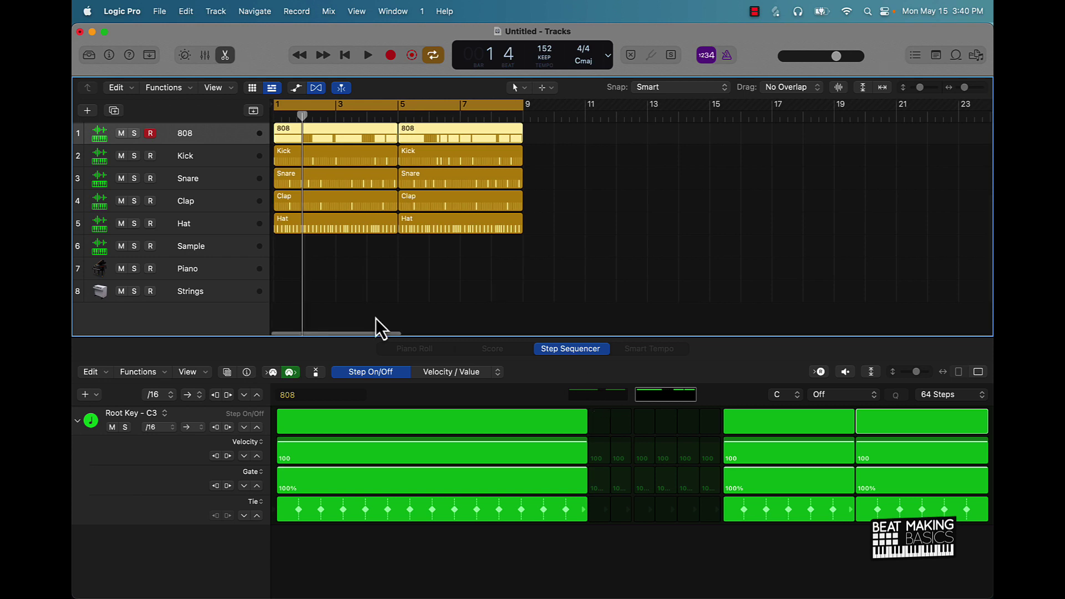
{"action": "scroll", "coordinate": [375, 319], "scroll_direction": "right", "scroll_amount": 1}
{"action": "left_click", "coordinate": [324, 227]}
{"action": "left_click", "coordinate": [342, 139]}
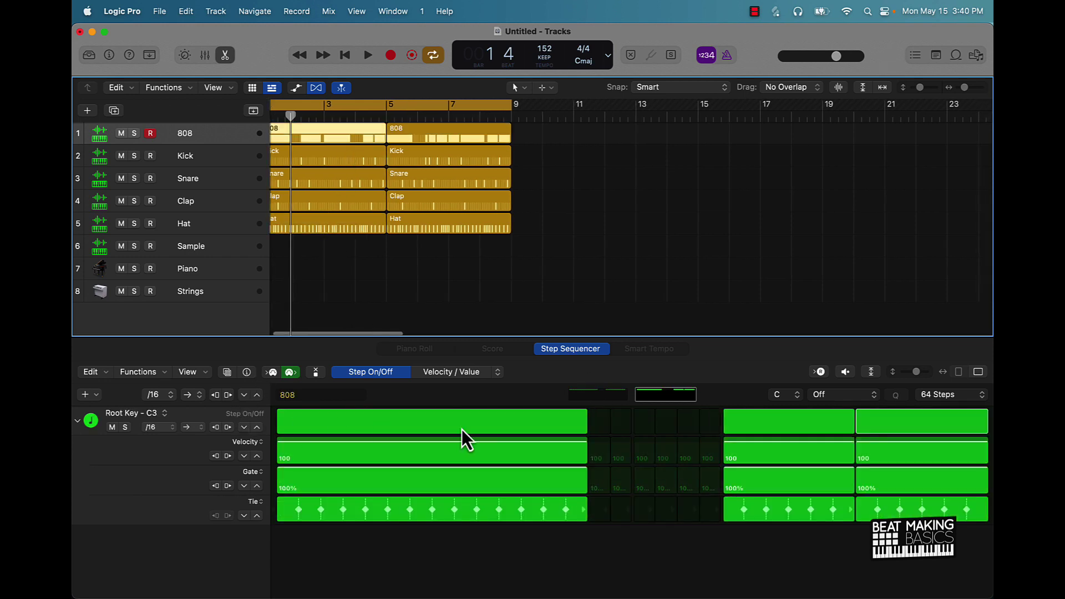
{"action": "left_click", "coordinate": [594, 395]}
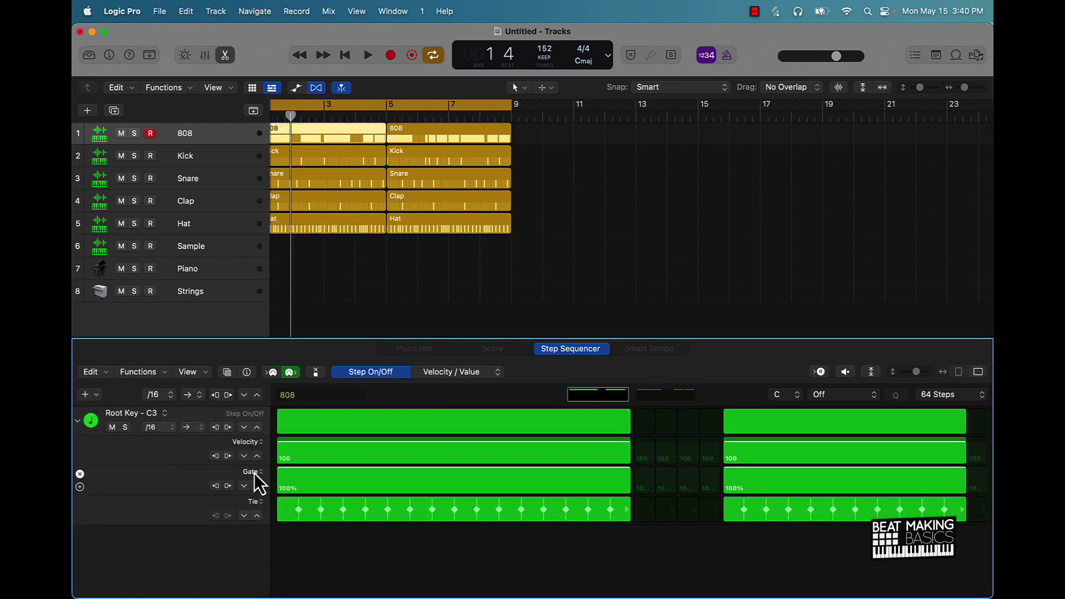
- Switch the first 808 region's Gate lane to Note and set its three notes to B2
{"action": "left_click", "coordinate": [255, 473]}
{"action": "left_click", "coordinate": [265, 498]}
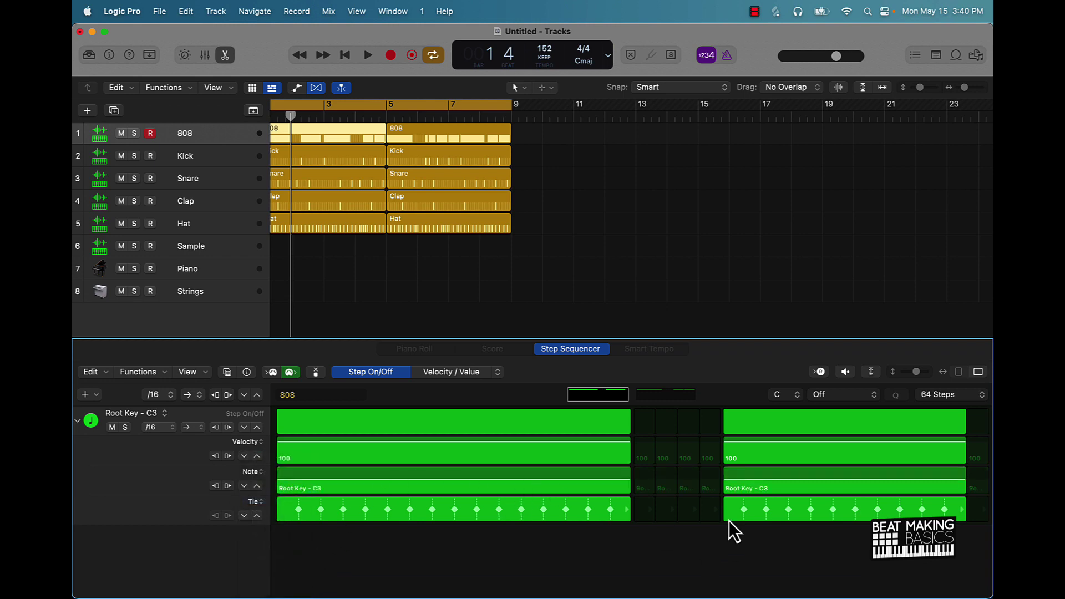
{"action": "key", "text": "space"}
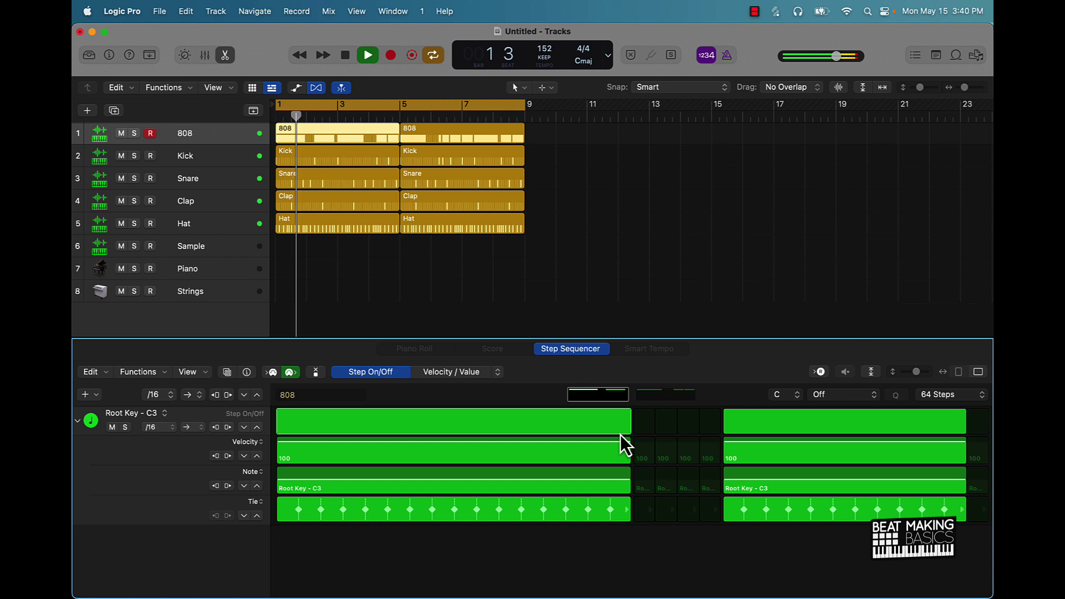
{"action": "key", "text": "space"}
{"action": "key", "text": "space"}
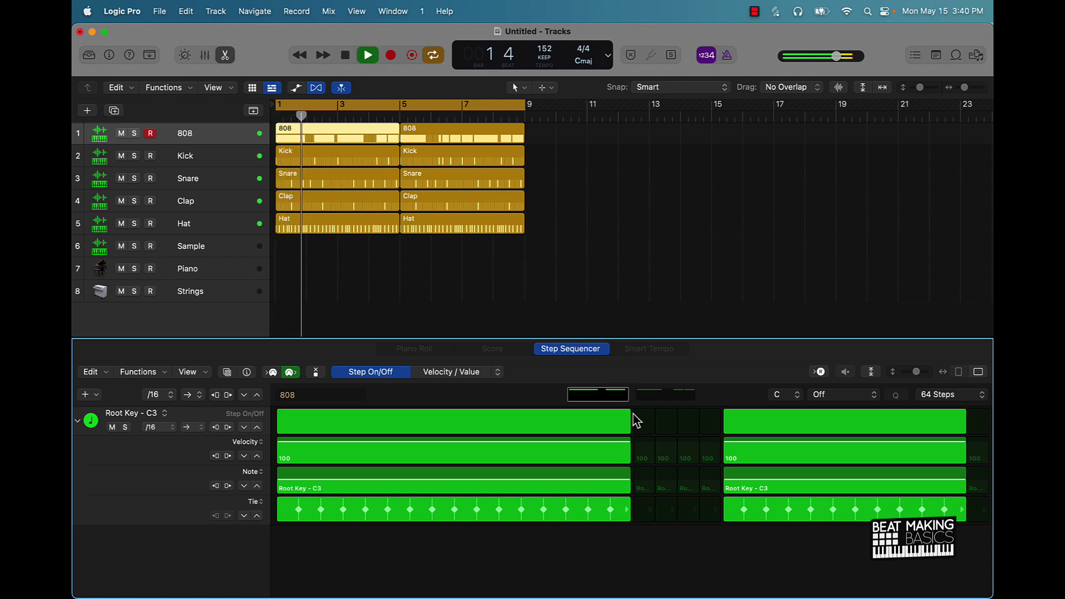
{"action": "key", "text": "space"}
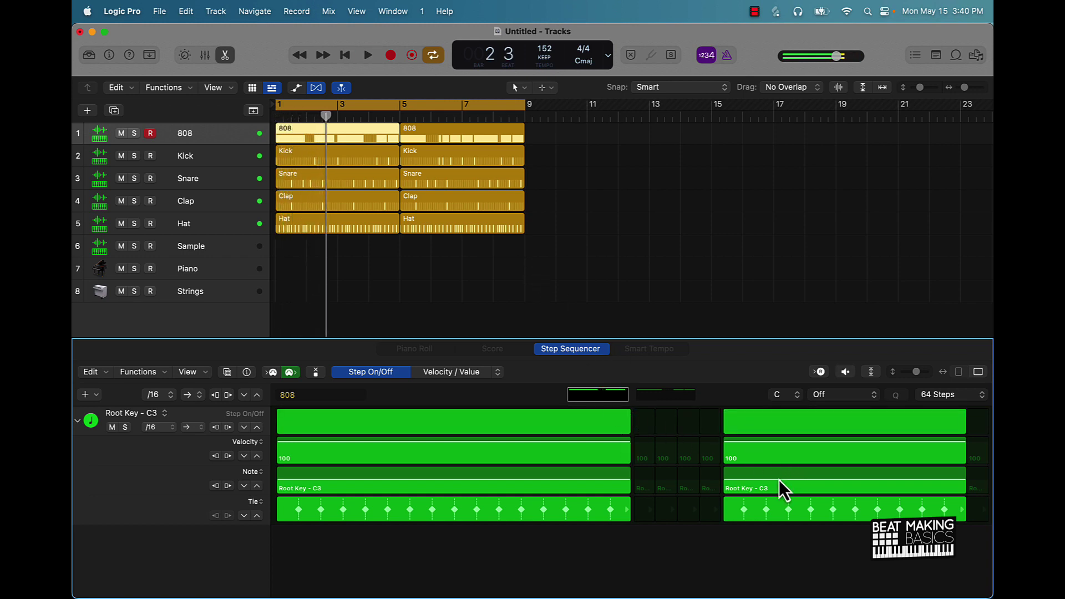
{"action": "left_click", "coordinate": [660, 395]}
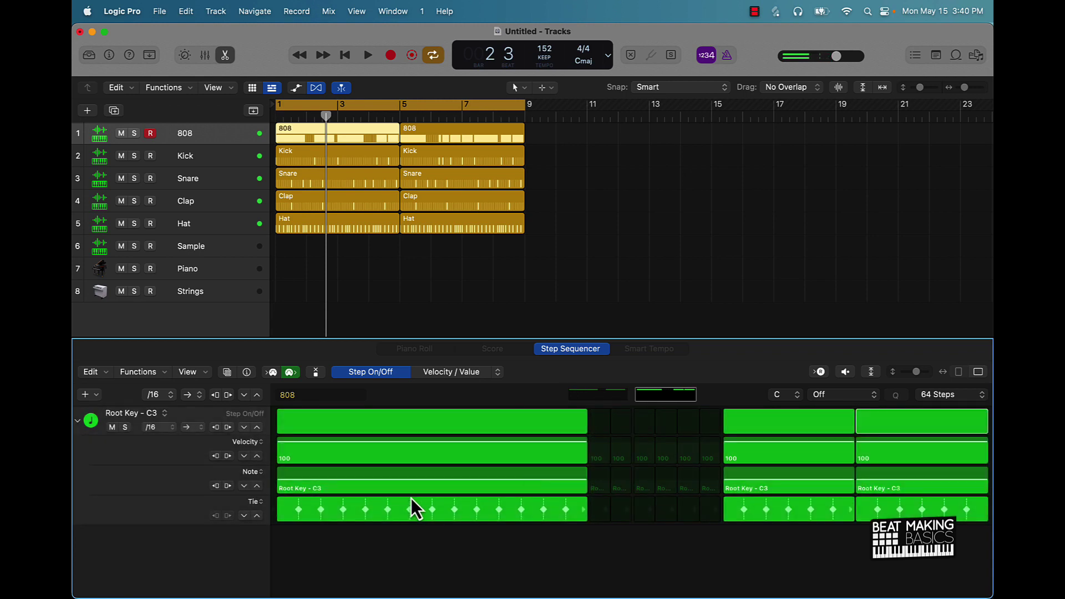
{"action": "left_click_drag", "start_coordinate": [367, 481], "coordinate": [366, 483]}
{"action": "left_click_drag", "start_coordinate": [749, 484], "coordinate": [749, 484]}
{"action": "left_click_drag", "start_coordinate": [894, 487], "coordinate": [894, 483]}
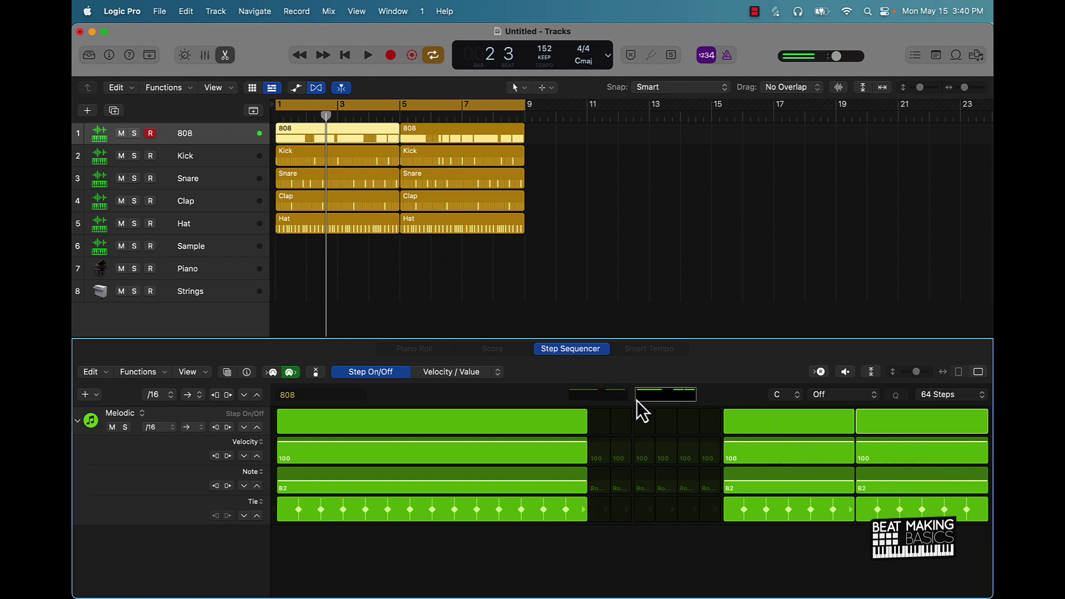
- Pitch the second region's notes B2, B2, B3, B2, then raise the first region's last note to B3
{"action": "left_click", "coordinate": [423, 138]}
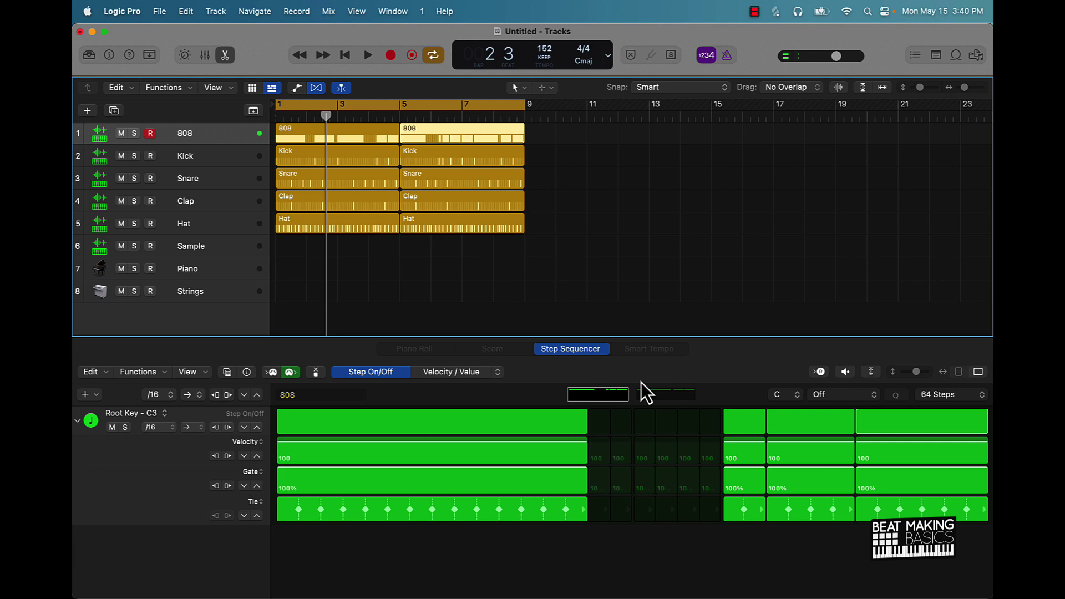
{"action": "left_click", "coordinate": [663, 395]}
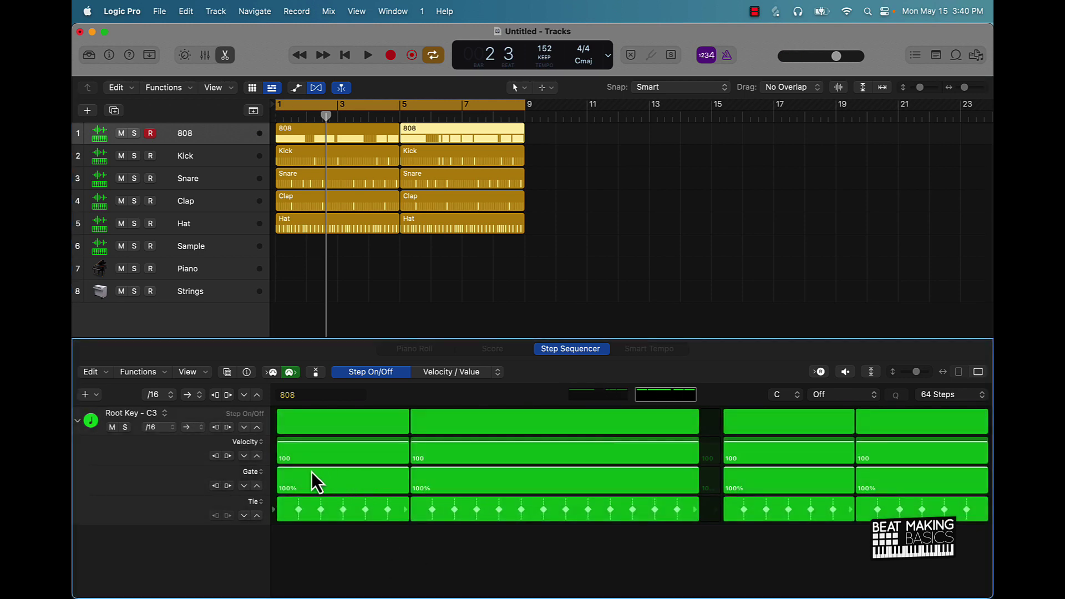
{"action": "left_click", "coordinate": [250, 472]}
{"action": "left_click", "coordinate": [273, 495]}
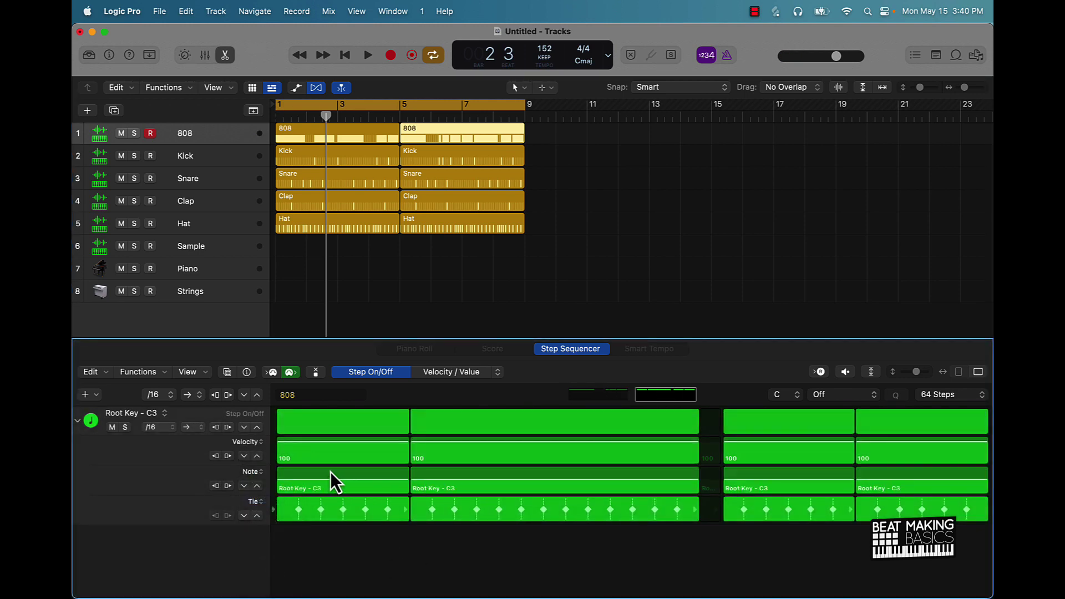
{"action": "left_click", "coordinate": [328, 489]}
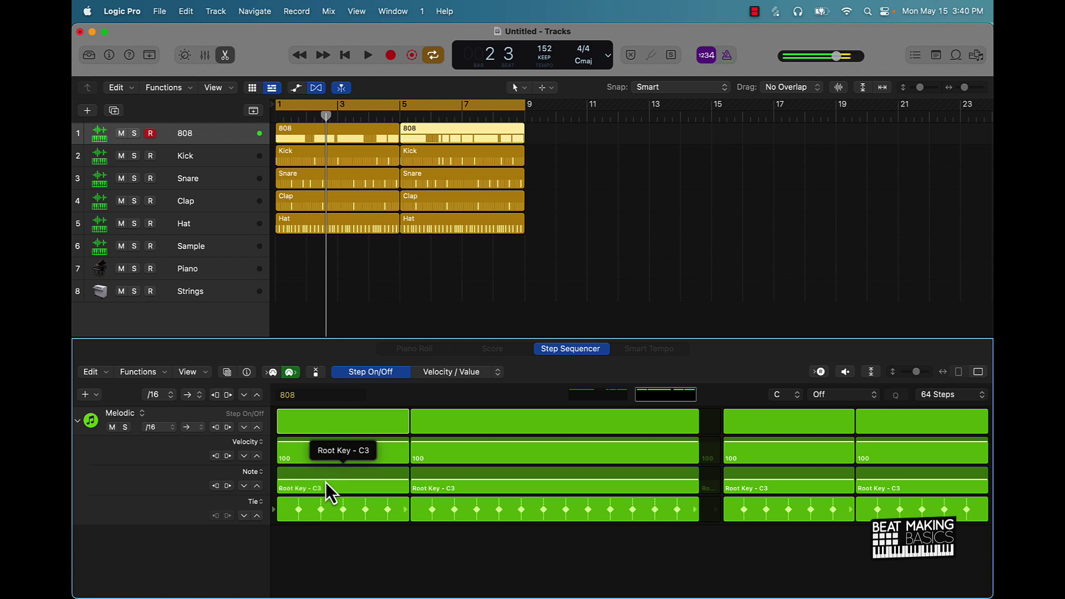
{"action": "left_click_drag", "start_coordinate": [329, 490], "coordinate": [329, 494]}
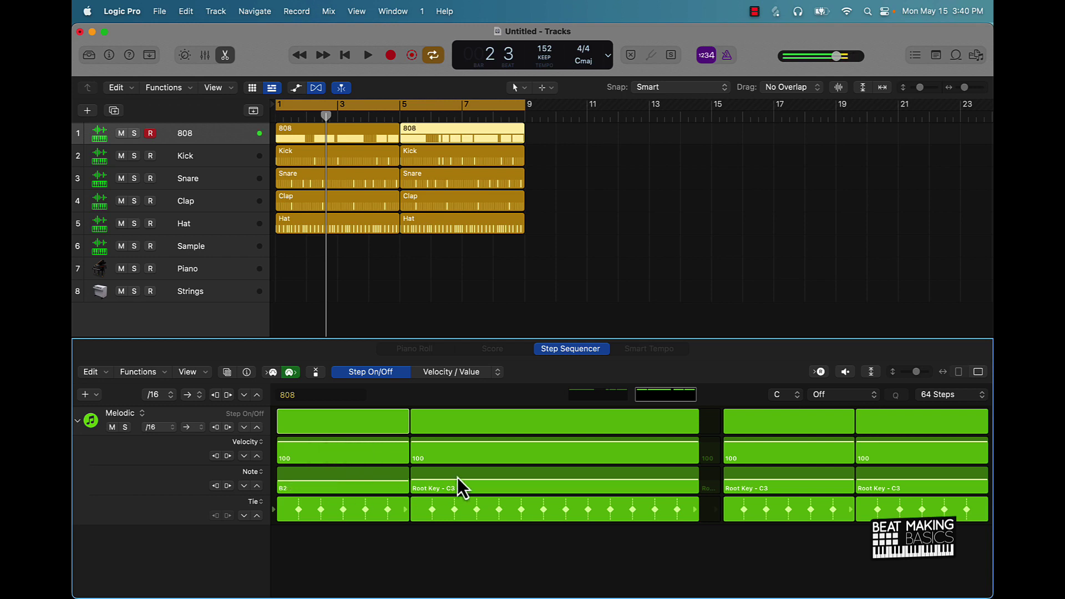
{"action": "left_click_drag", "start_coordinate": [460, 488], "coordinate": [451, 492]}
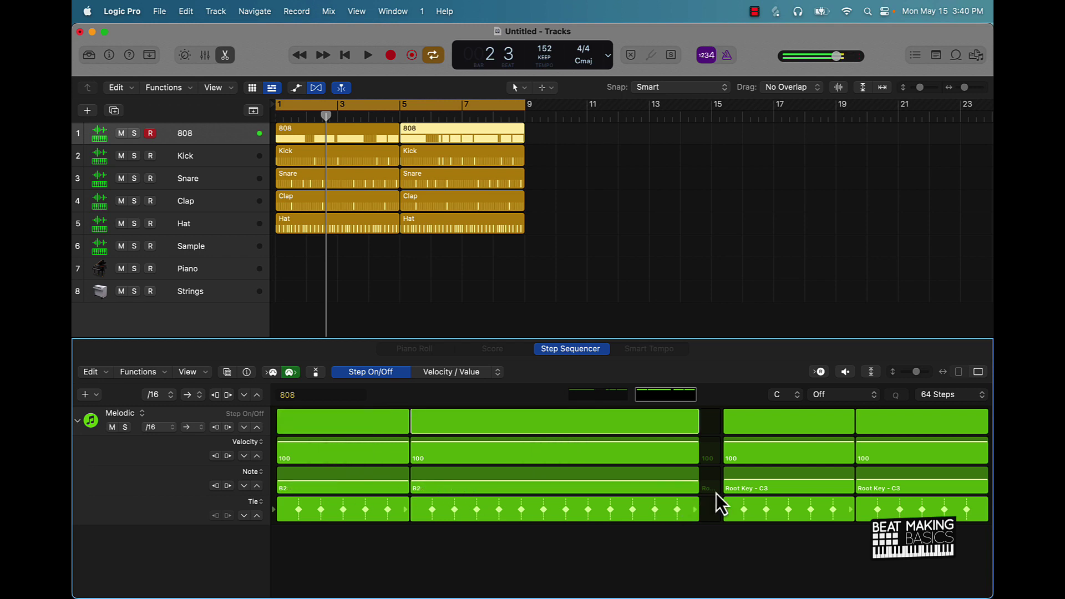
{"action": "left_click_drag", "start_coordinate": [749, 491], "coordinate": [760, 478]}
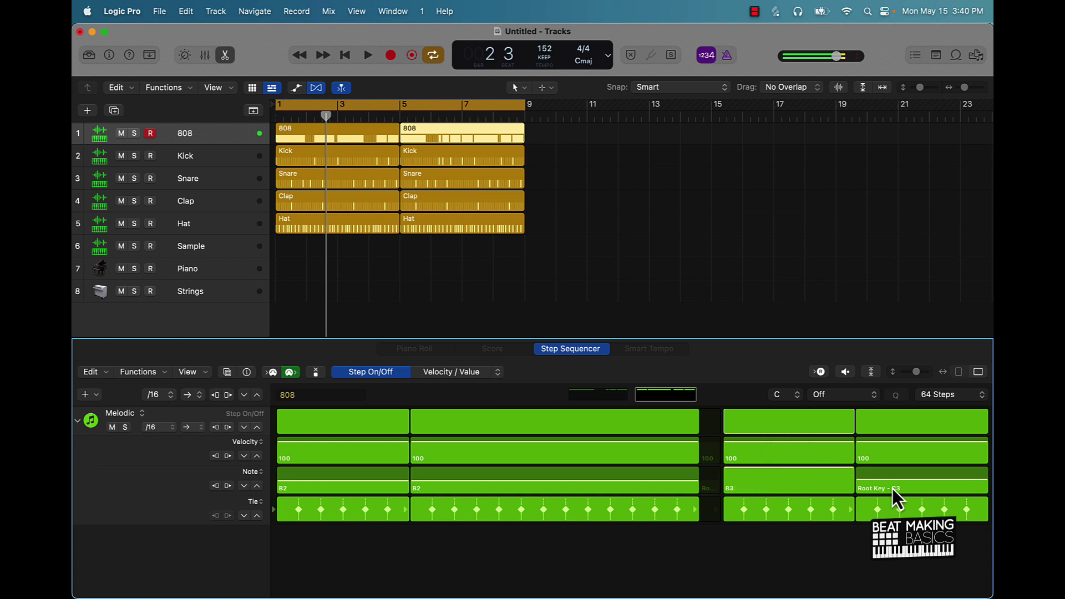
{"action": "left_click_drag", "start_coordinate": [895, 491], "coordinate": [895, 492]}
{"action": "left_click", "coordinate": [385, 140]}
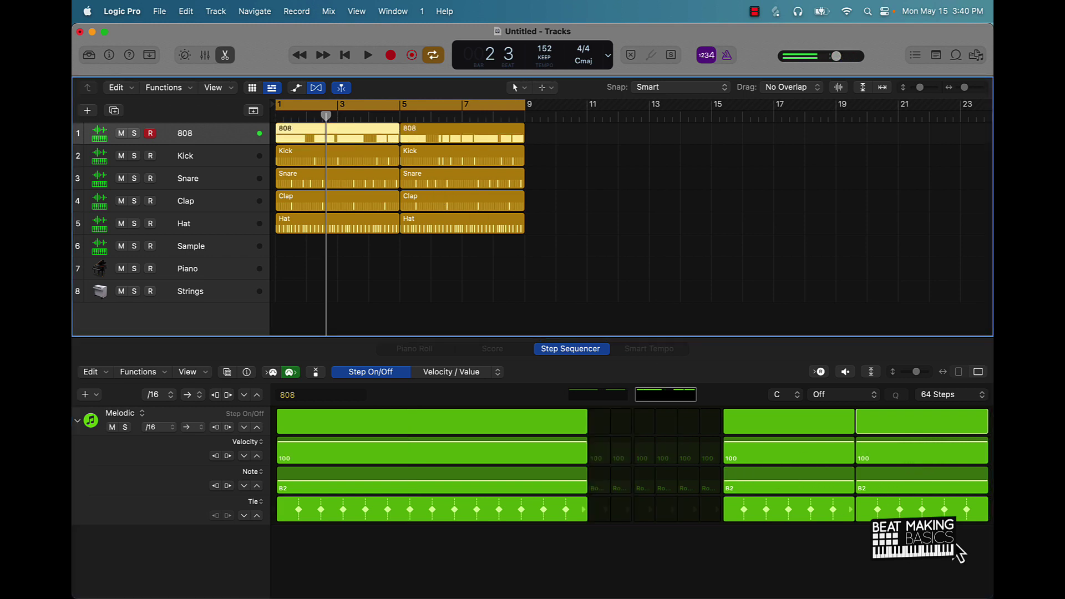
{"action": "left_click_drag", "start_coordinate": [896, 483], "coordinate": [902, 469]}
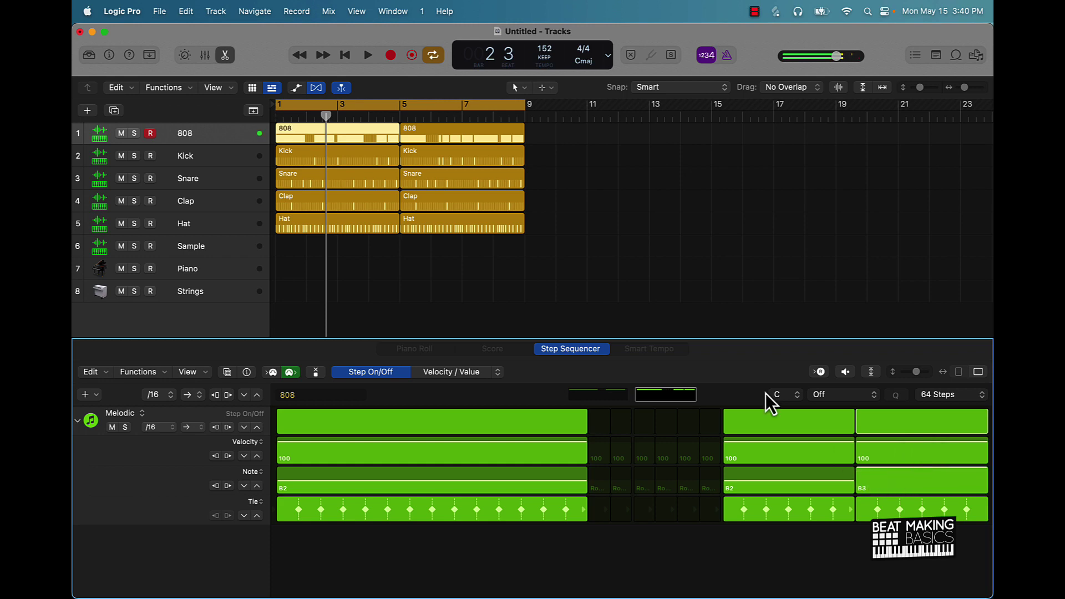
{"action": "left_click", "coordinate": [455, 293]}
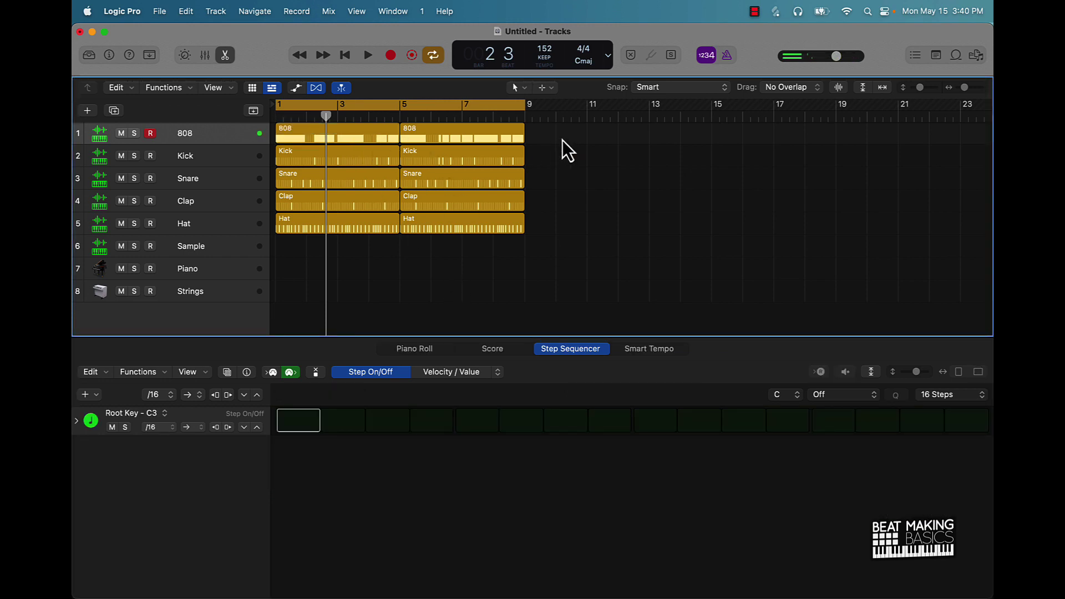
{"action": "key", "text": "space"}
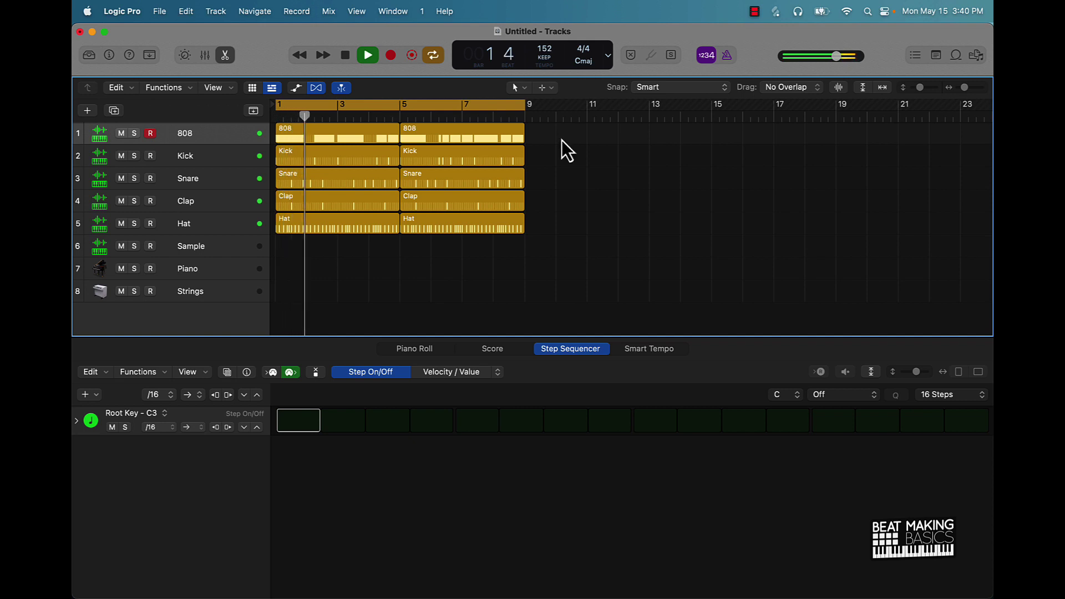
{"action": "left_click", "coordinate": [383, 134]}
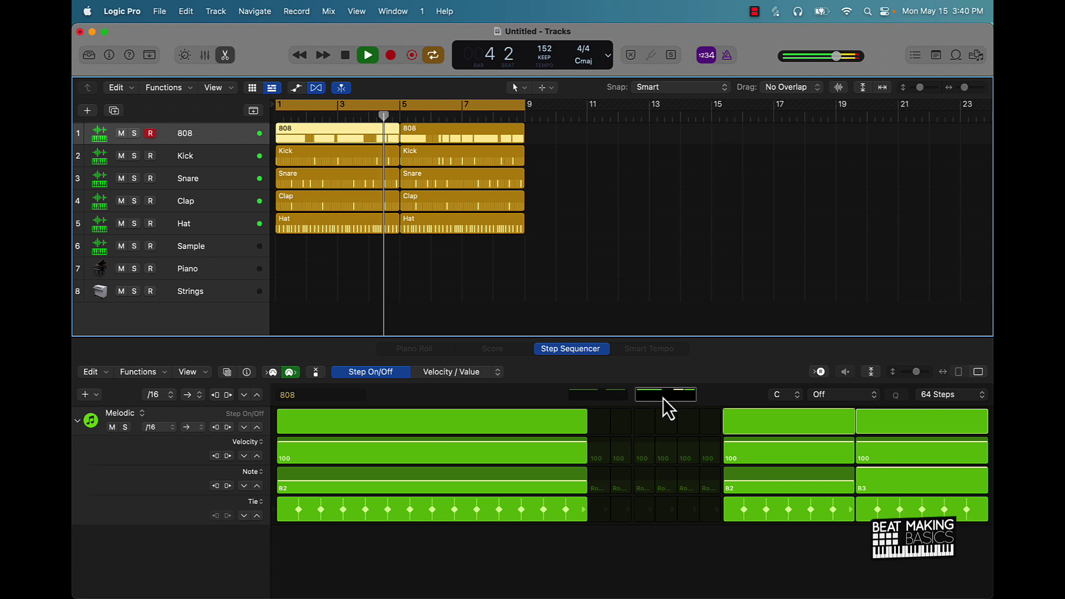
{"action": "left_click", "coordinate": [430, 137]}
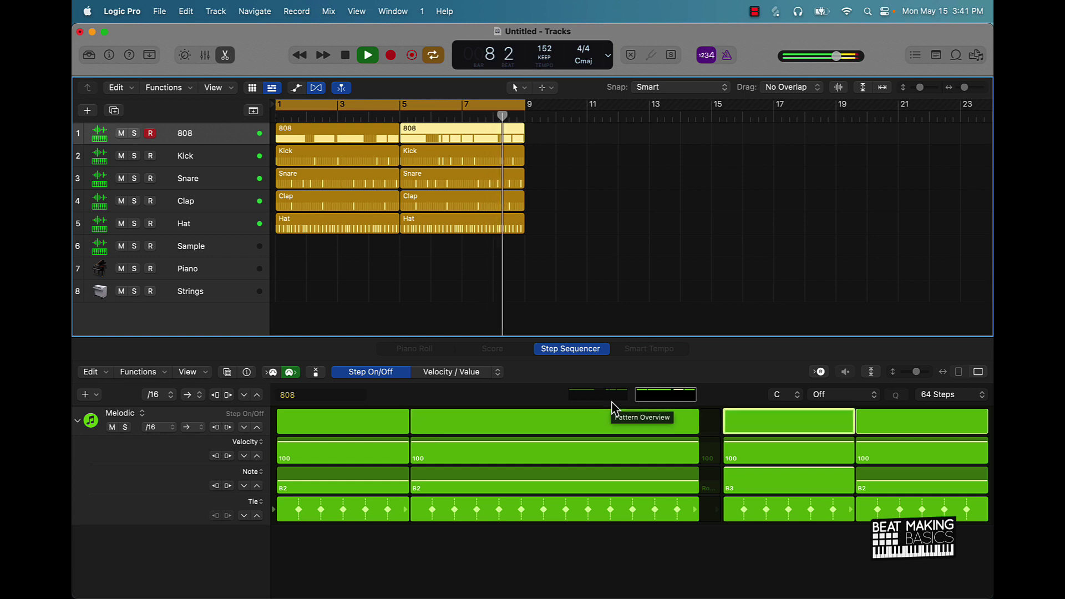
{"action": "left_click", "coordinate": [572, 278]}
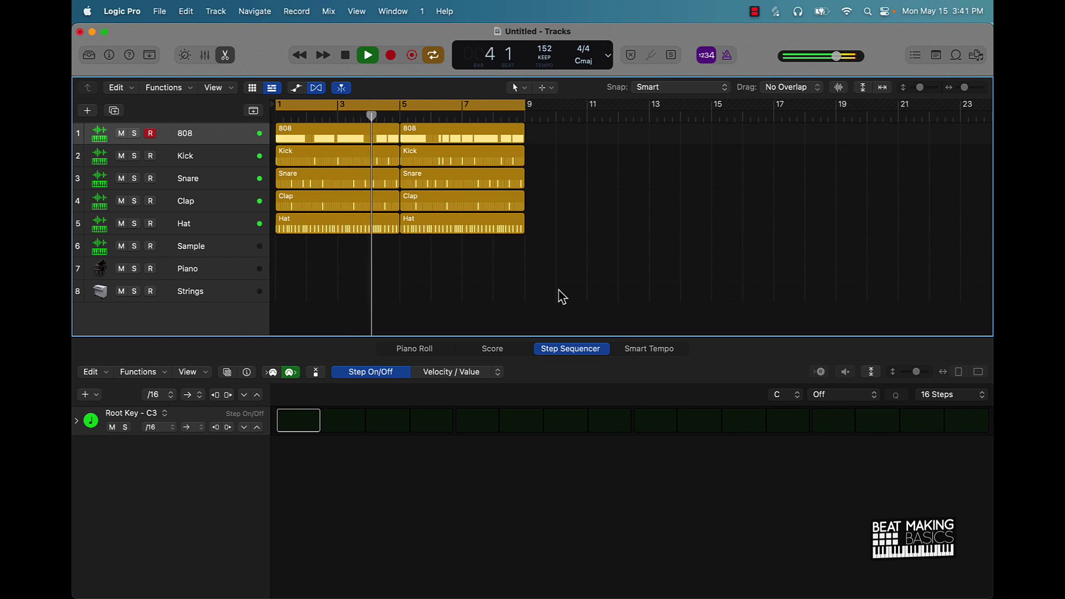
{"action": "key", "text": "space"}
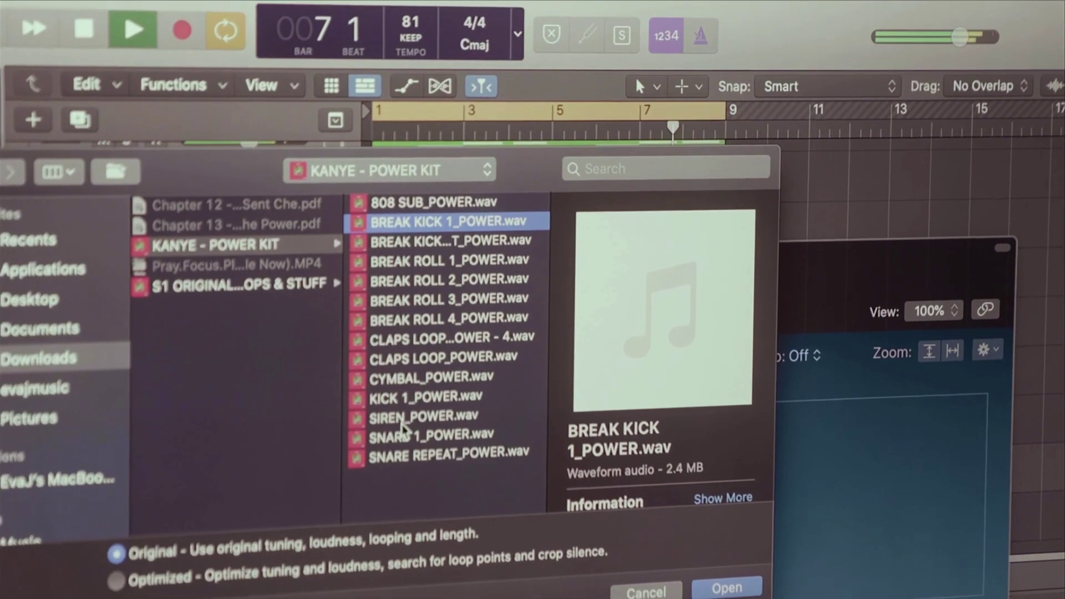
{"action": "left_click", "coordinate": [392, 412]}
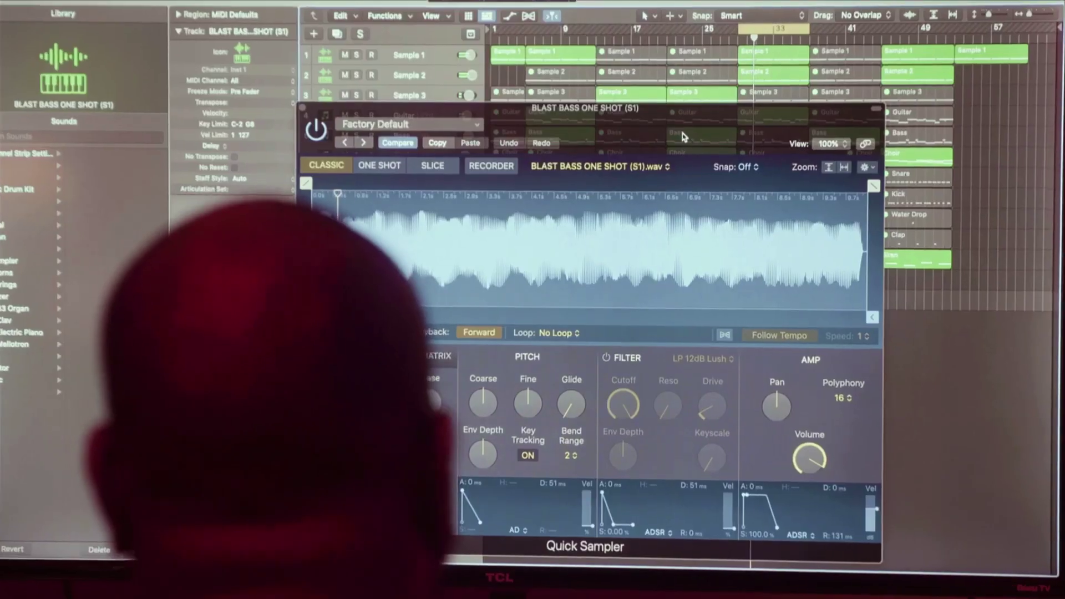